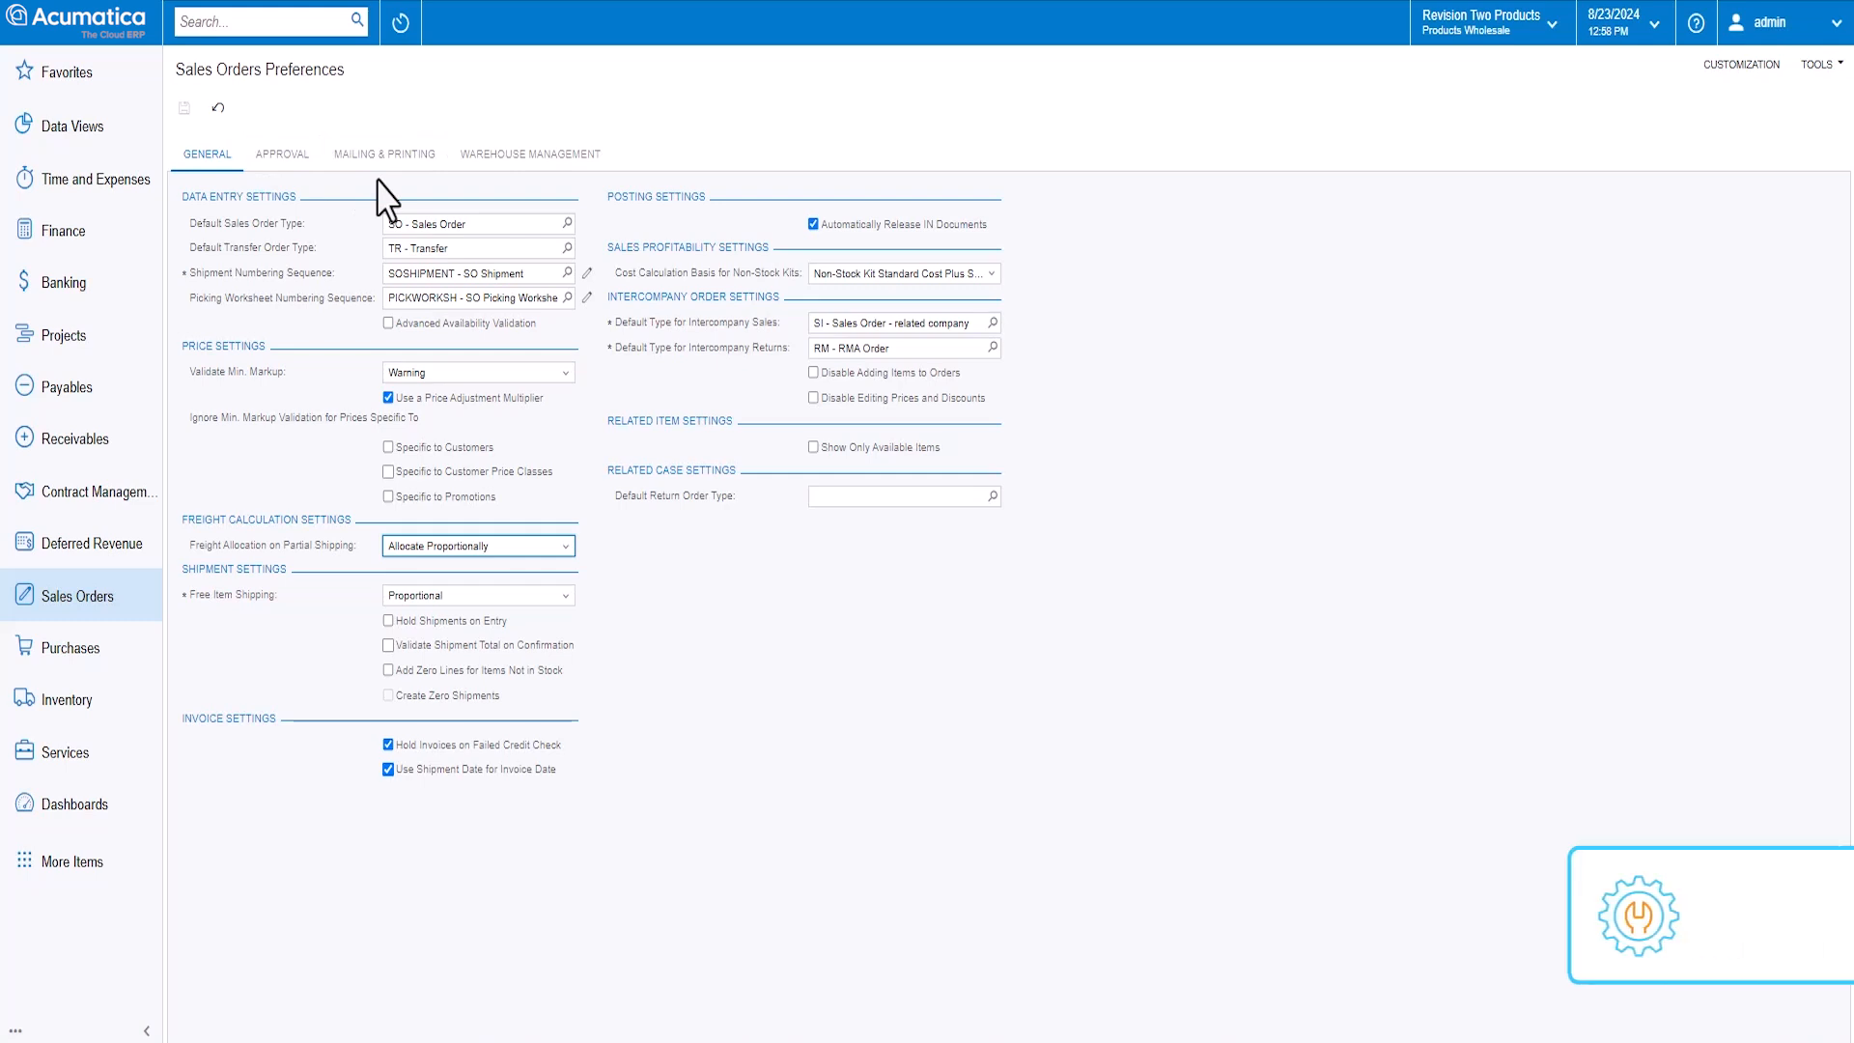
Examine the minimum markup validation and partial-shipping freight allocation options in the general sales order preferences.
left_click(443, 372)
left_click(446, 408)
left_click(484, 546)
left_click(487, 547)
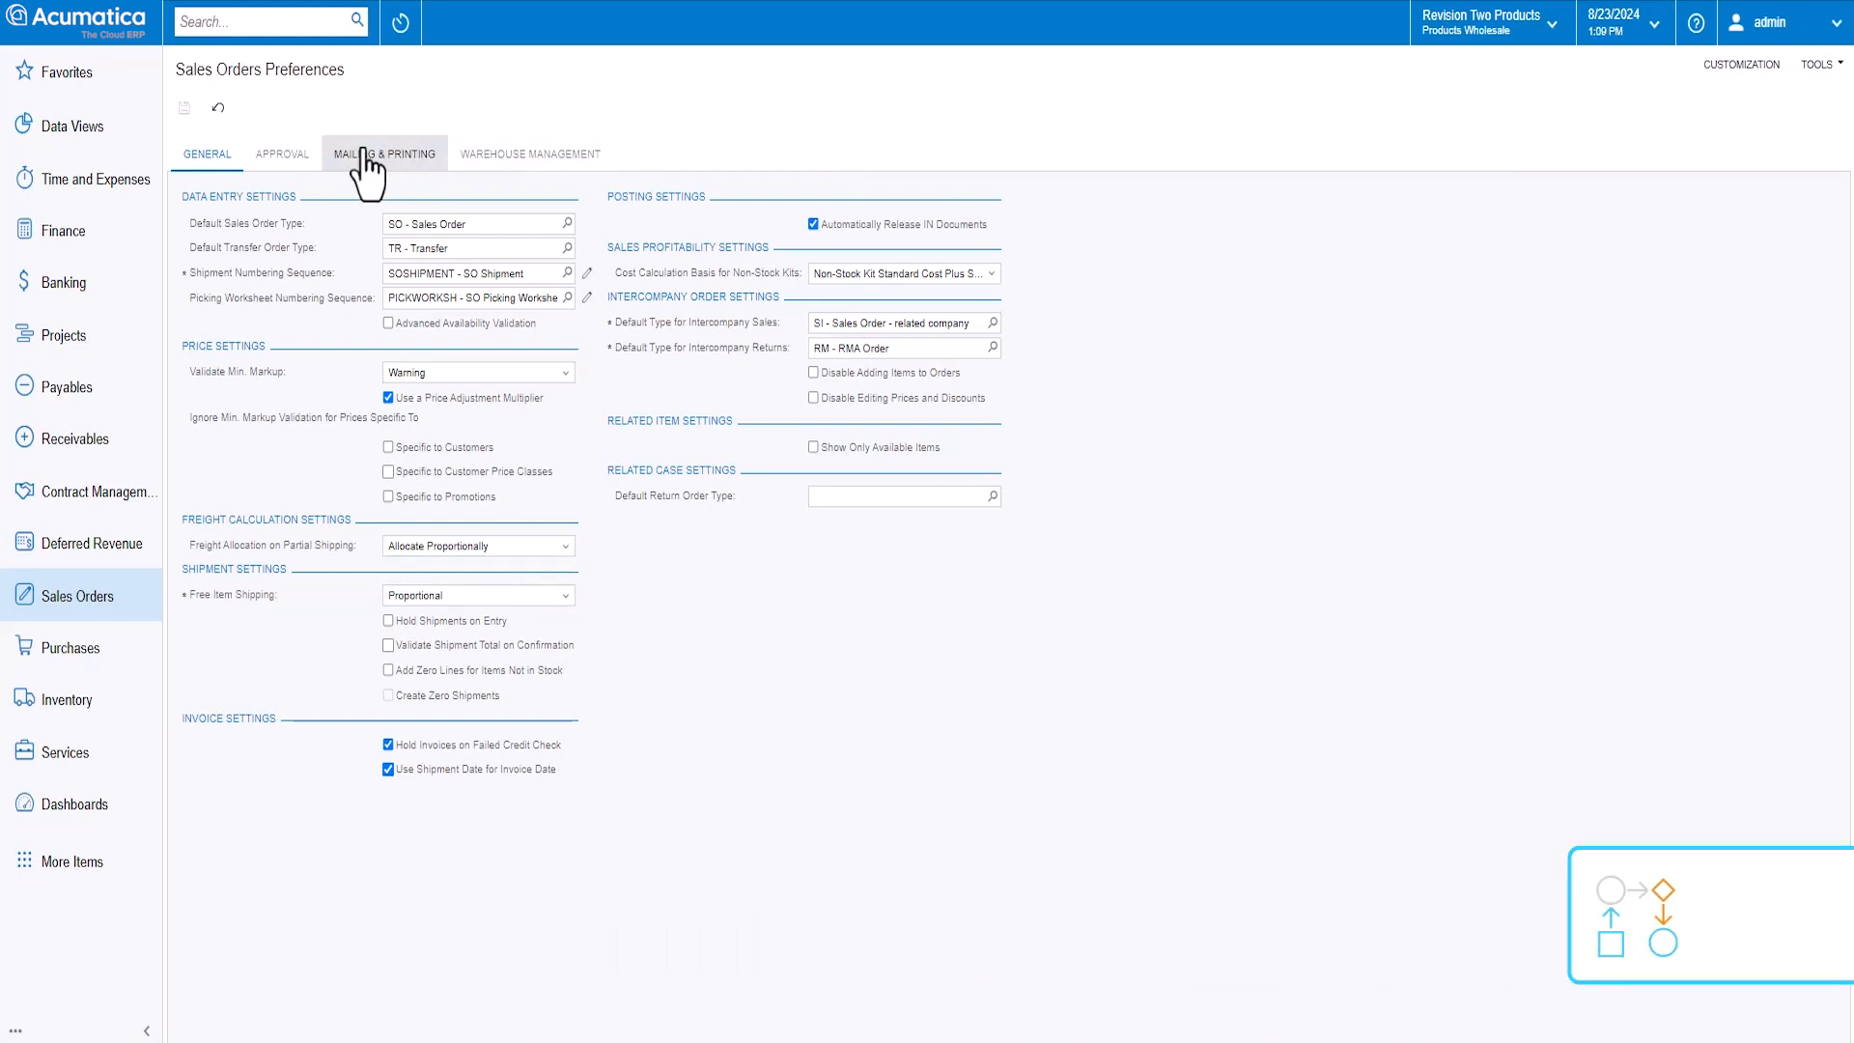
Review the sales order approval map and pending approval notification, and the Sales Order Payment Link email template in the mailing settings.
left_click(283, 156)
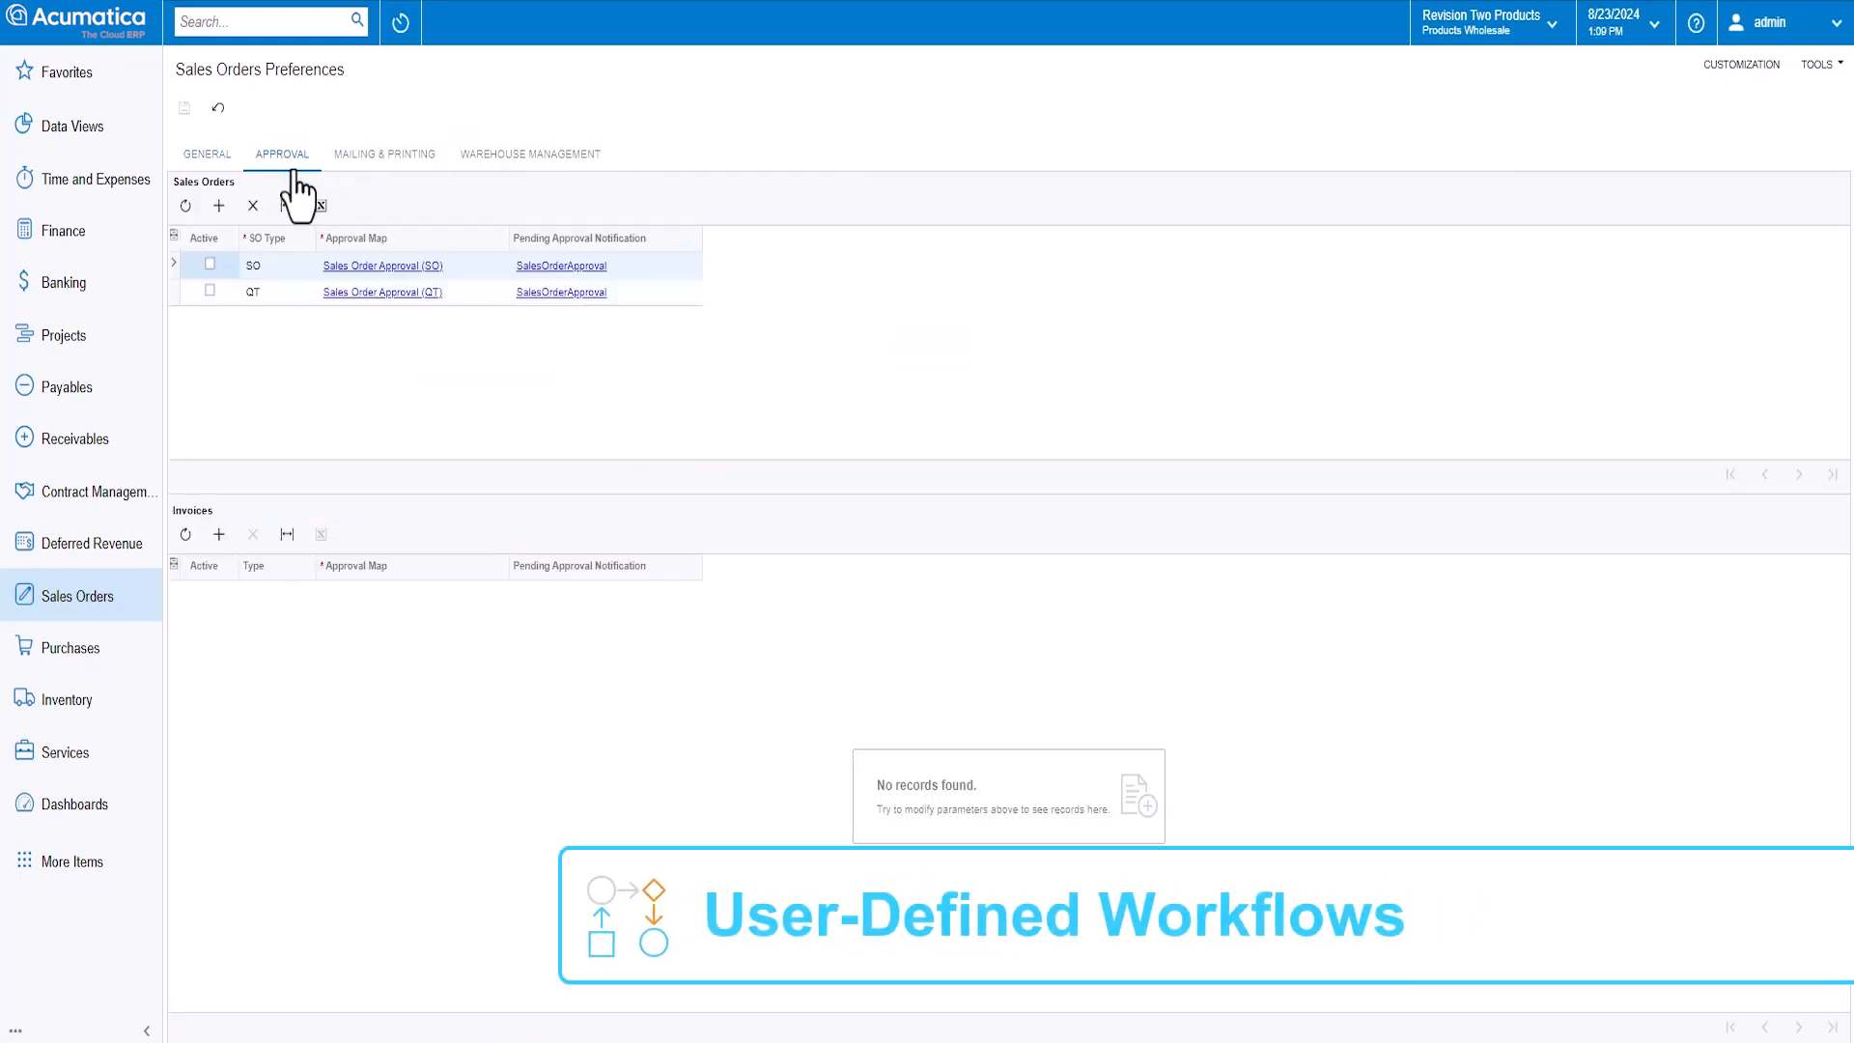
left_click(377, 266)
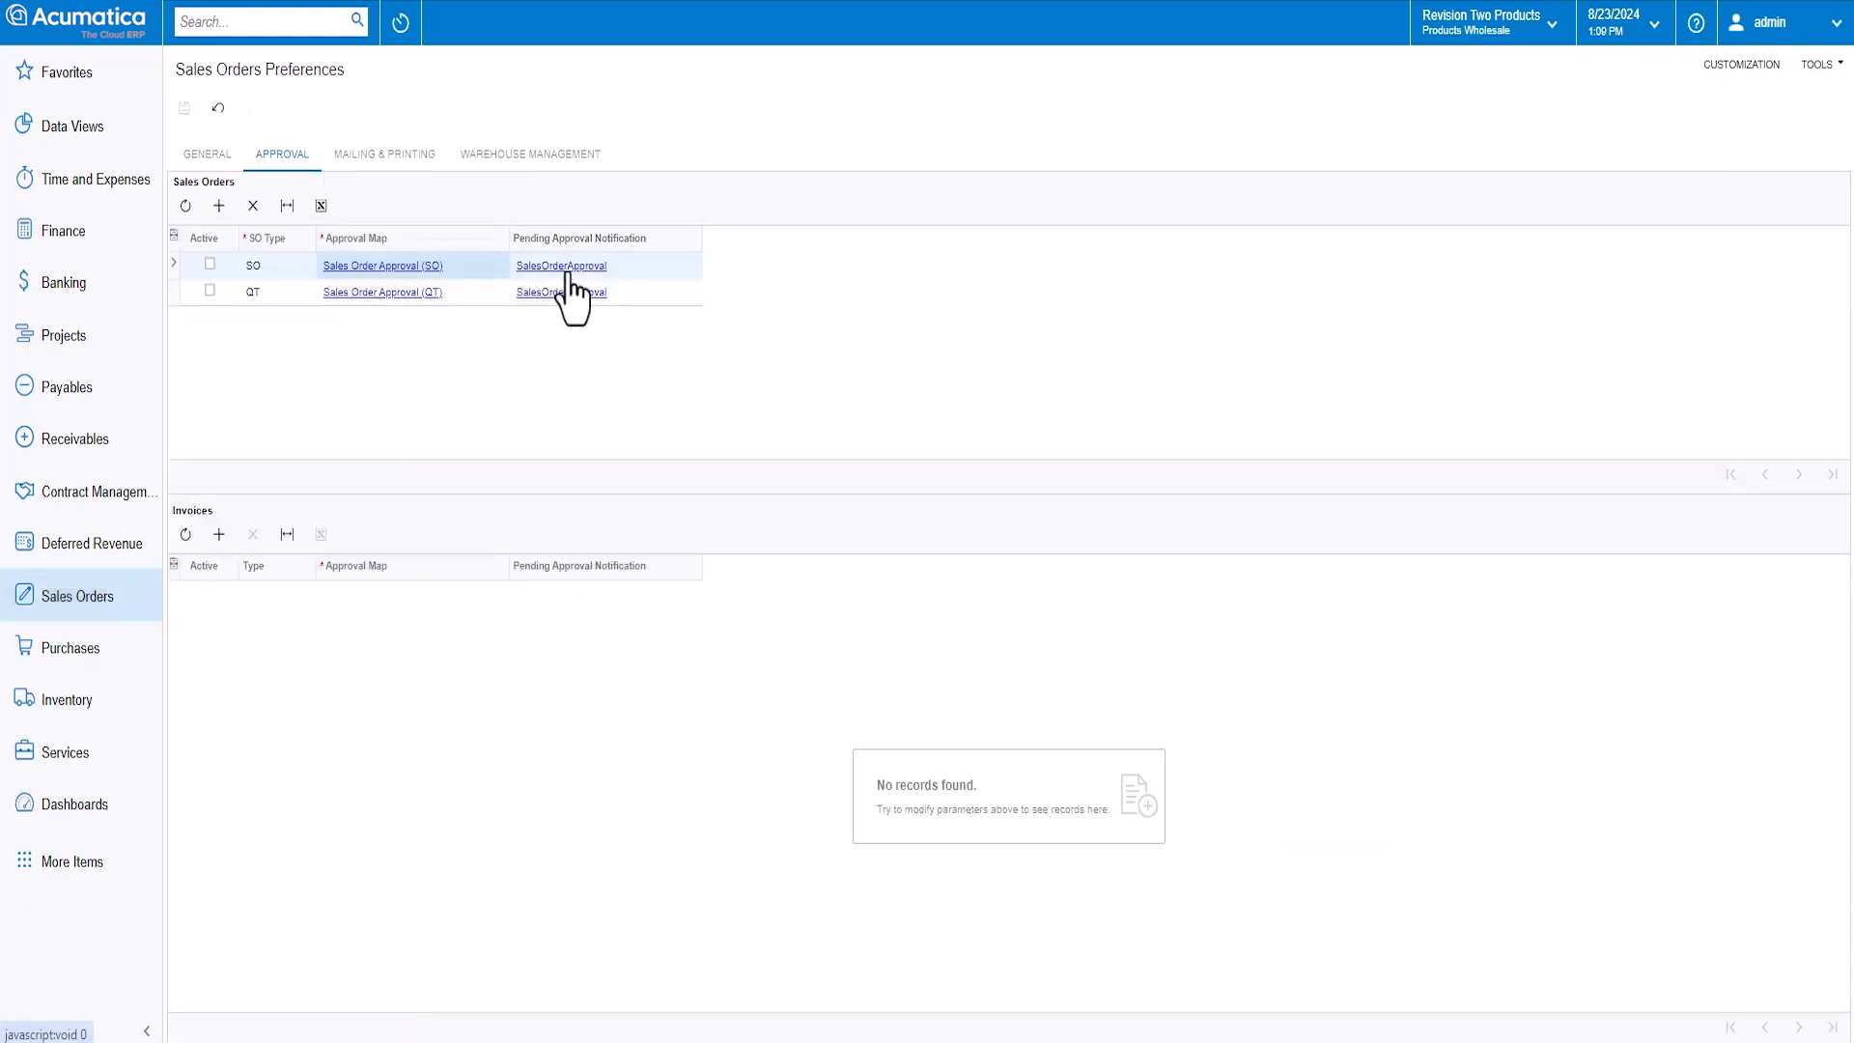
left_click(566, 270)
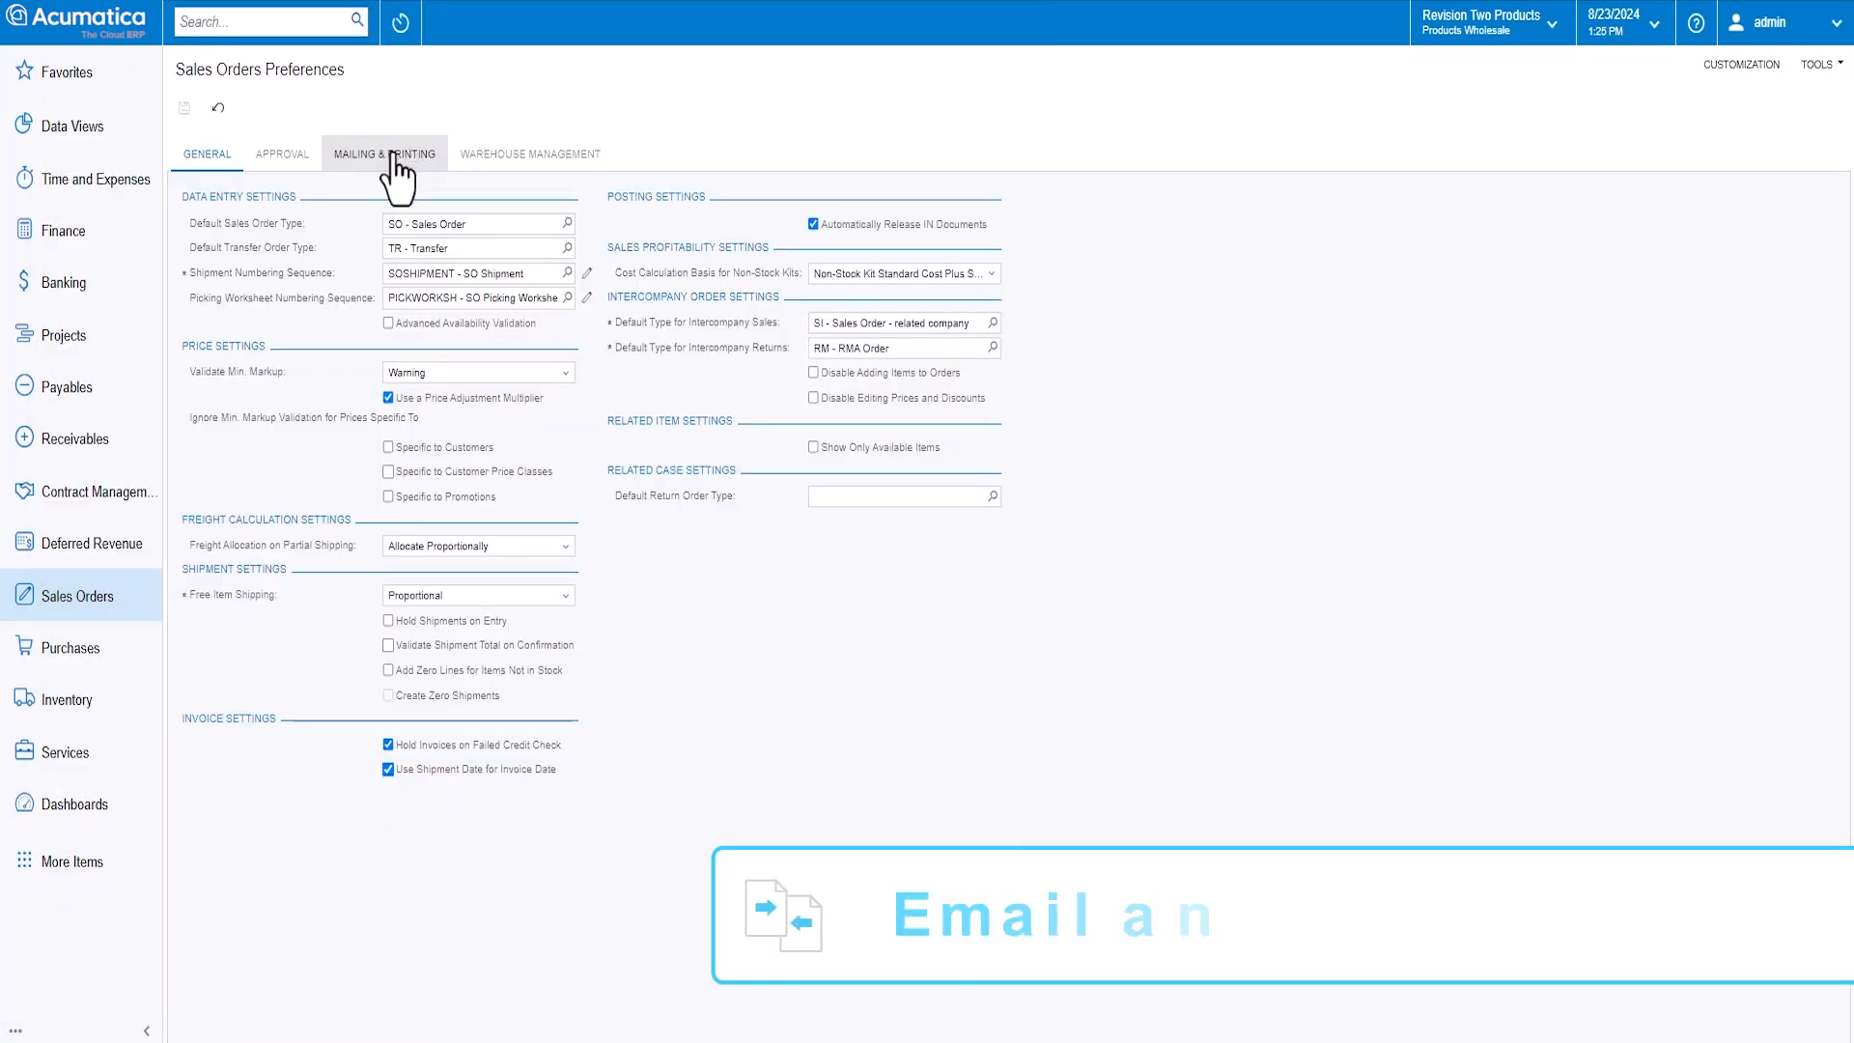
left_click(387, 156)
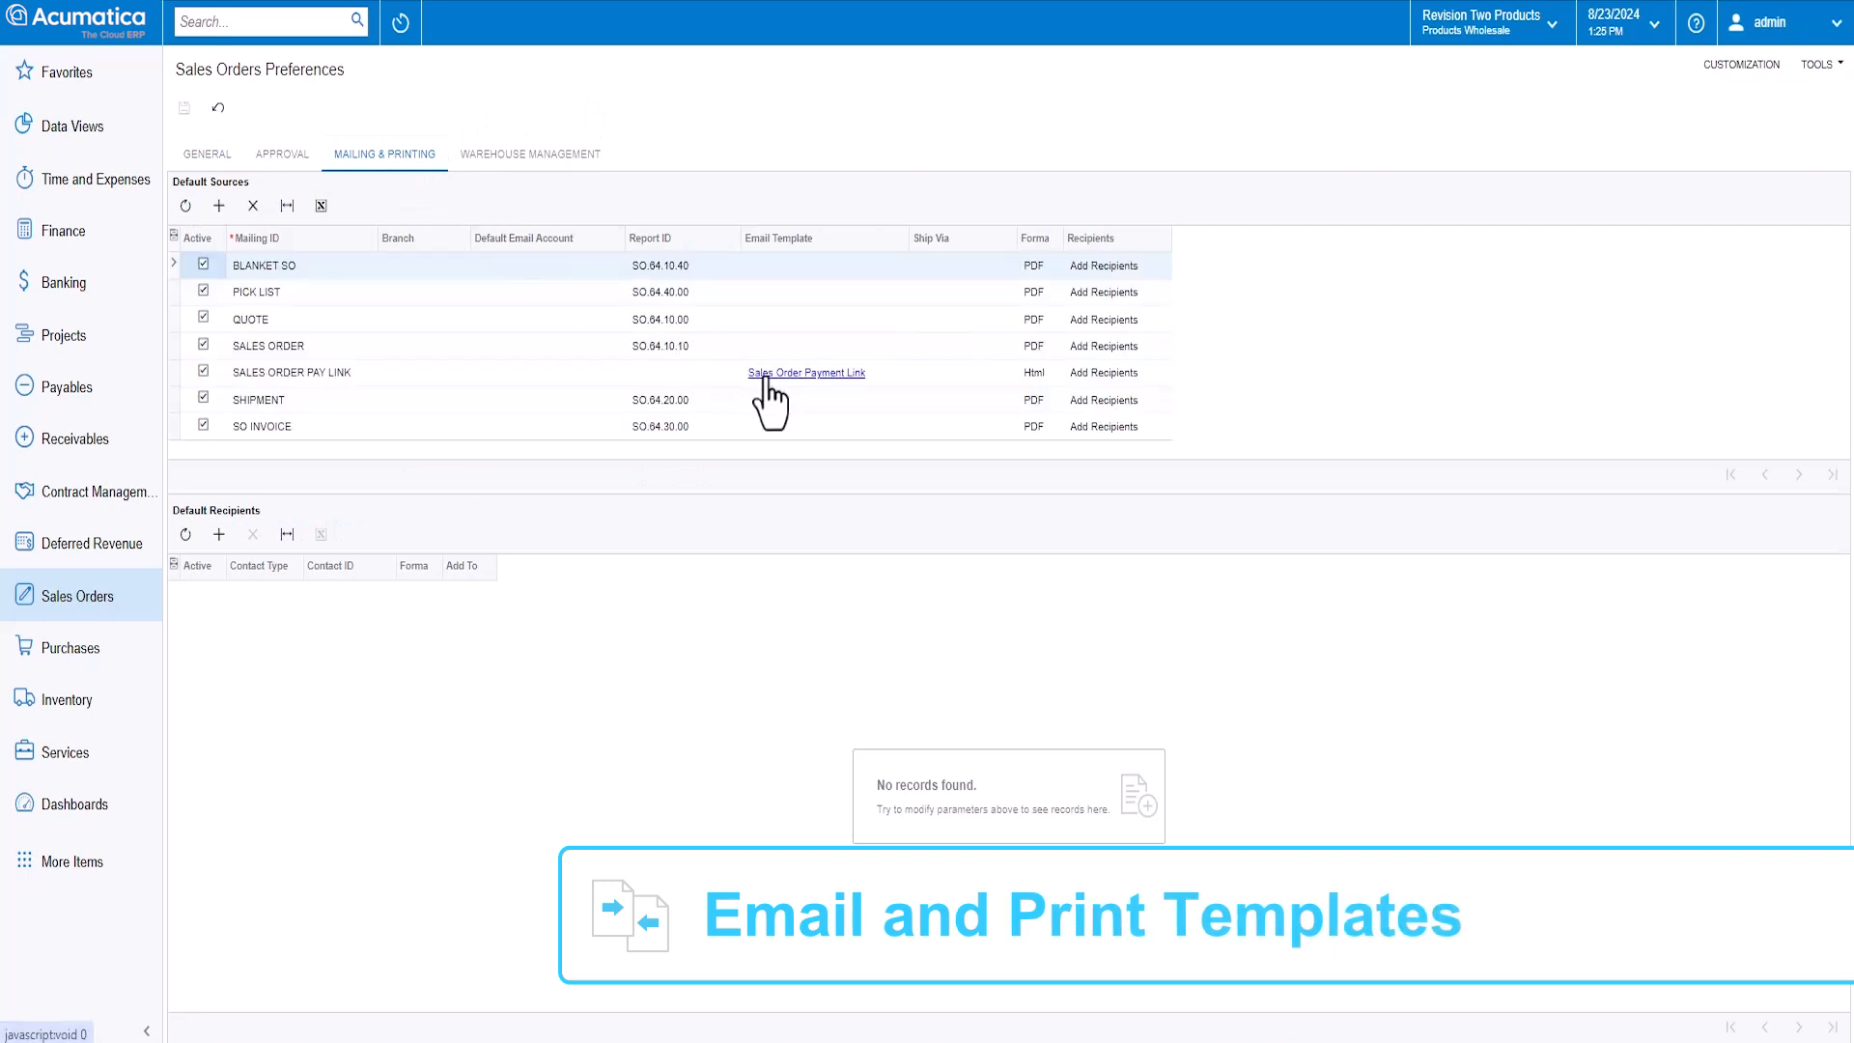
left_click(763, 375)
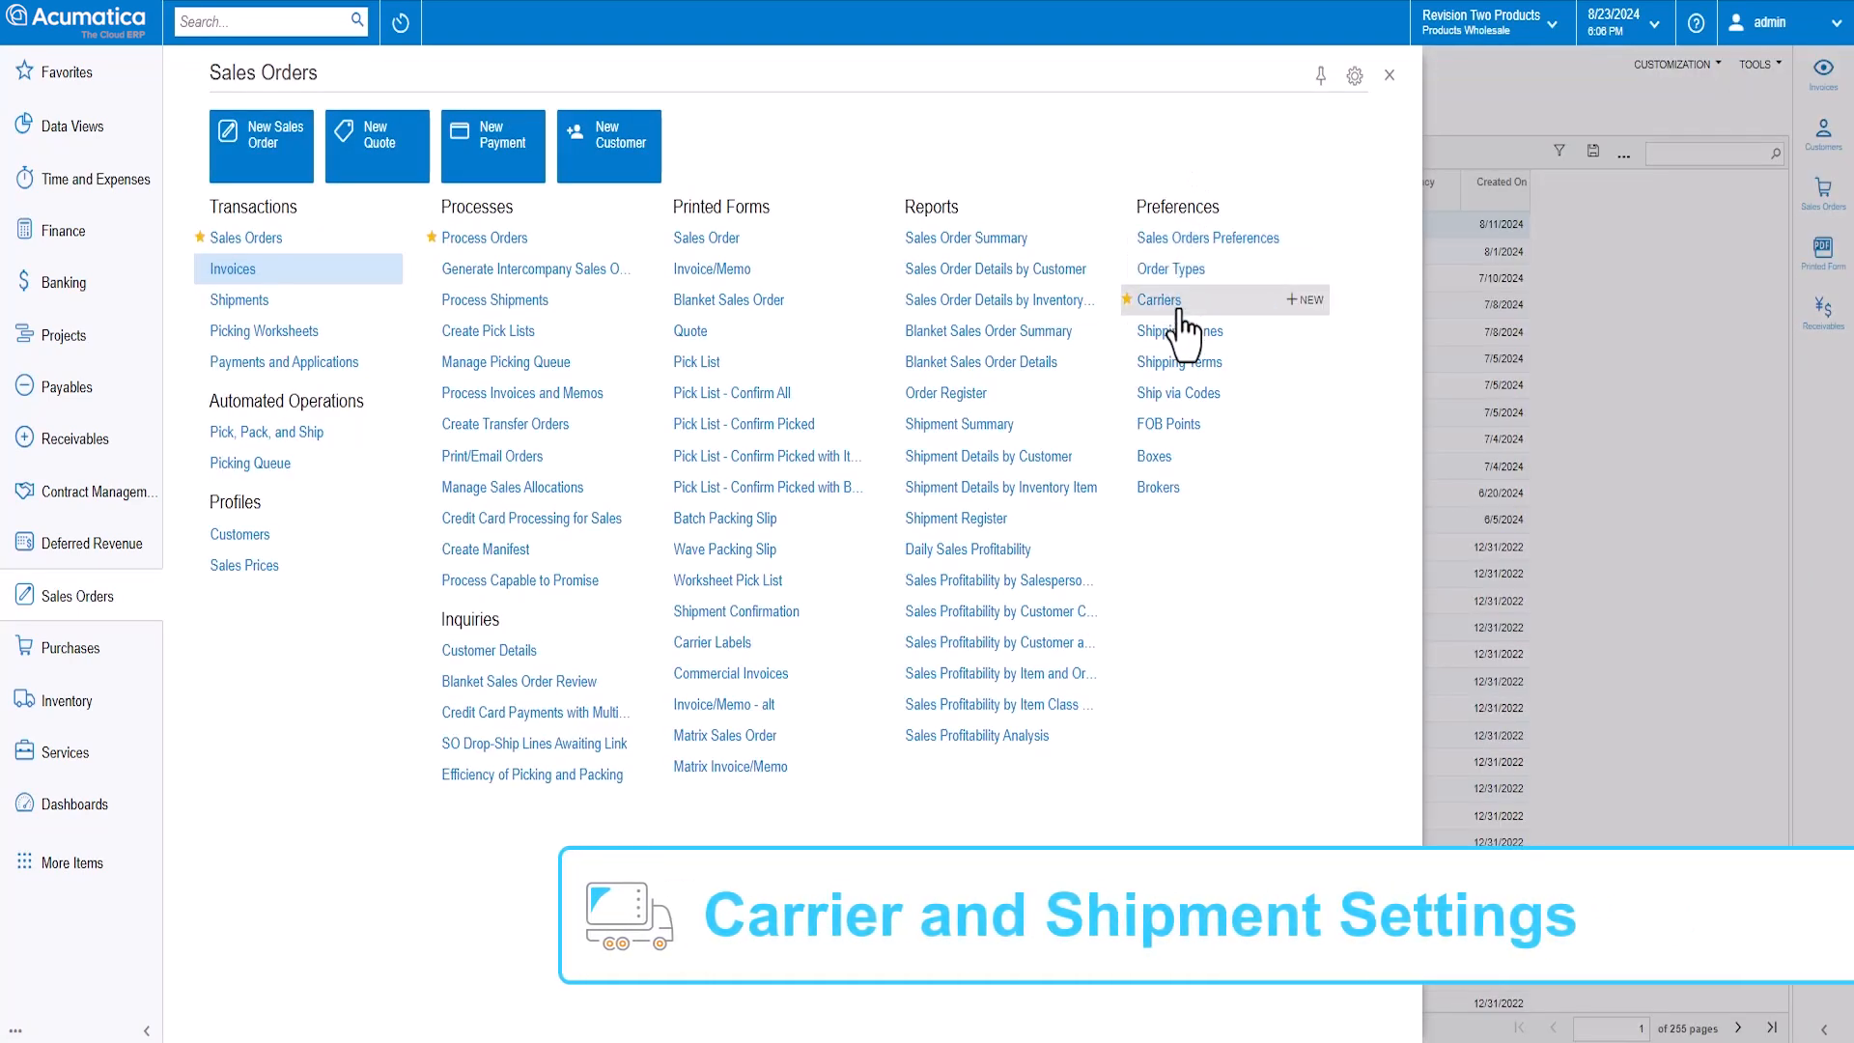
Open the Ship via Codes form and review its details, freight rates and package settings.
left_click(1196, 393)
left_click(242, 253)
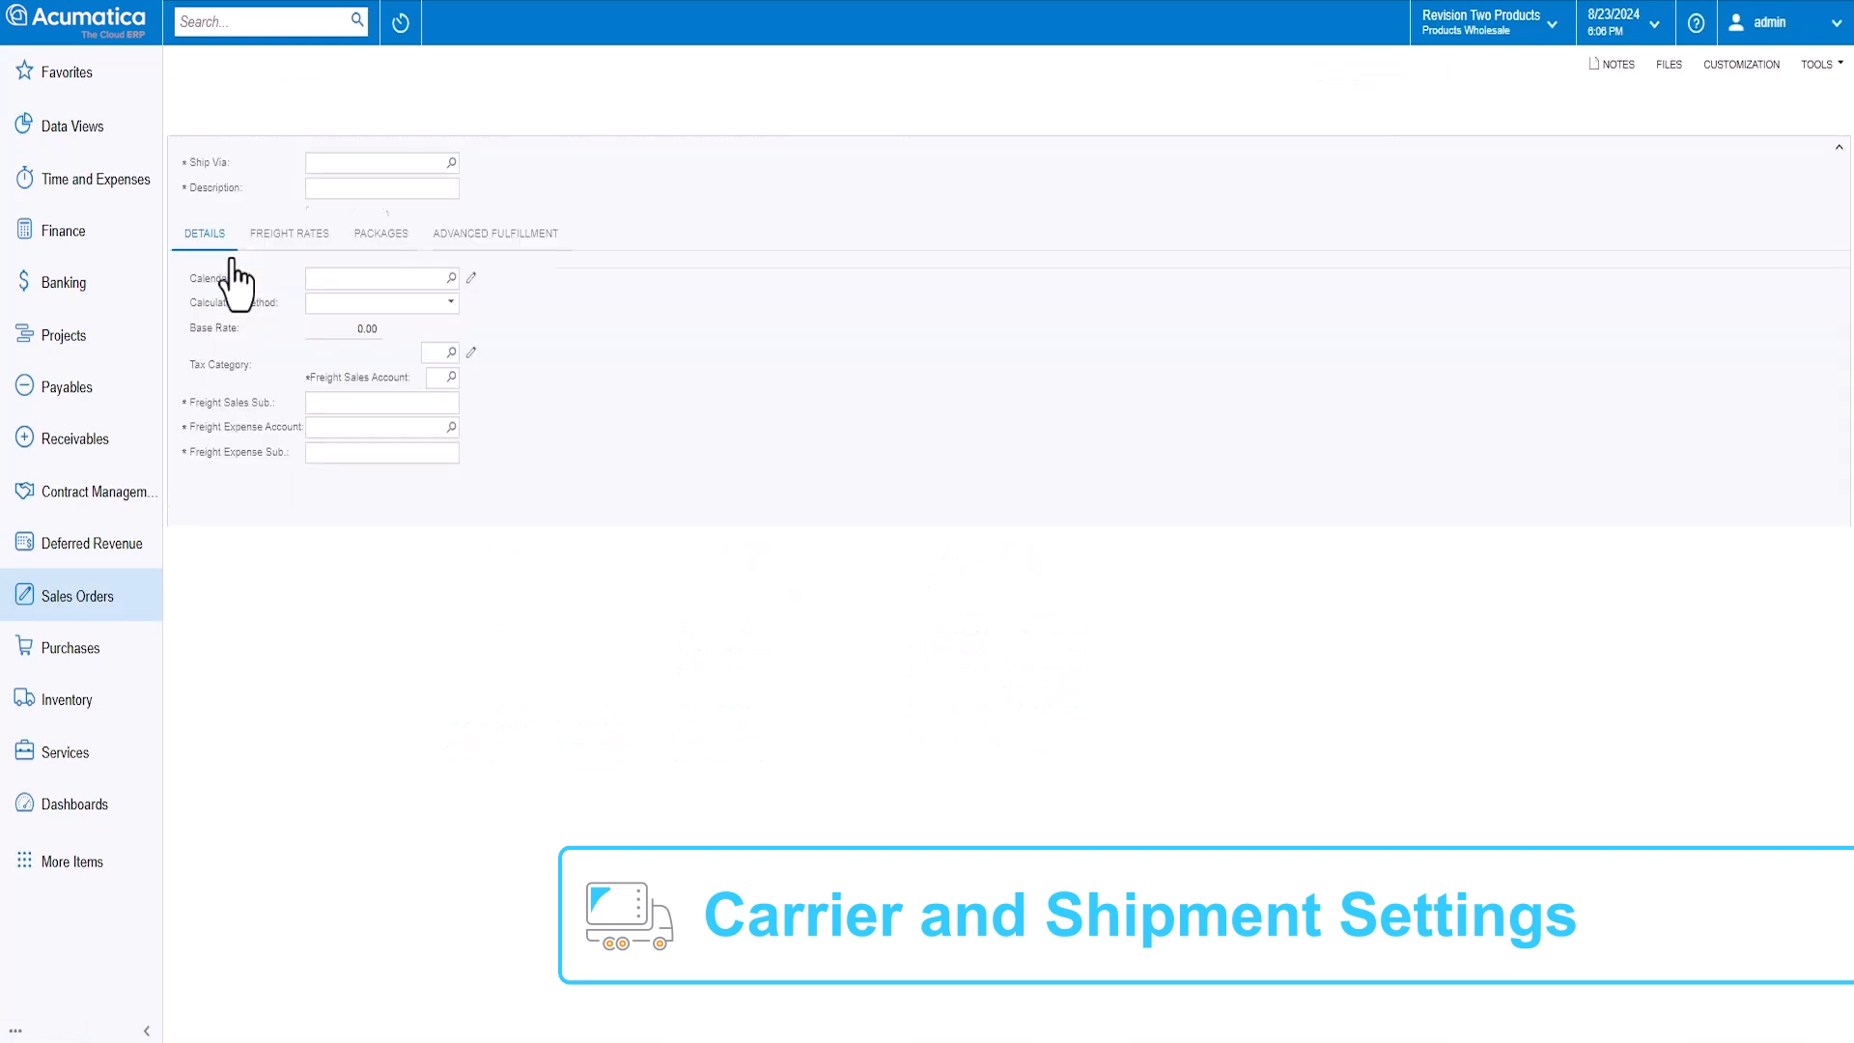
left_click(277, 251)
left_click(392, 252)
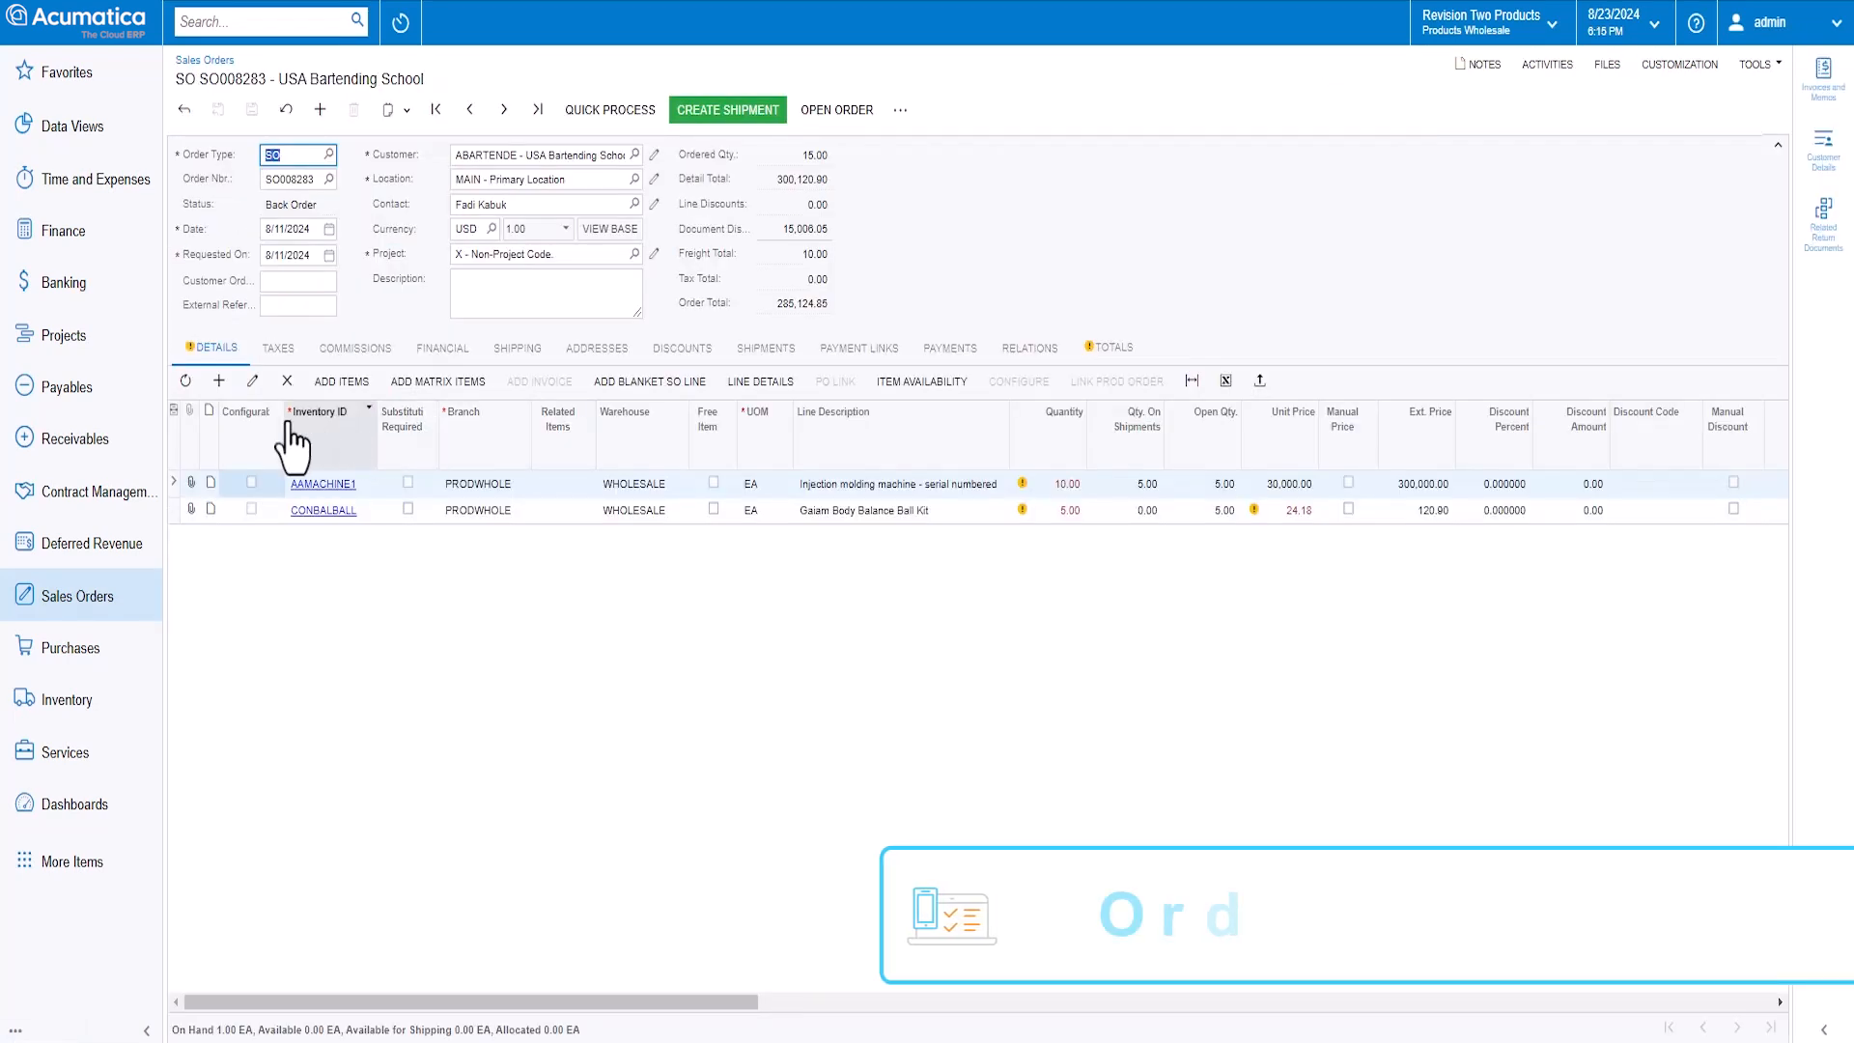
Add the Average Cost column to the sales order's line item grid and move it six places up the column order.
left_click(174, 409)
left_click(772, 465)
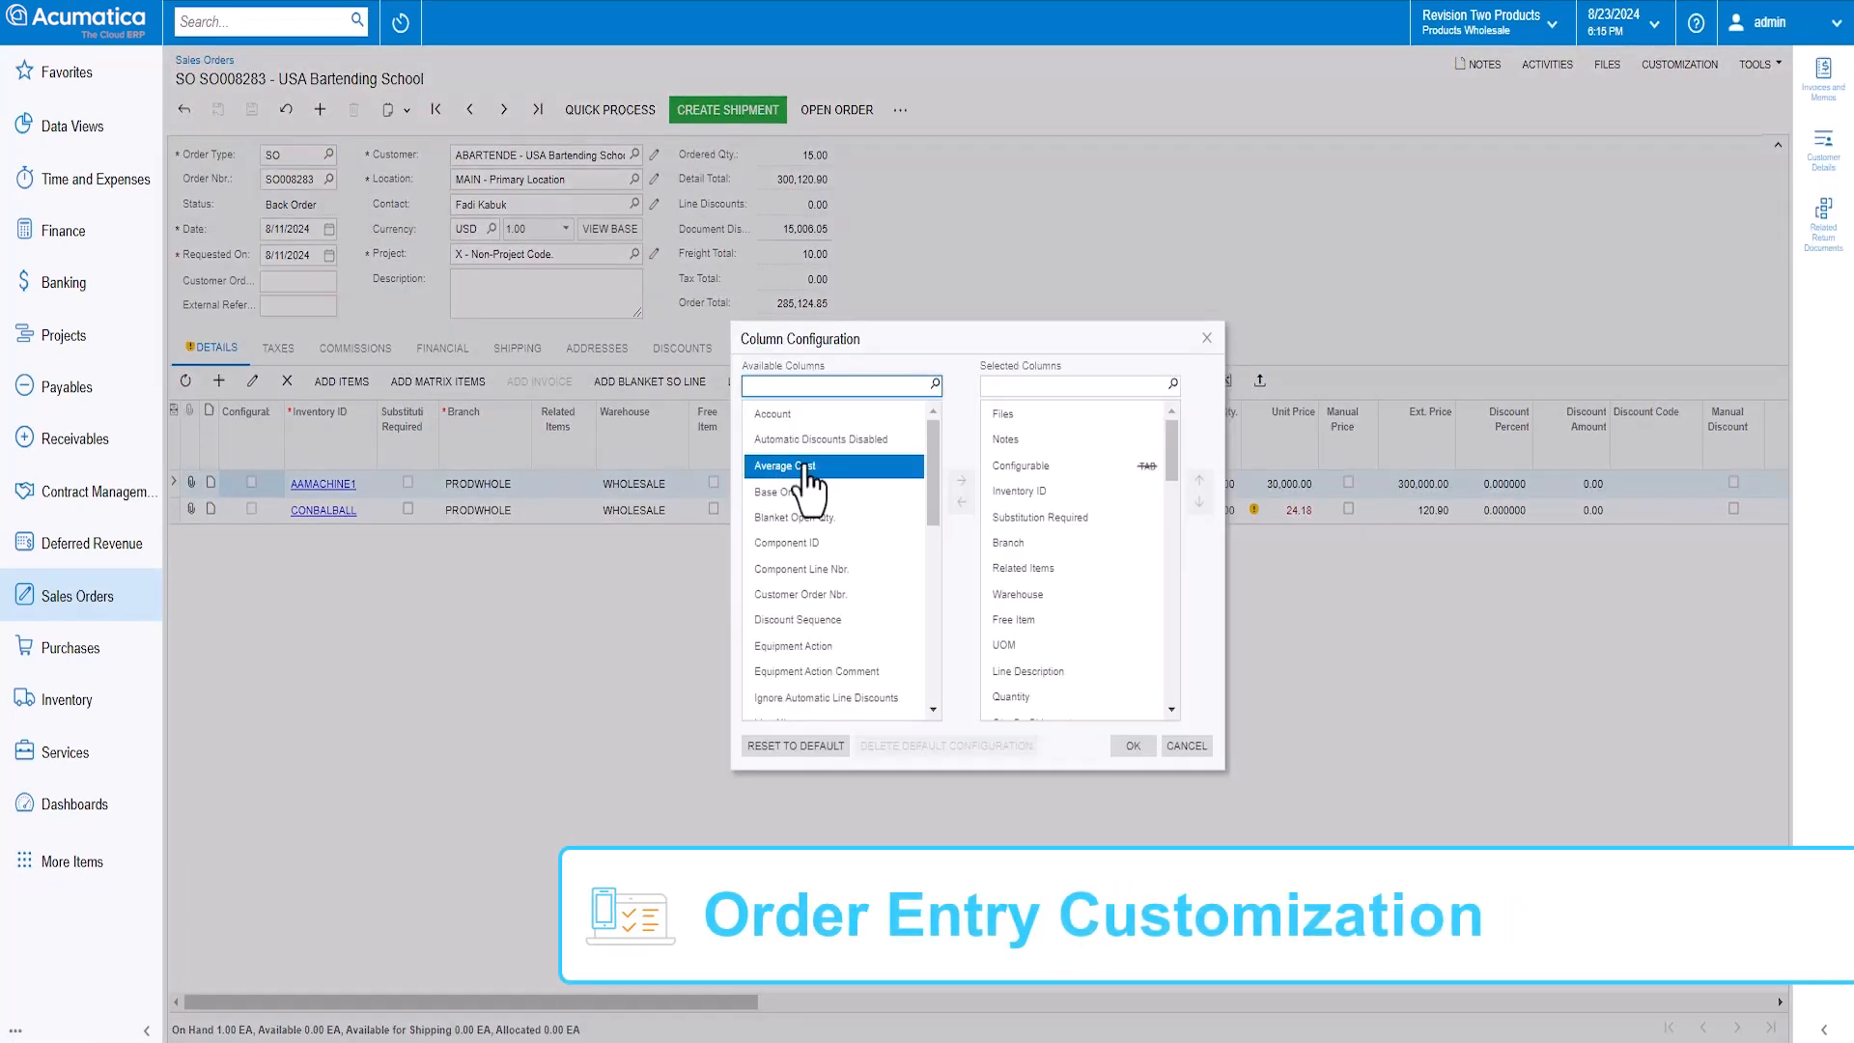
left_click(961, 480)
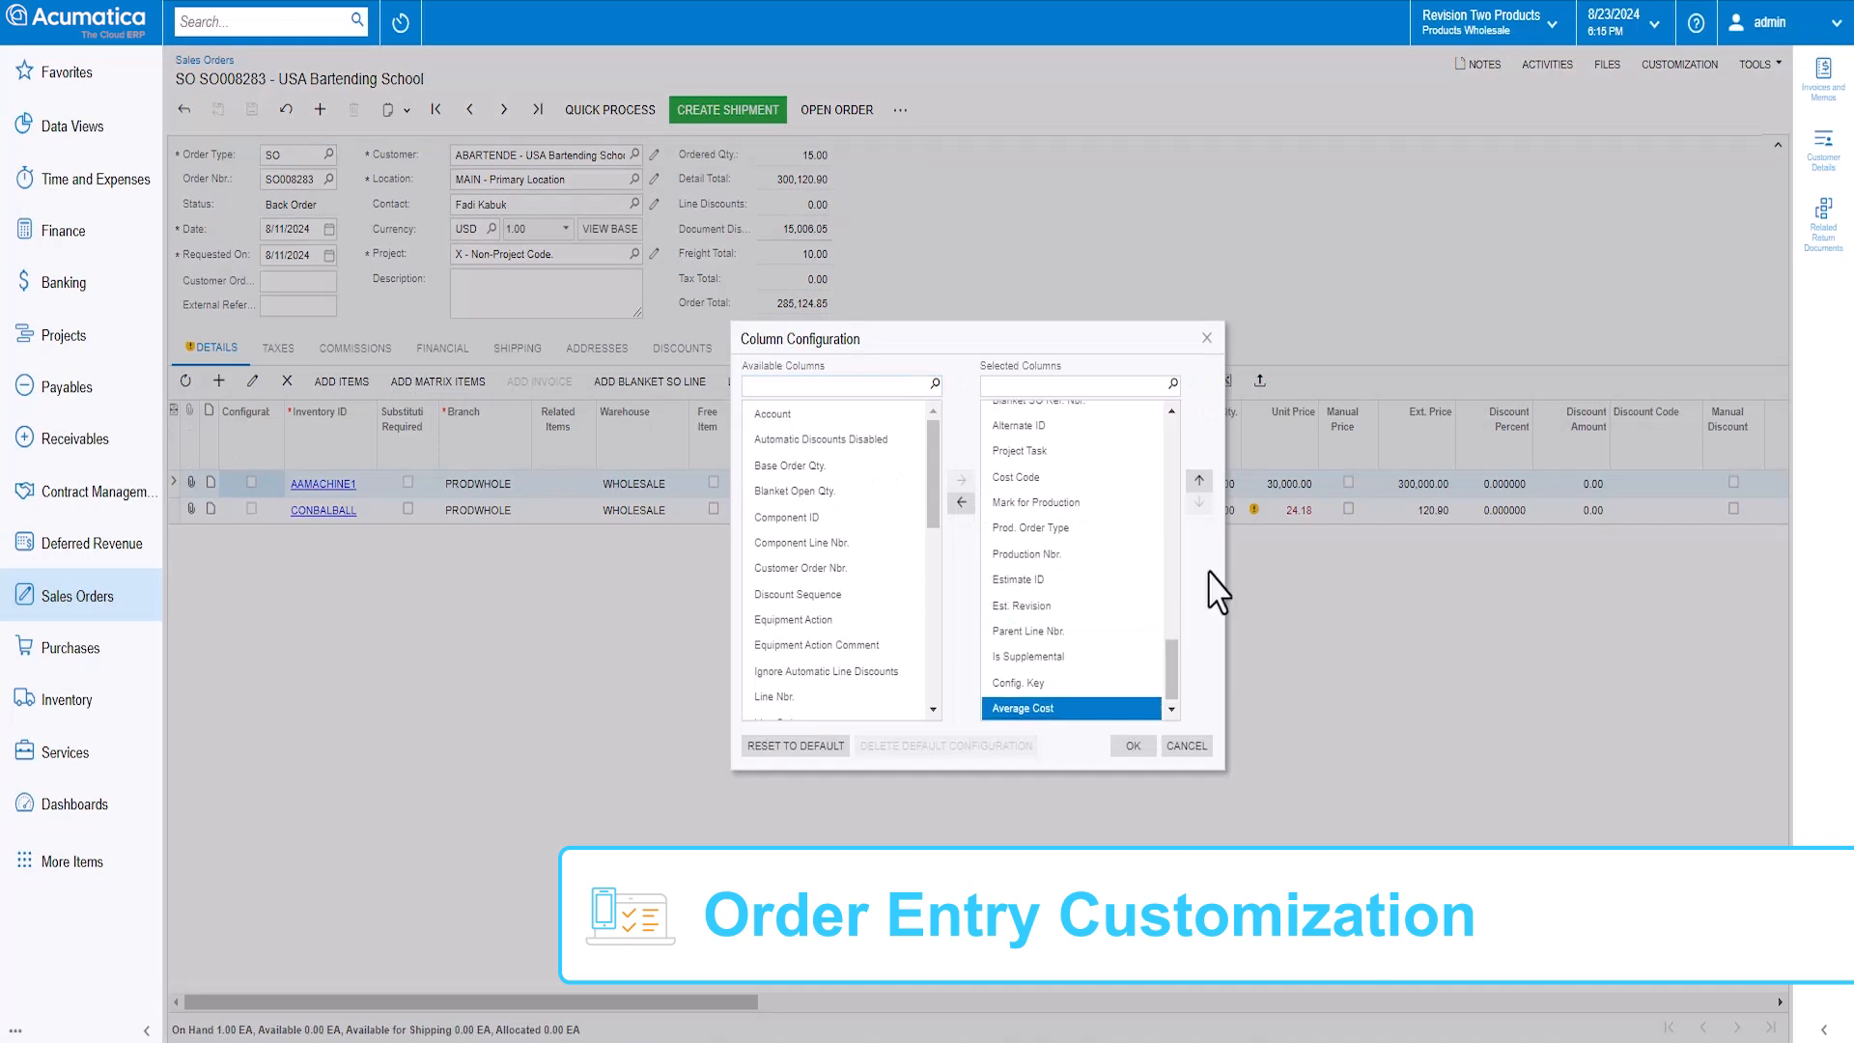
left_click(1200, 486)
left_click(1201, 486)
left_click(1200, 486)
left_click(1201, 486)
left_click(1200, 486)
left_click(1200, 486)
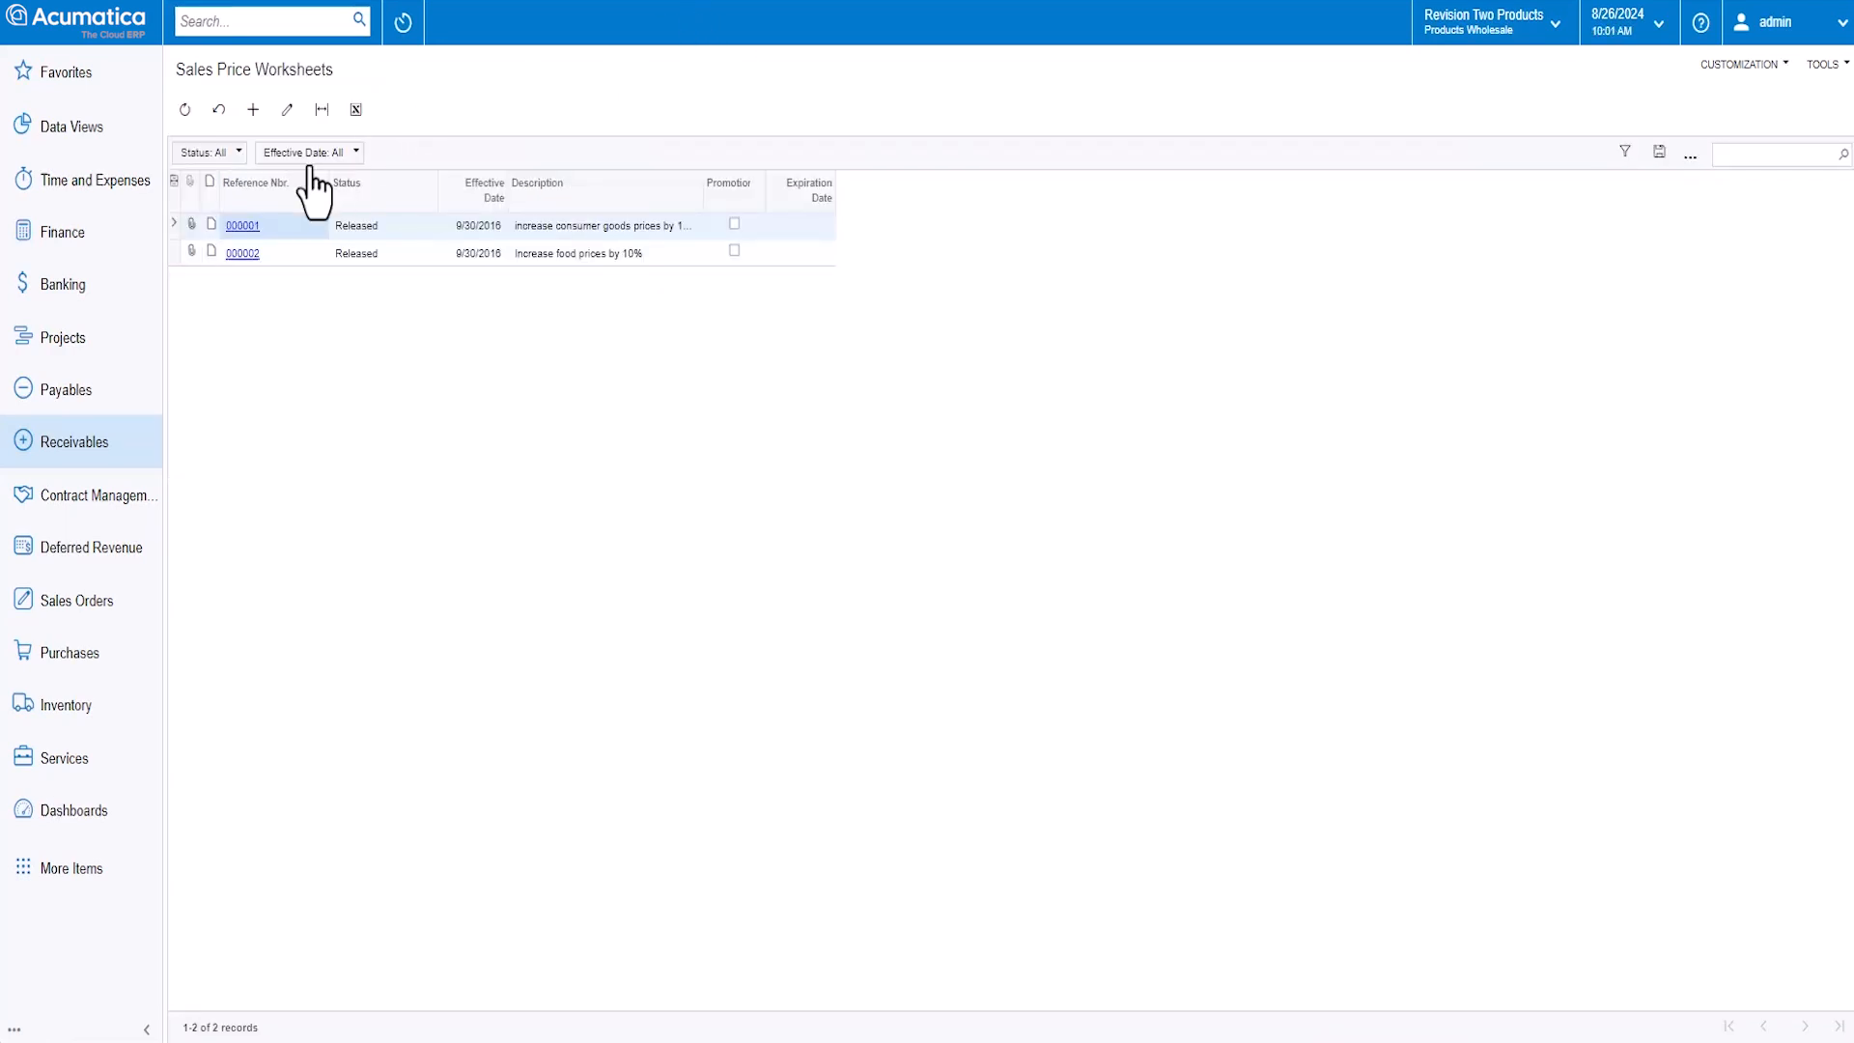
Open the sales price worksheet for the consumer goods price increase.
left_click(246, 228)
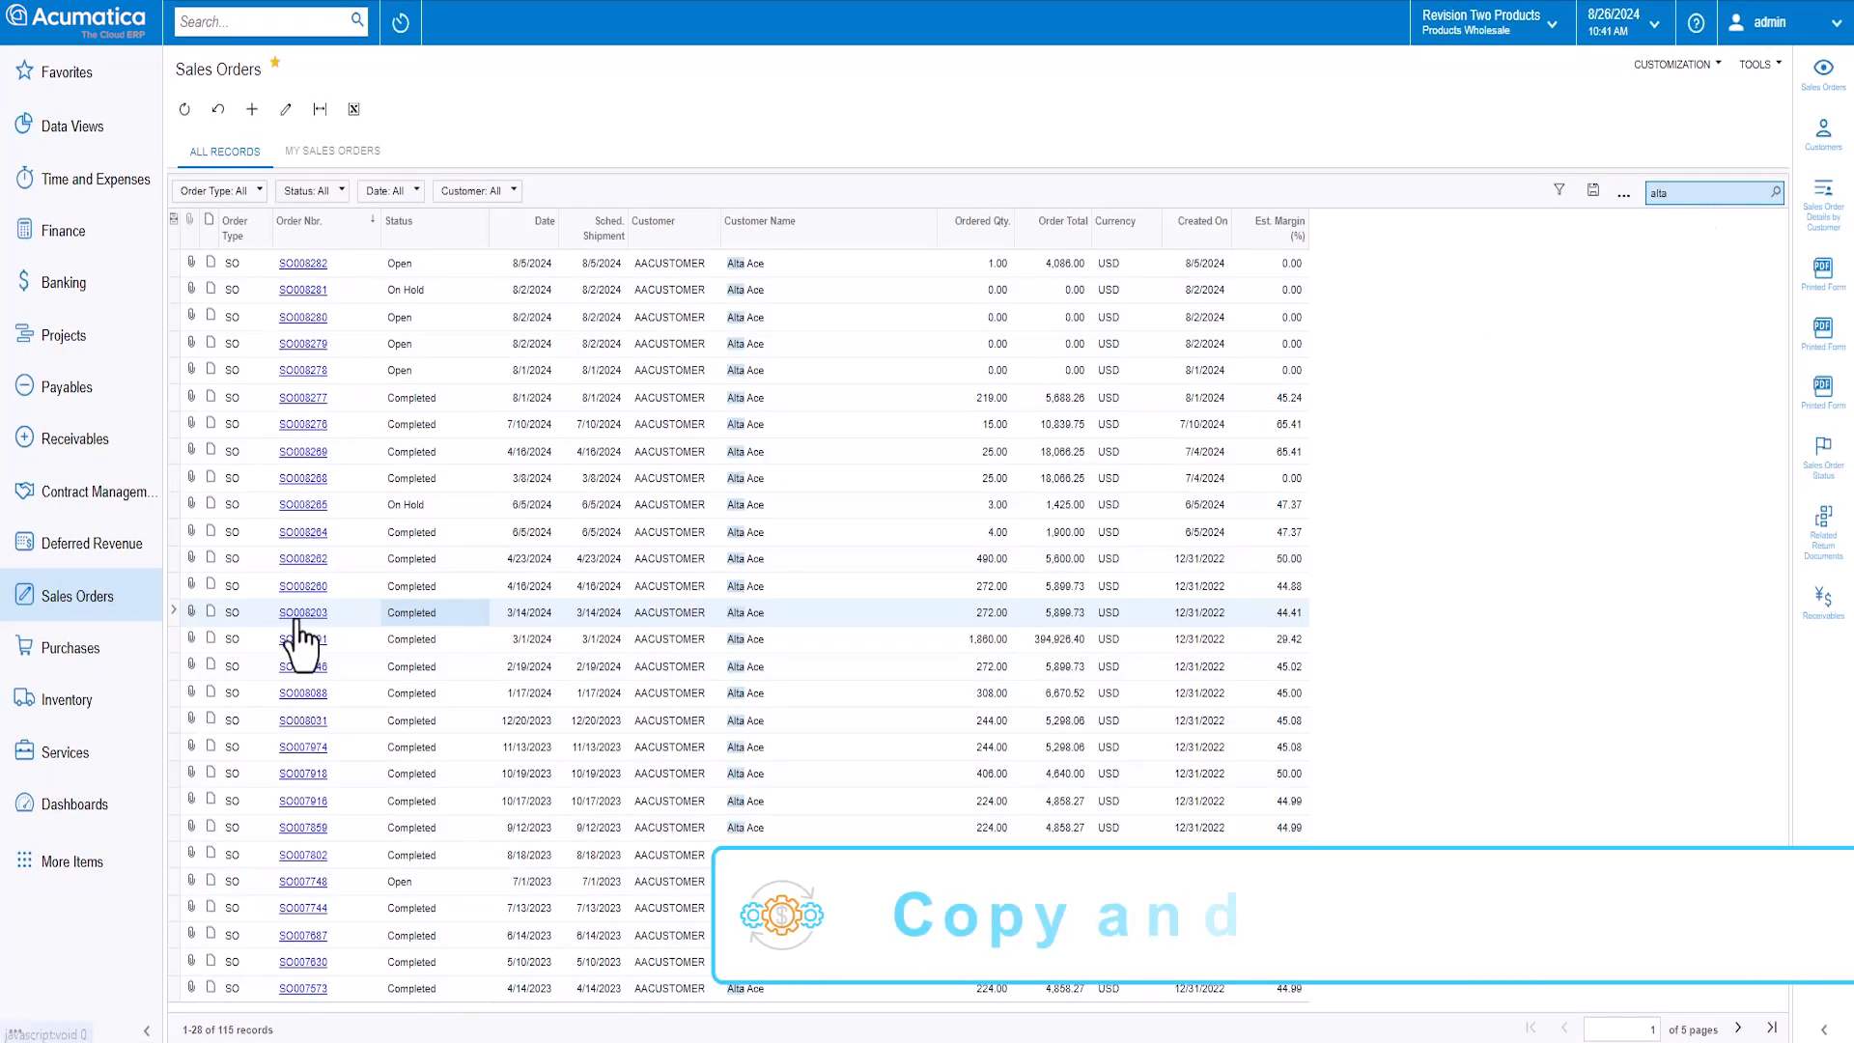
Copy Alta Ace's completed 3/14/2024 order to a new SO order, recalculating unit prices and discounts.
left_click(303, 641)
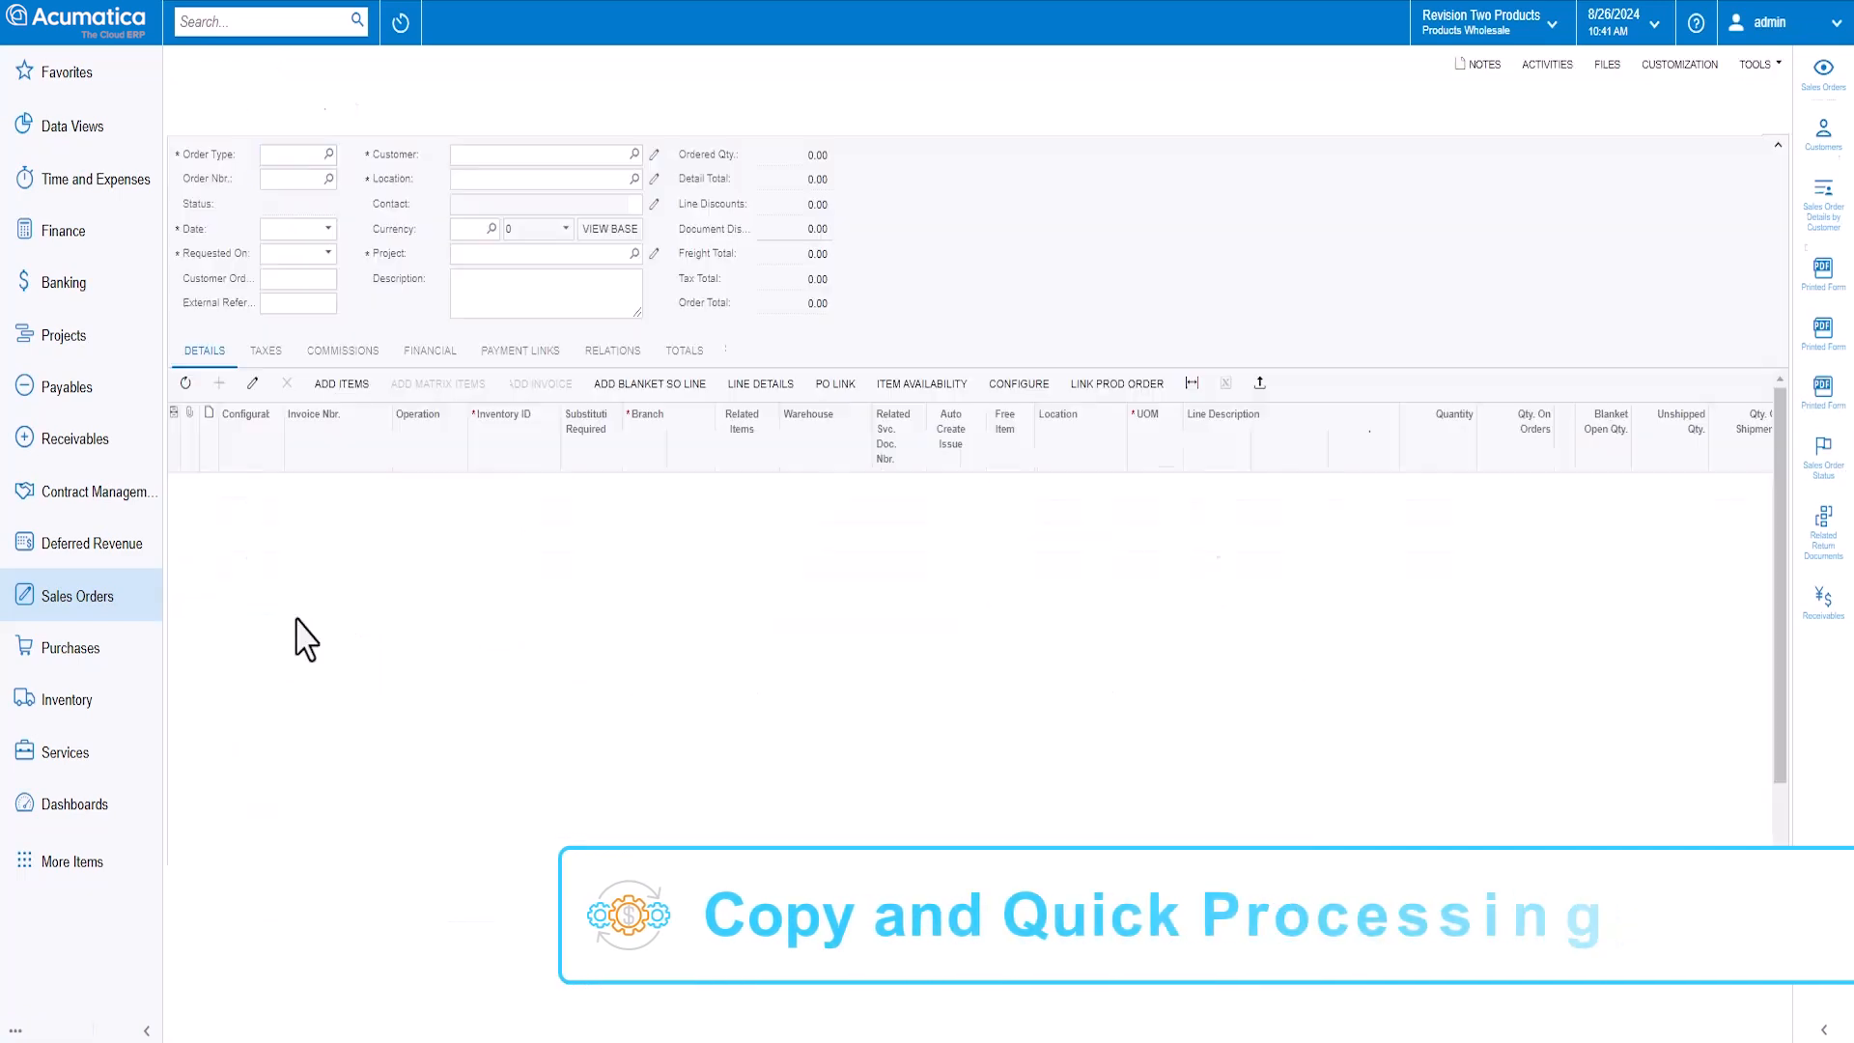
left_click(571, 111)
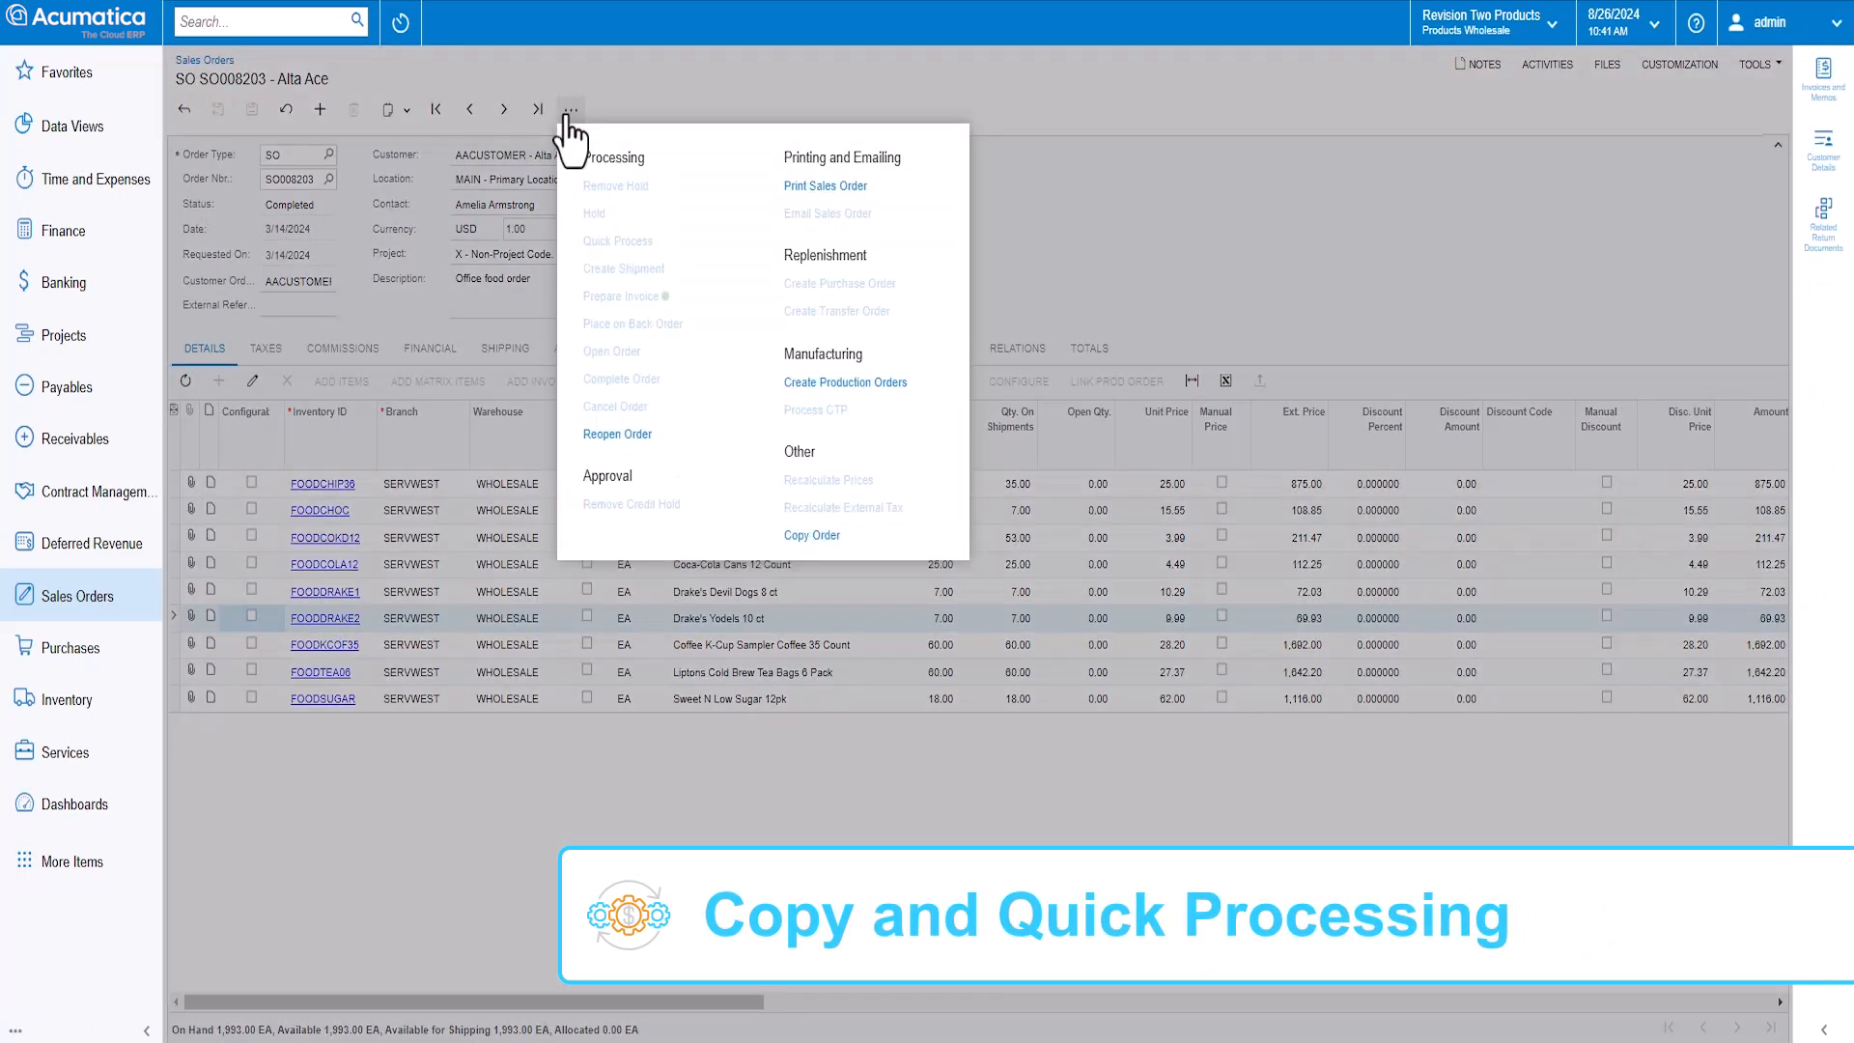
left_click(813, 539)
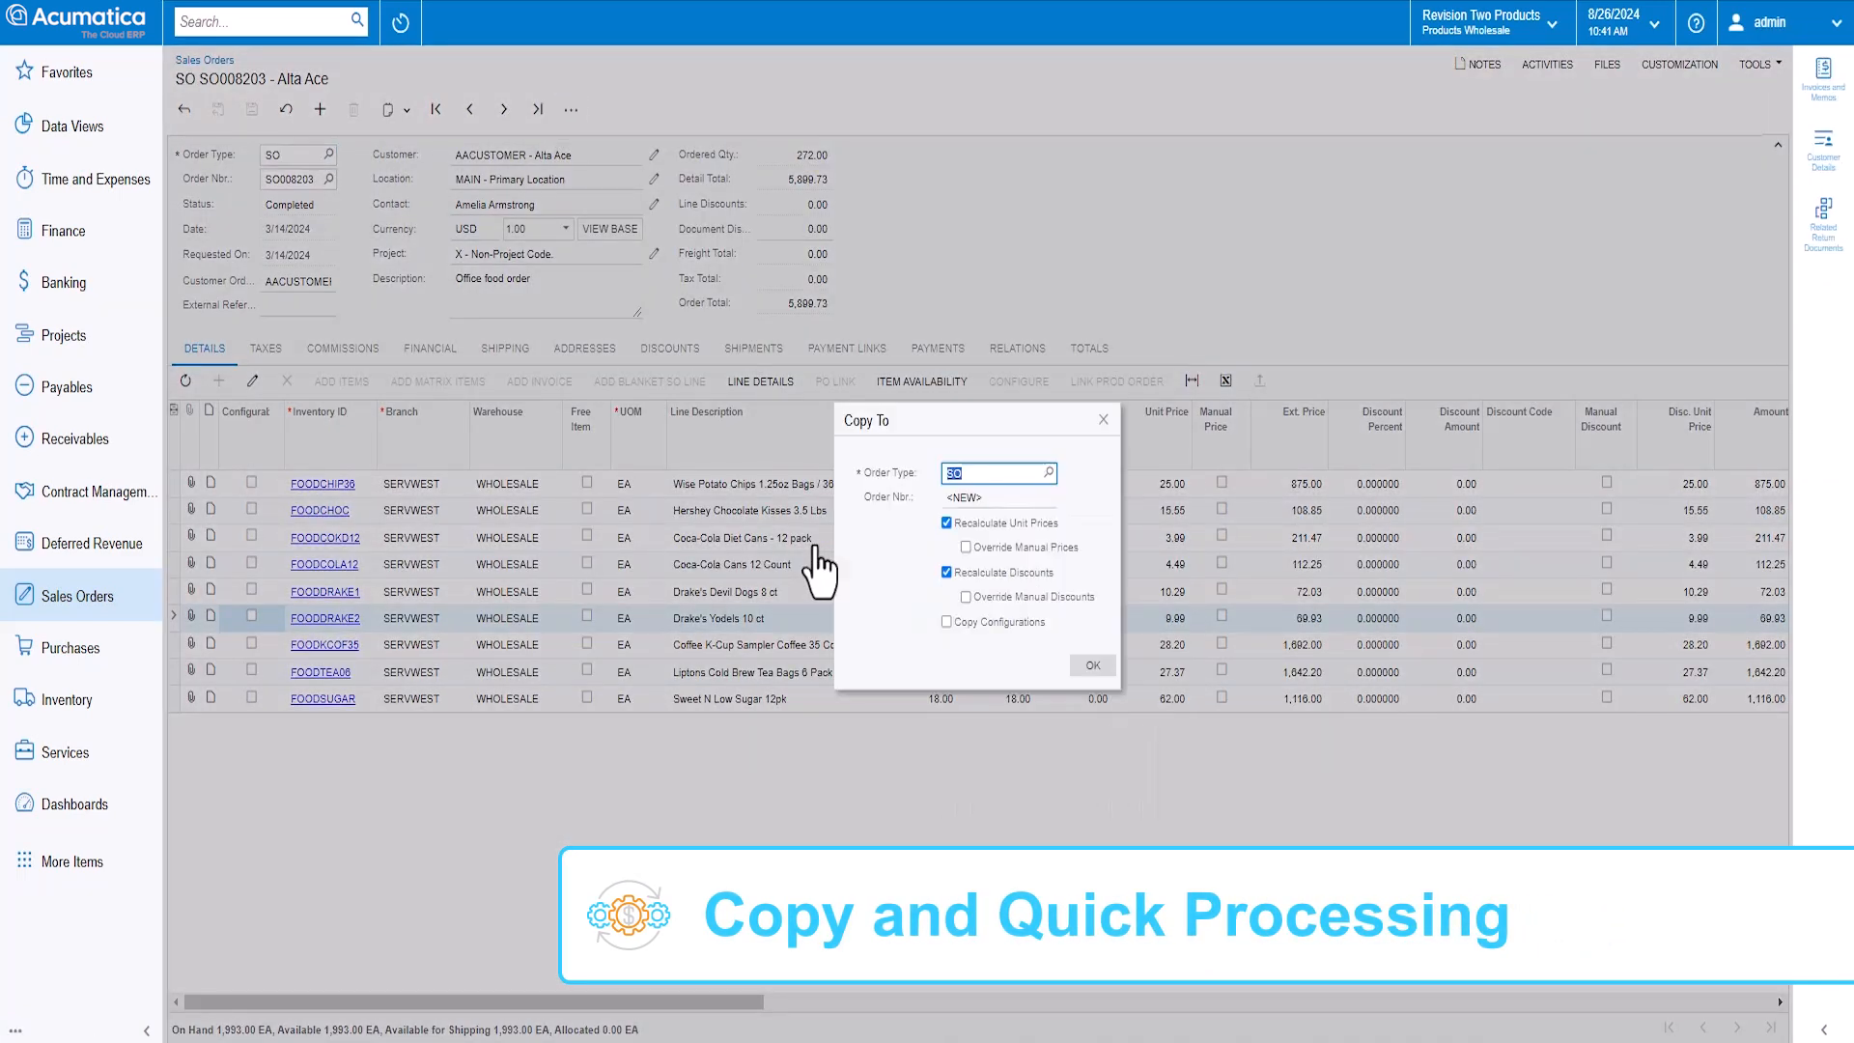
left_click(1092, 667)
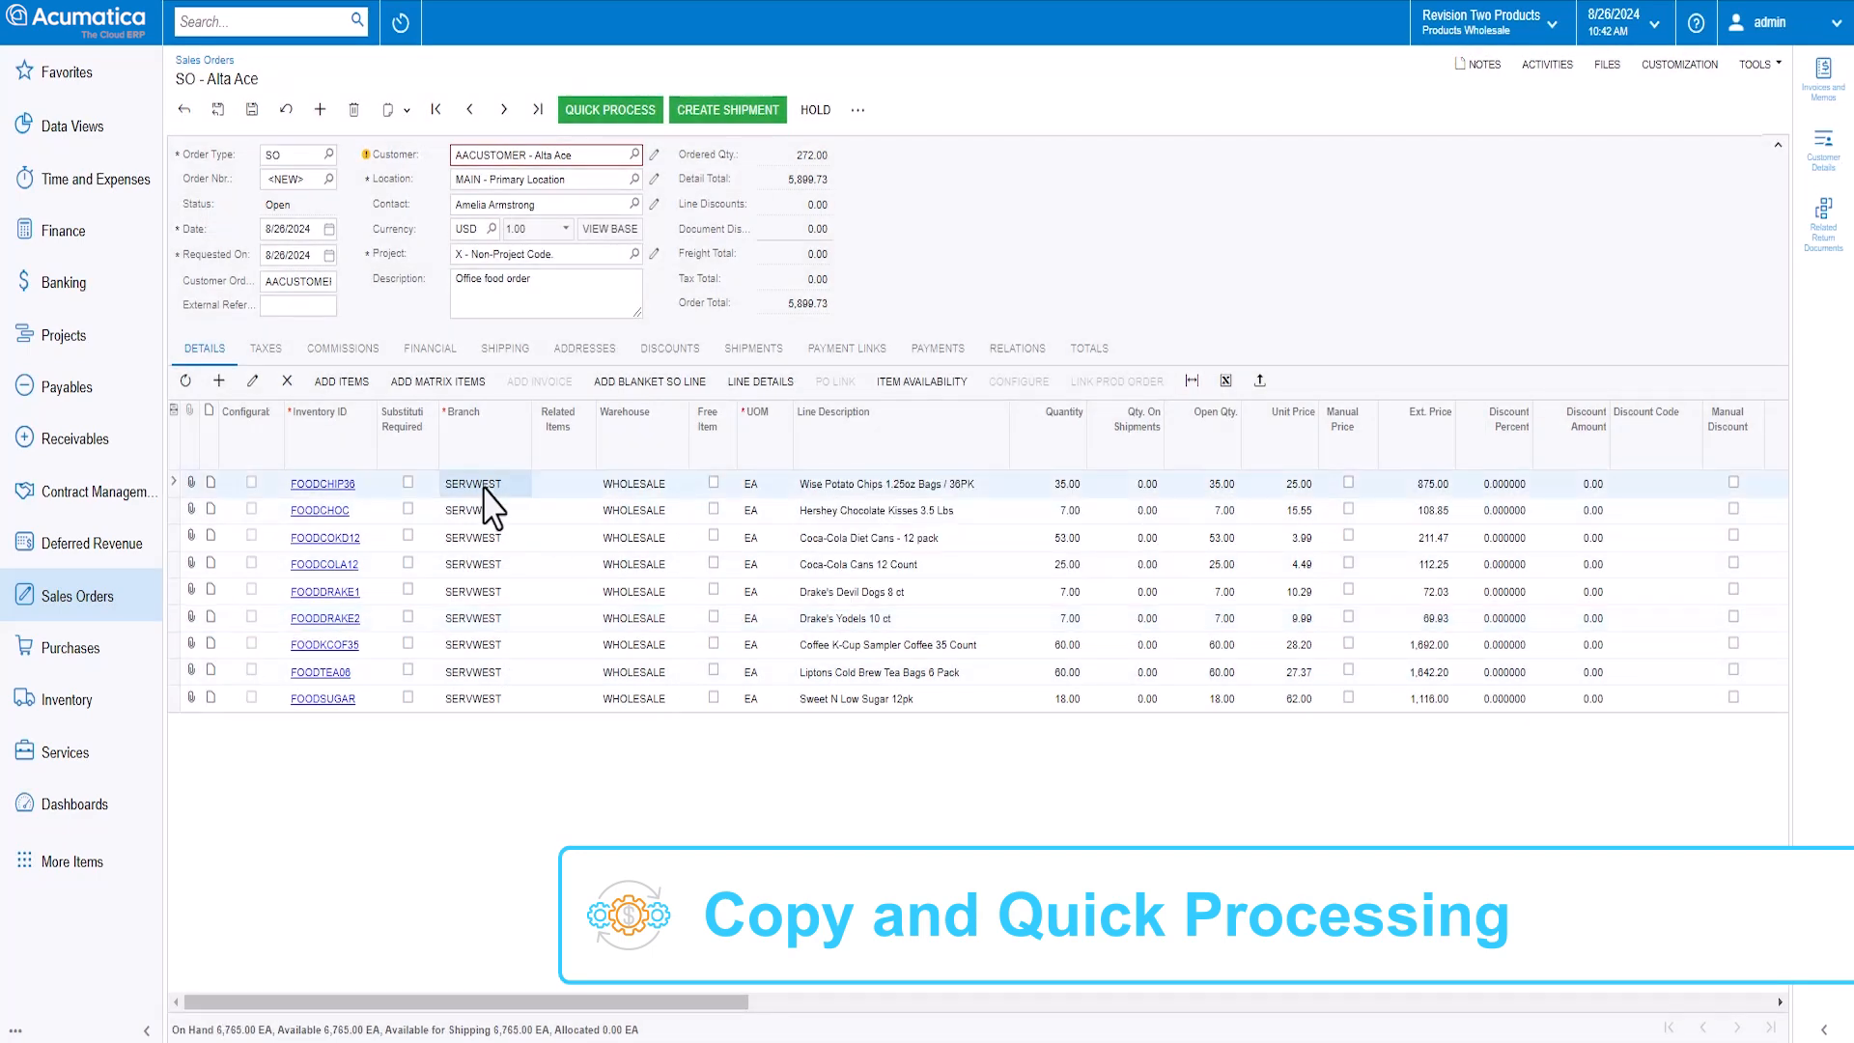
Delete the Wise Potato Chips line and set the Coca-Cola Diet Cans quantity to 60.
left_click(287, 381)
left_click(1068, 512)
key("Tab")
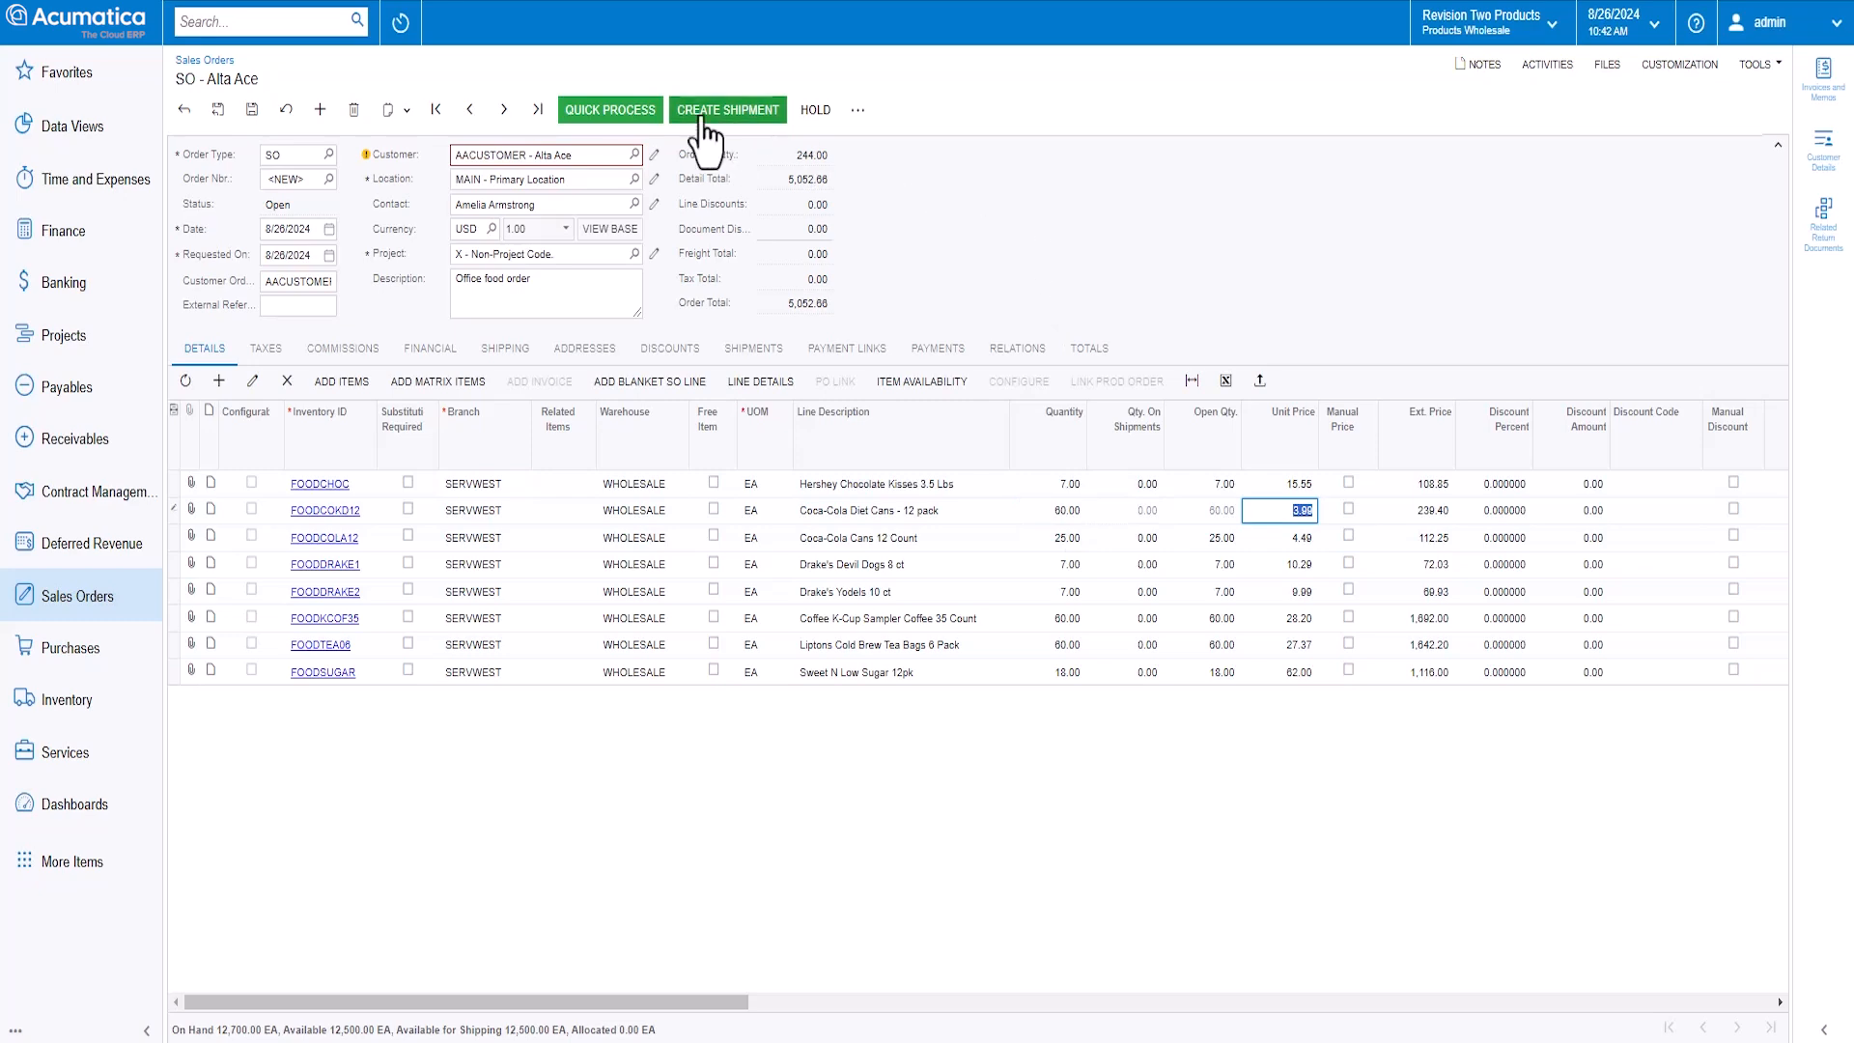
Quick-process the order from the Wholesale warehouse with today's shipment date, inventory update and invoice preparation.
left_click(614, 109)
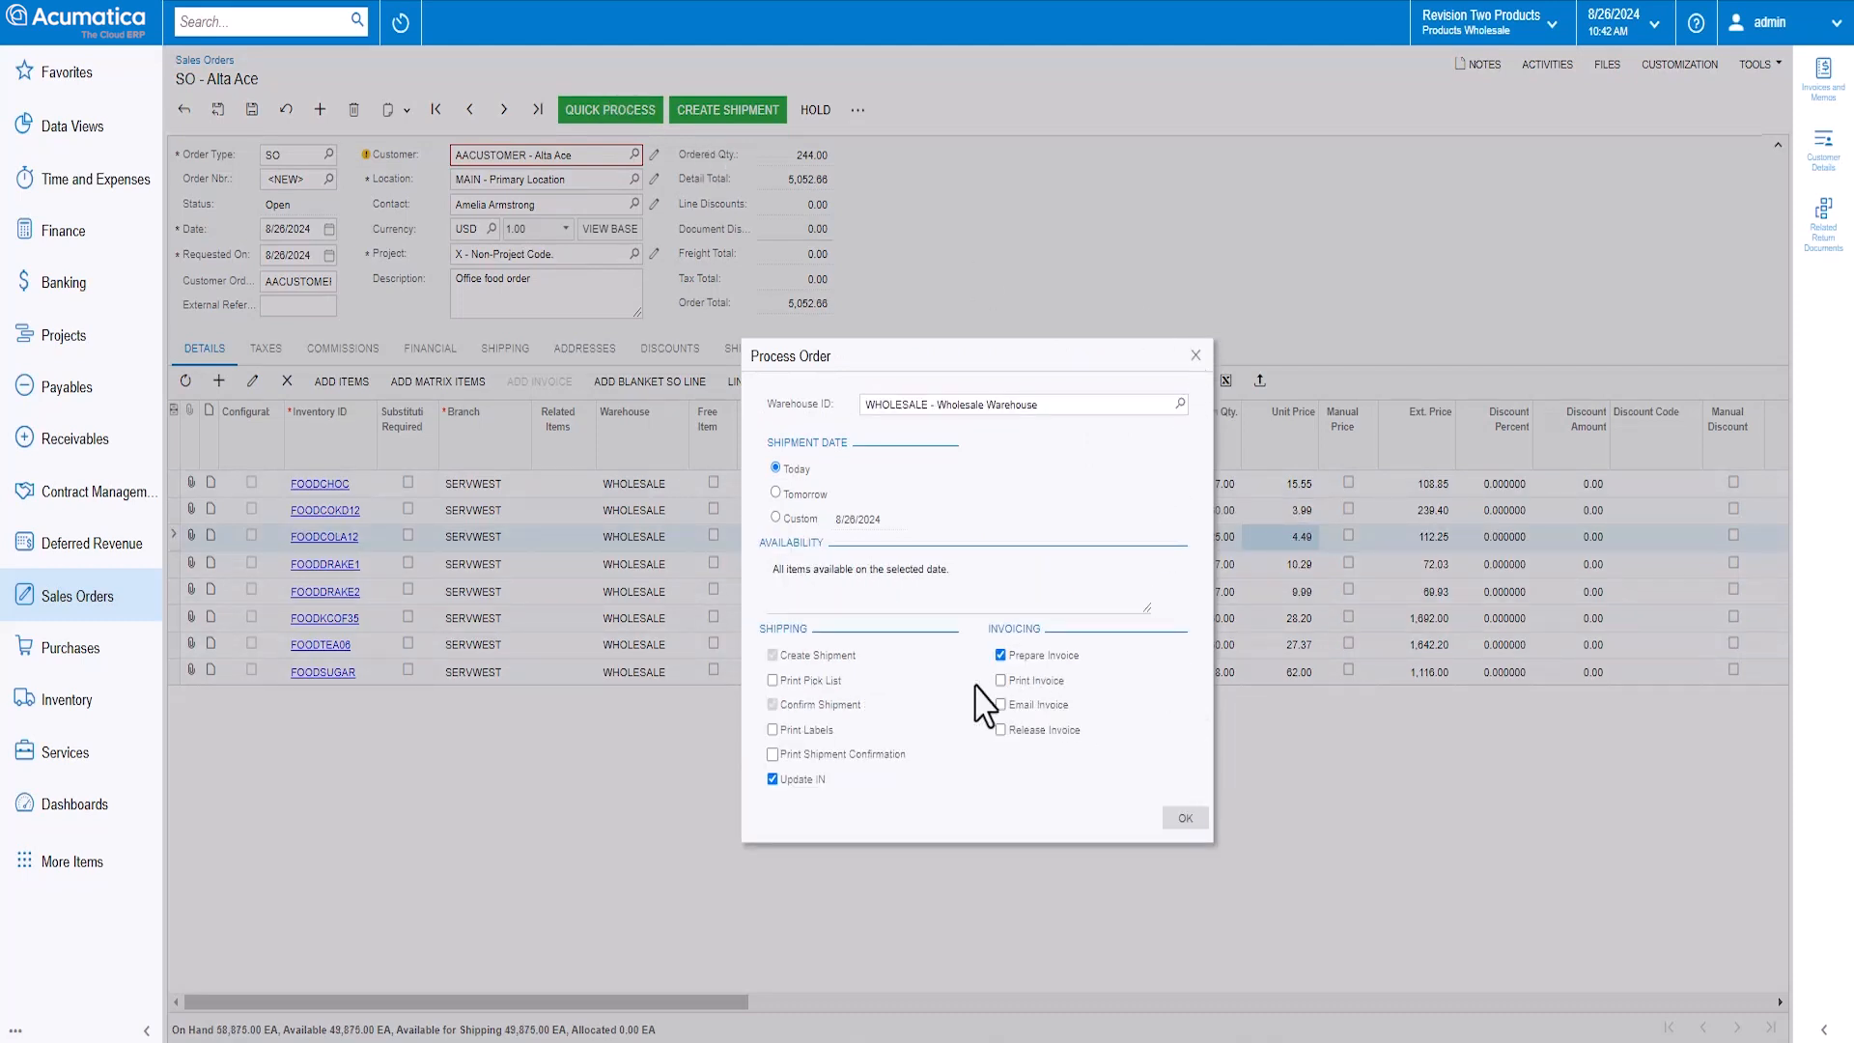
left_click(1185, 818)
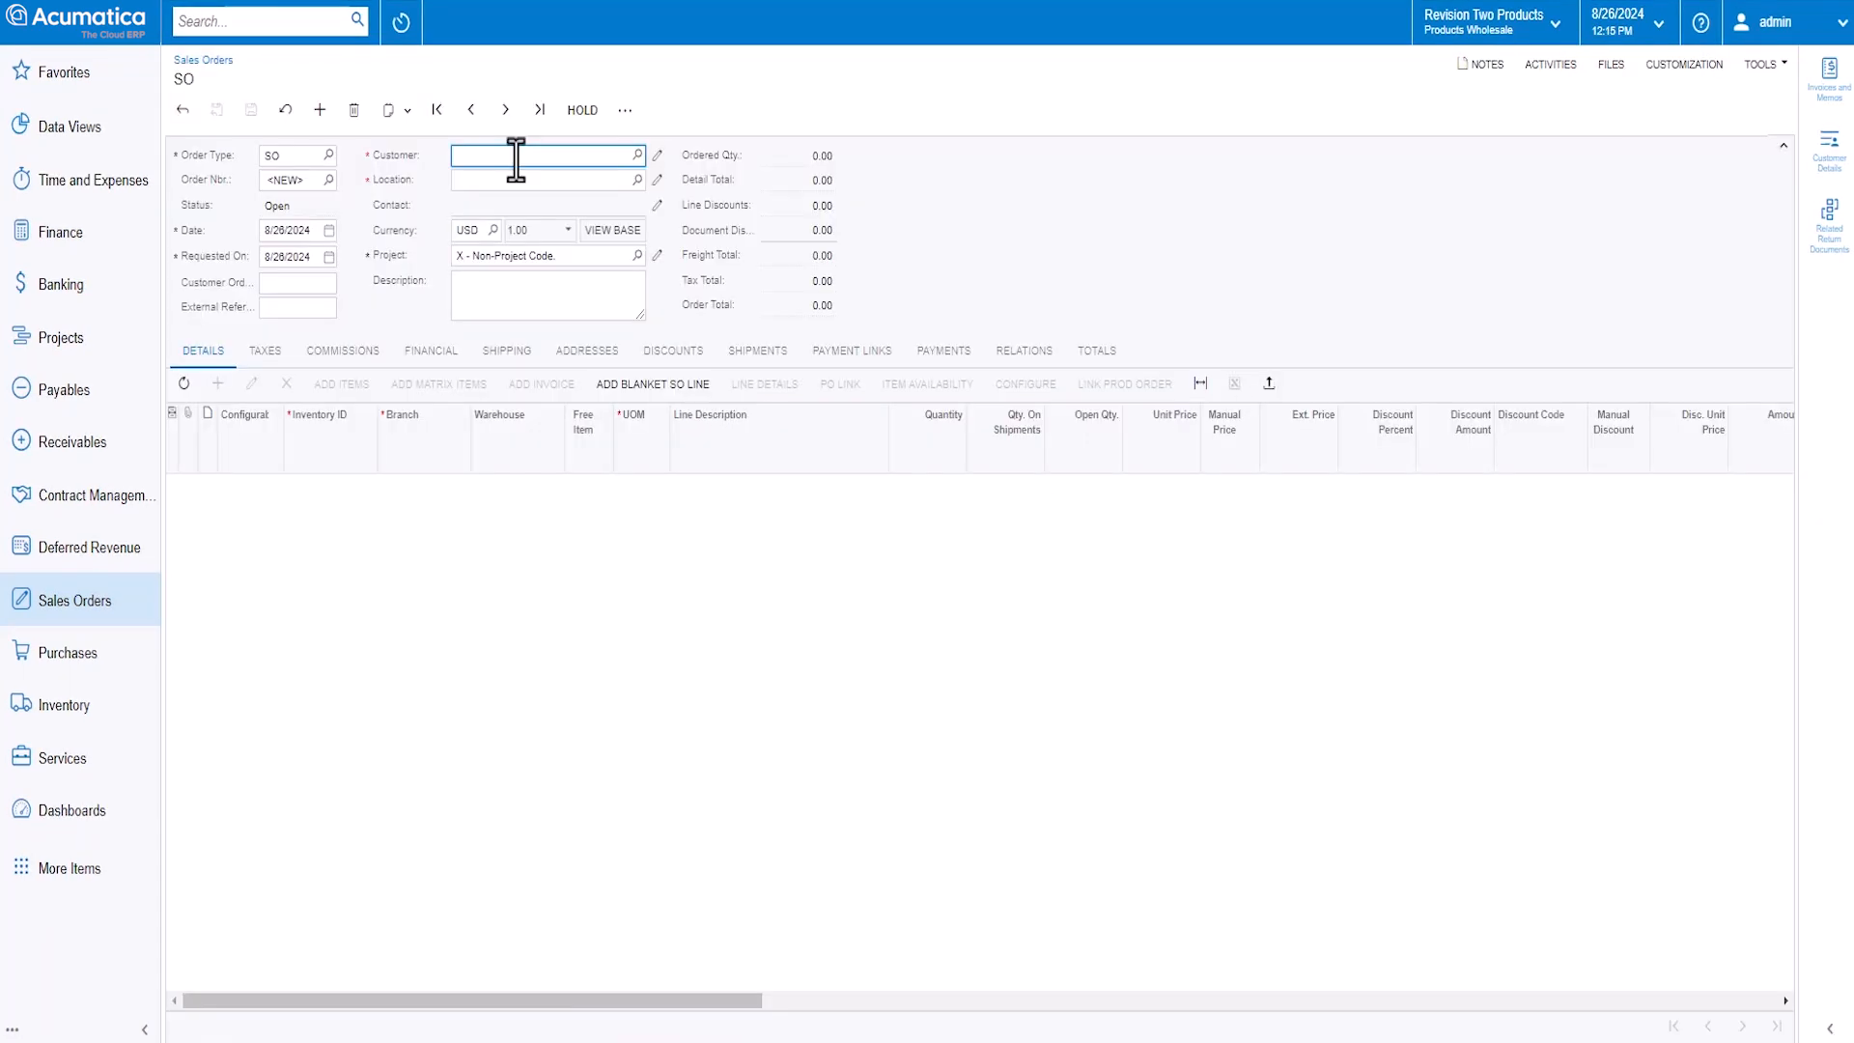
Assign Alta Ace as the customer of the new sales order and dismiss the customer note.
type("alta")
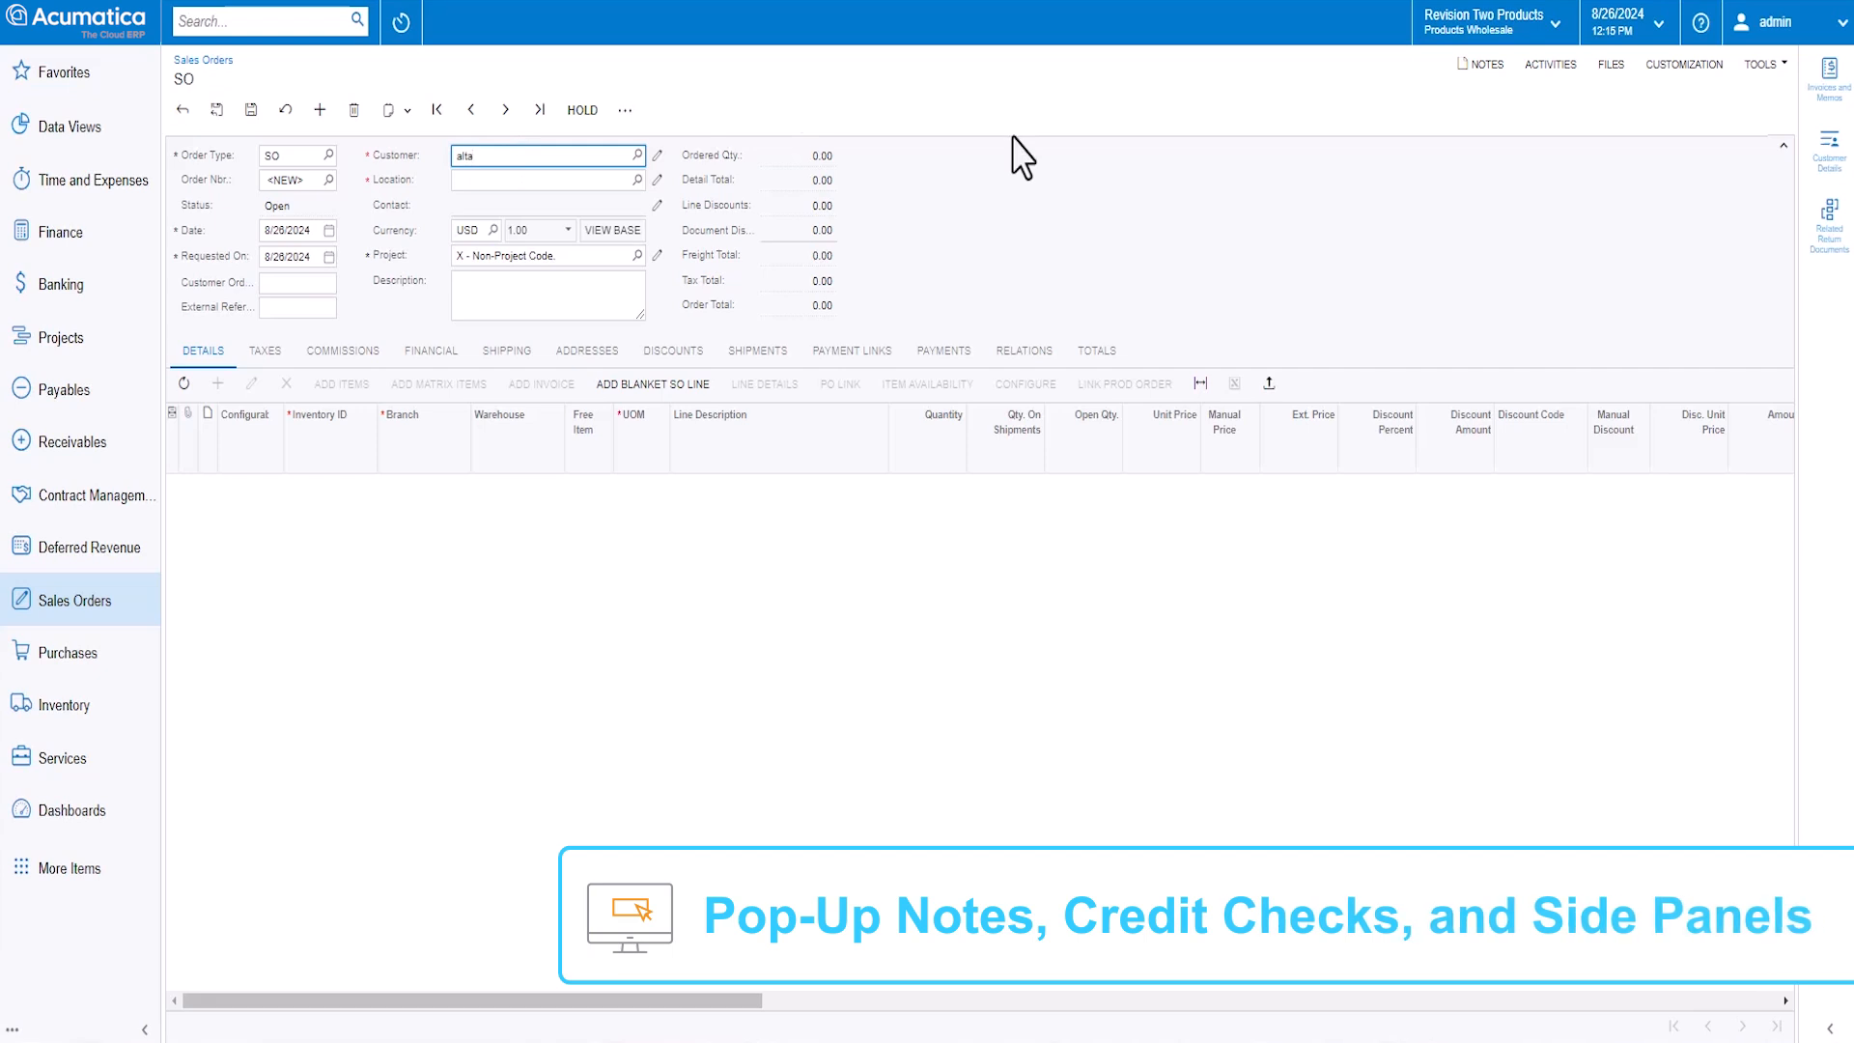
key("Return")
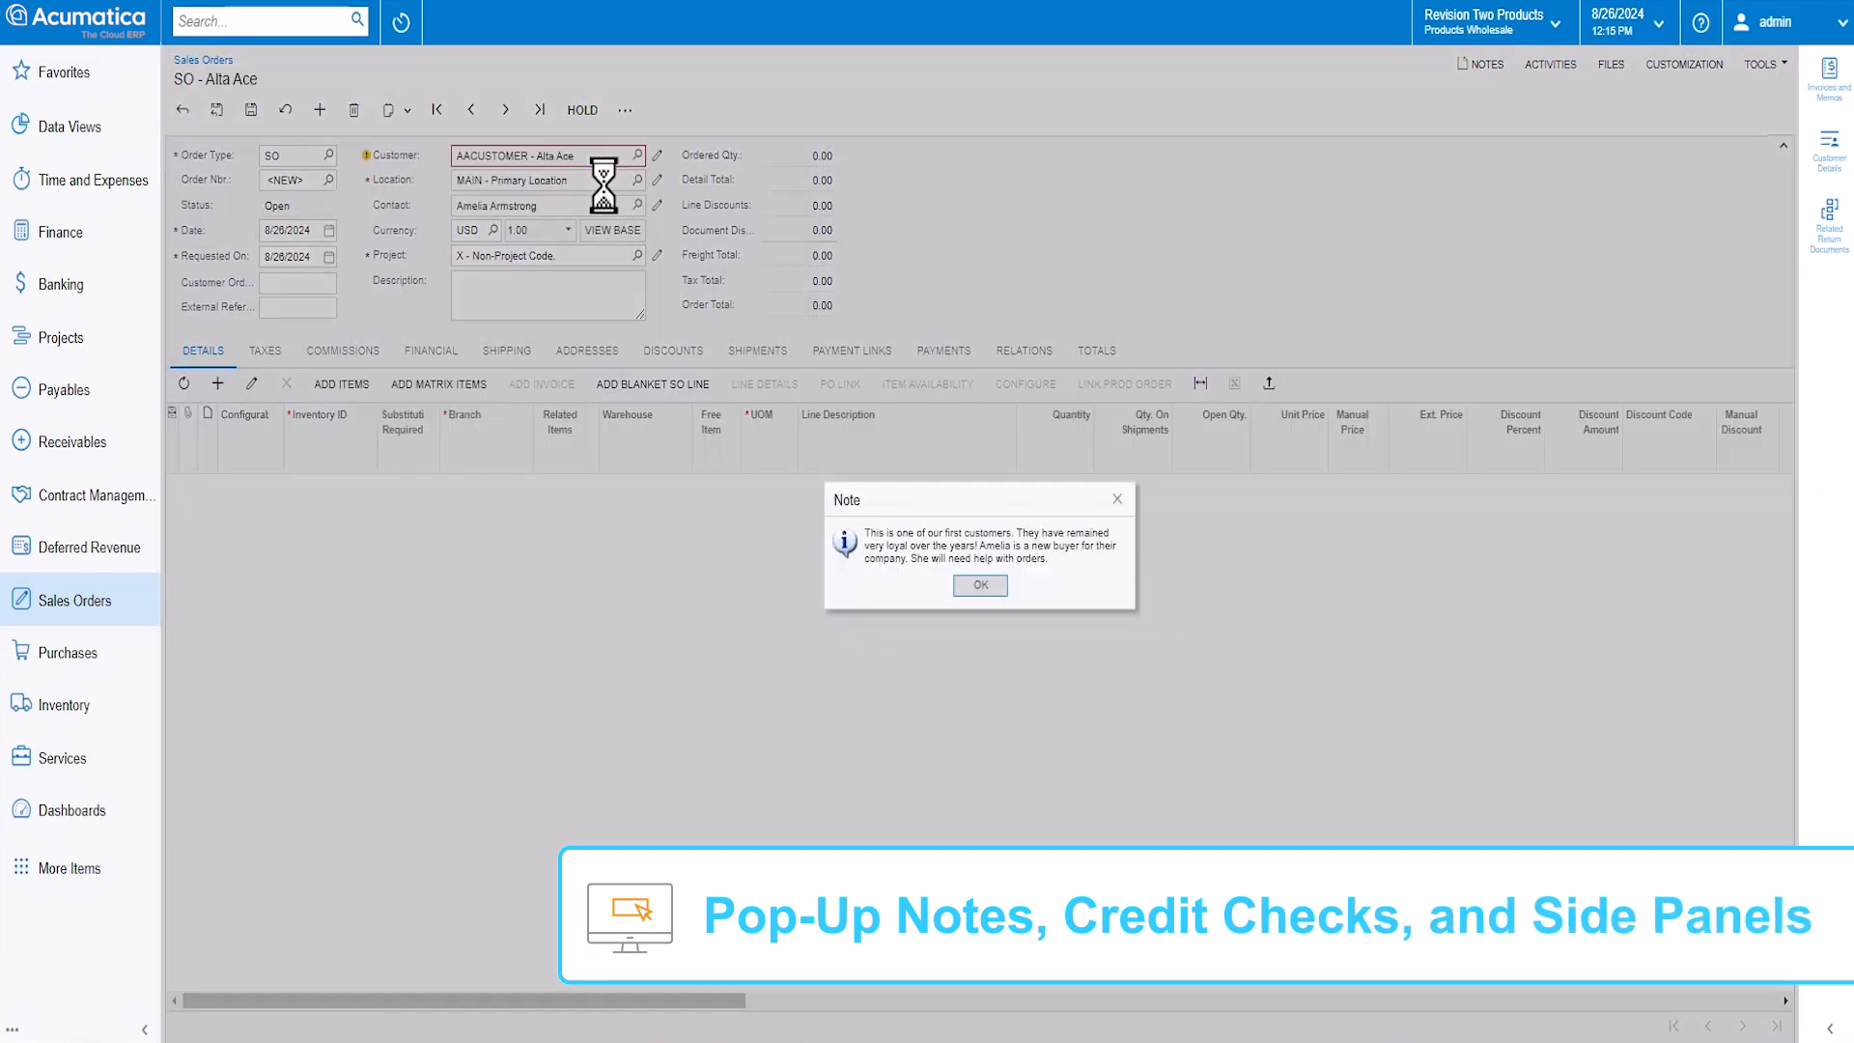
left_click(977, 584)
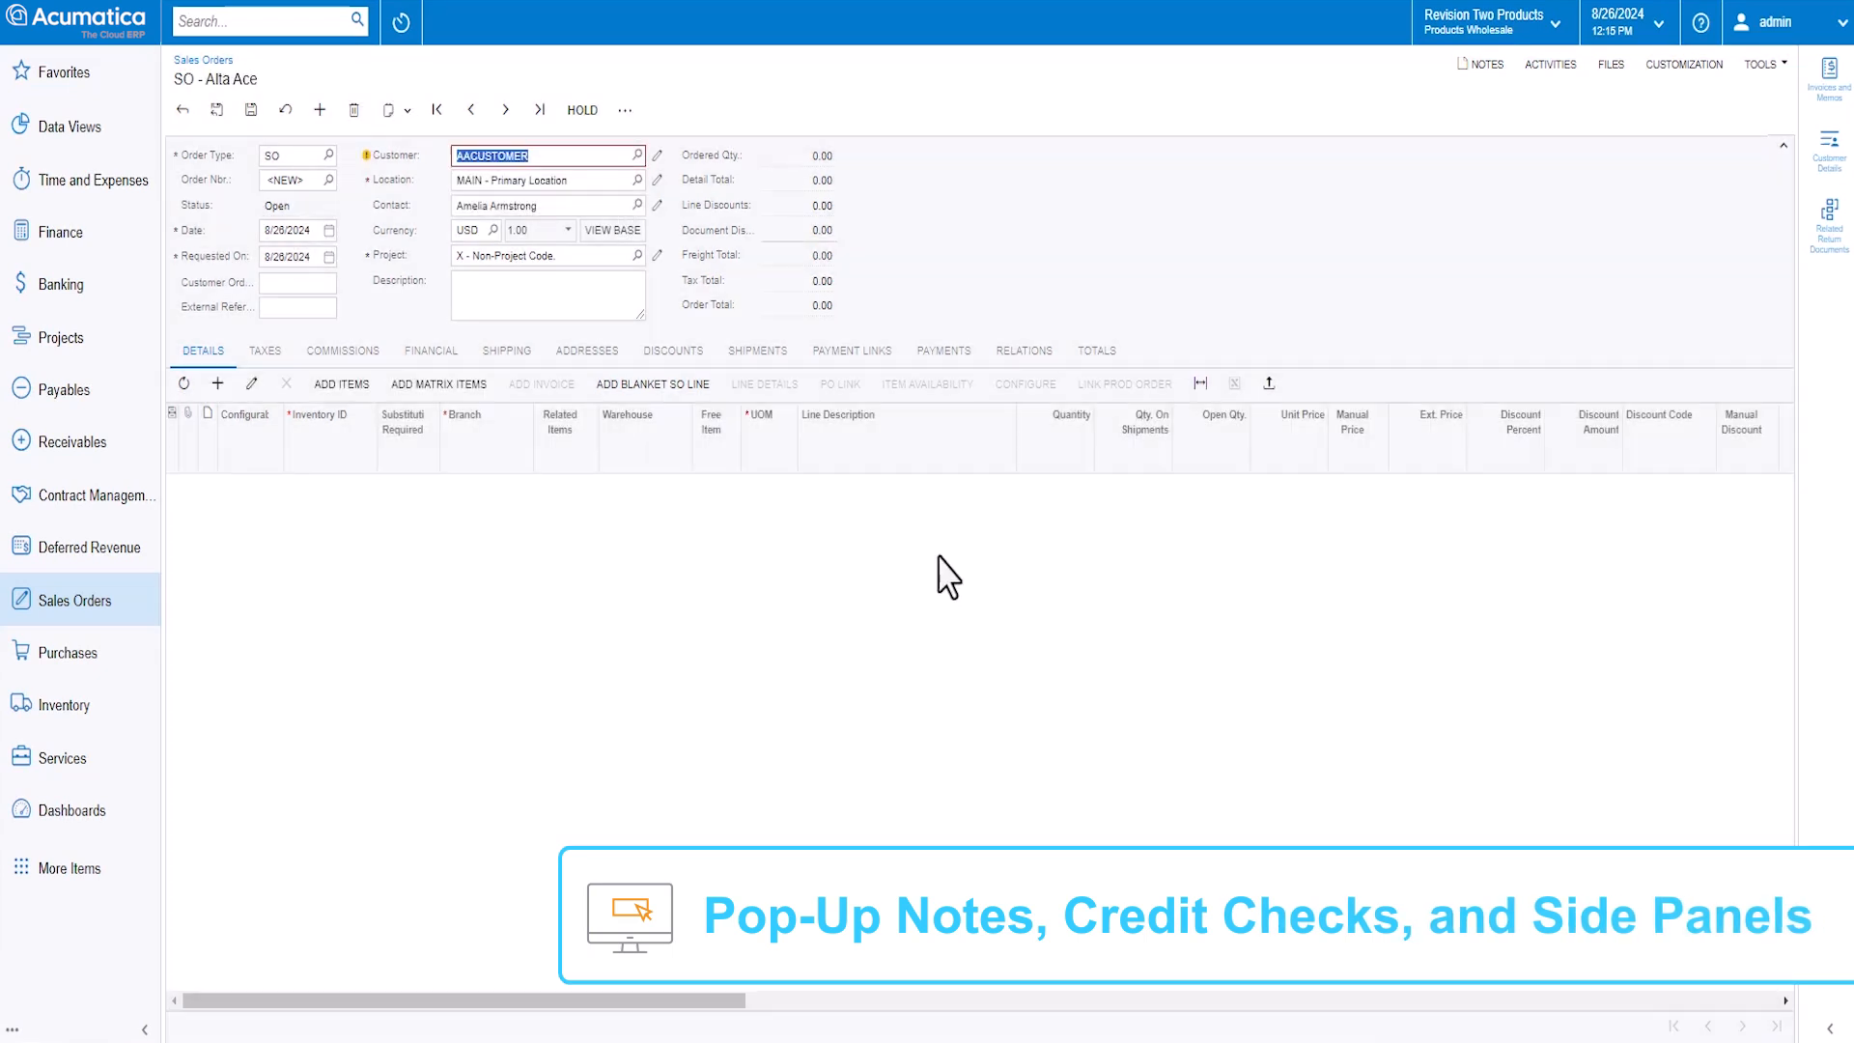
Set Alta Ace's credit limit to 100,000 in the customer's financial settings, and save and close the customer record.
mouse_move(365, 154)
left_click(657, 154)
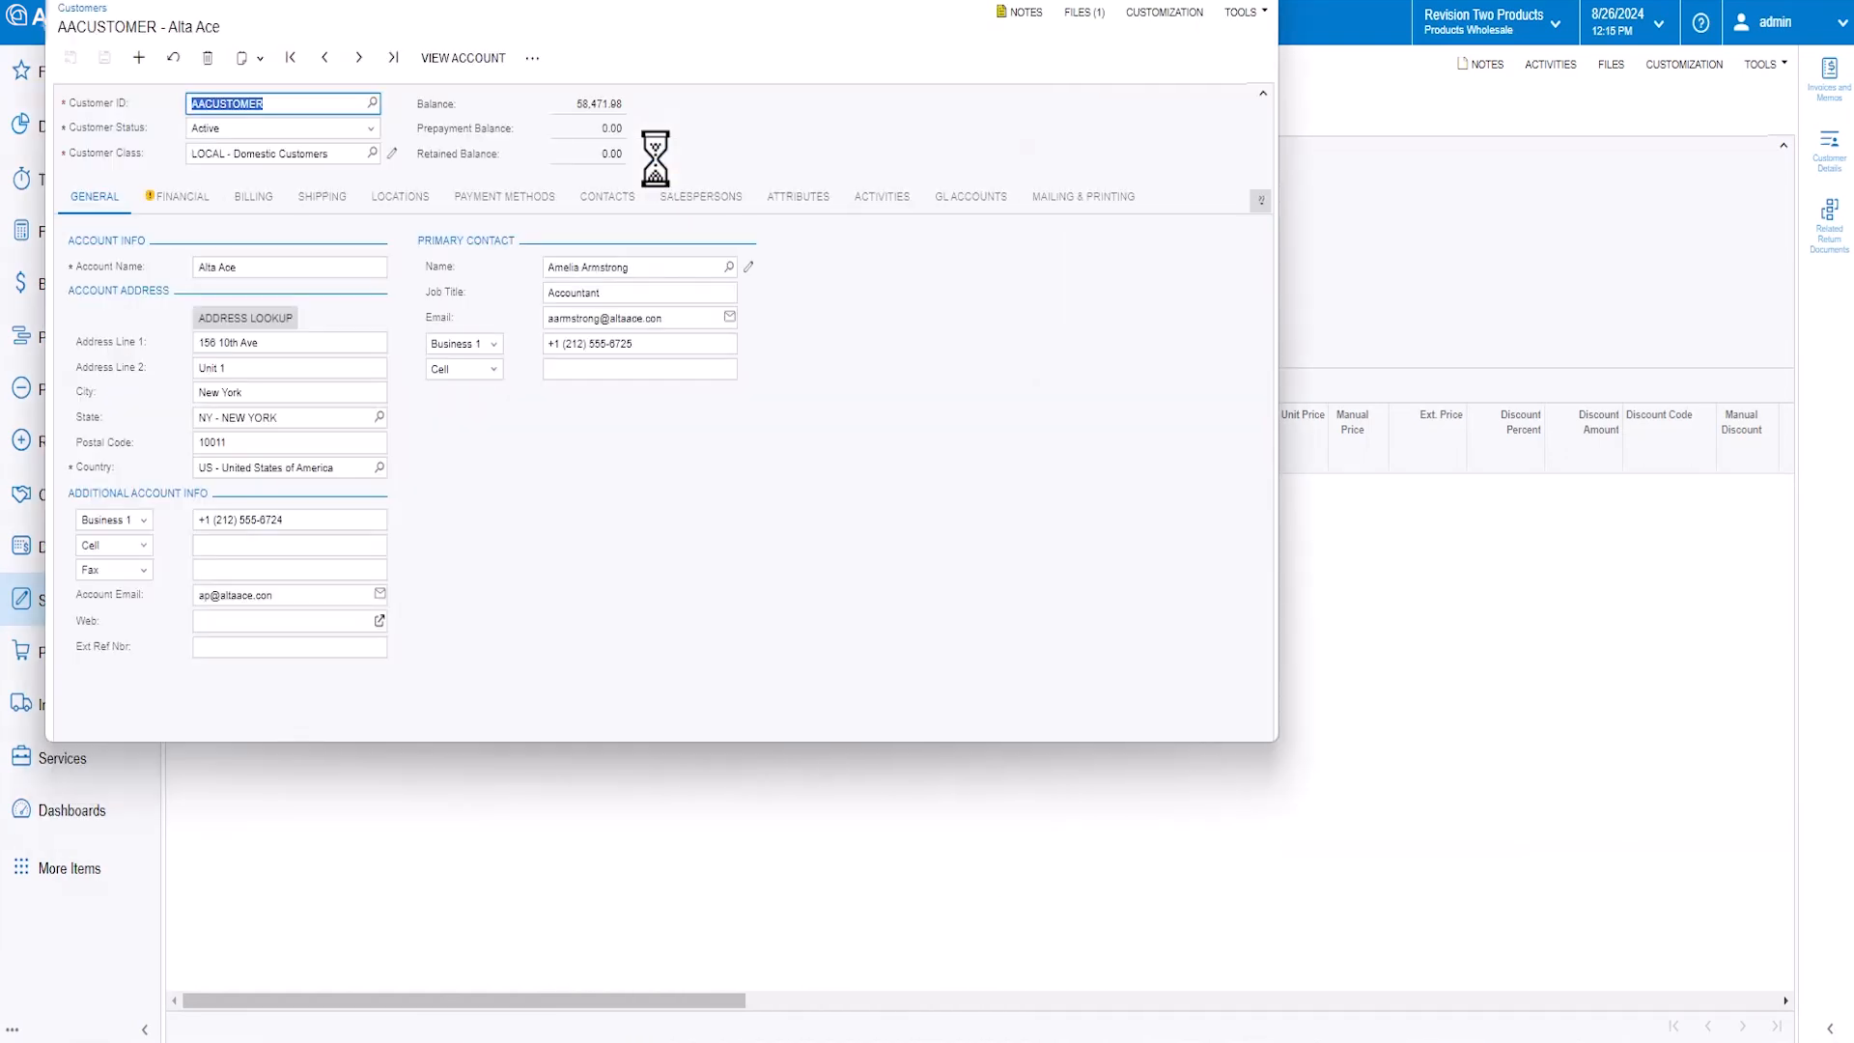
left_click(162, 197)
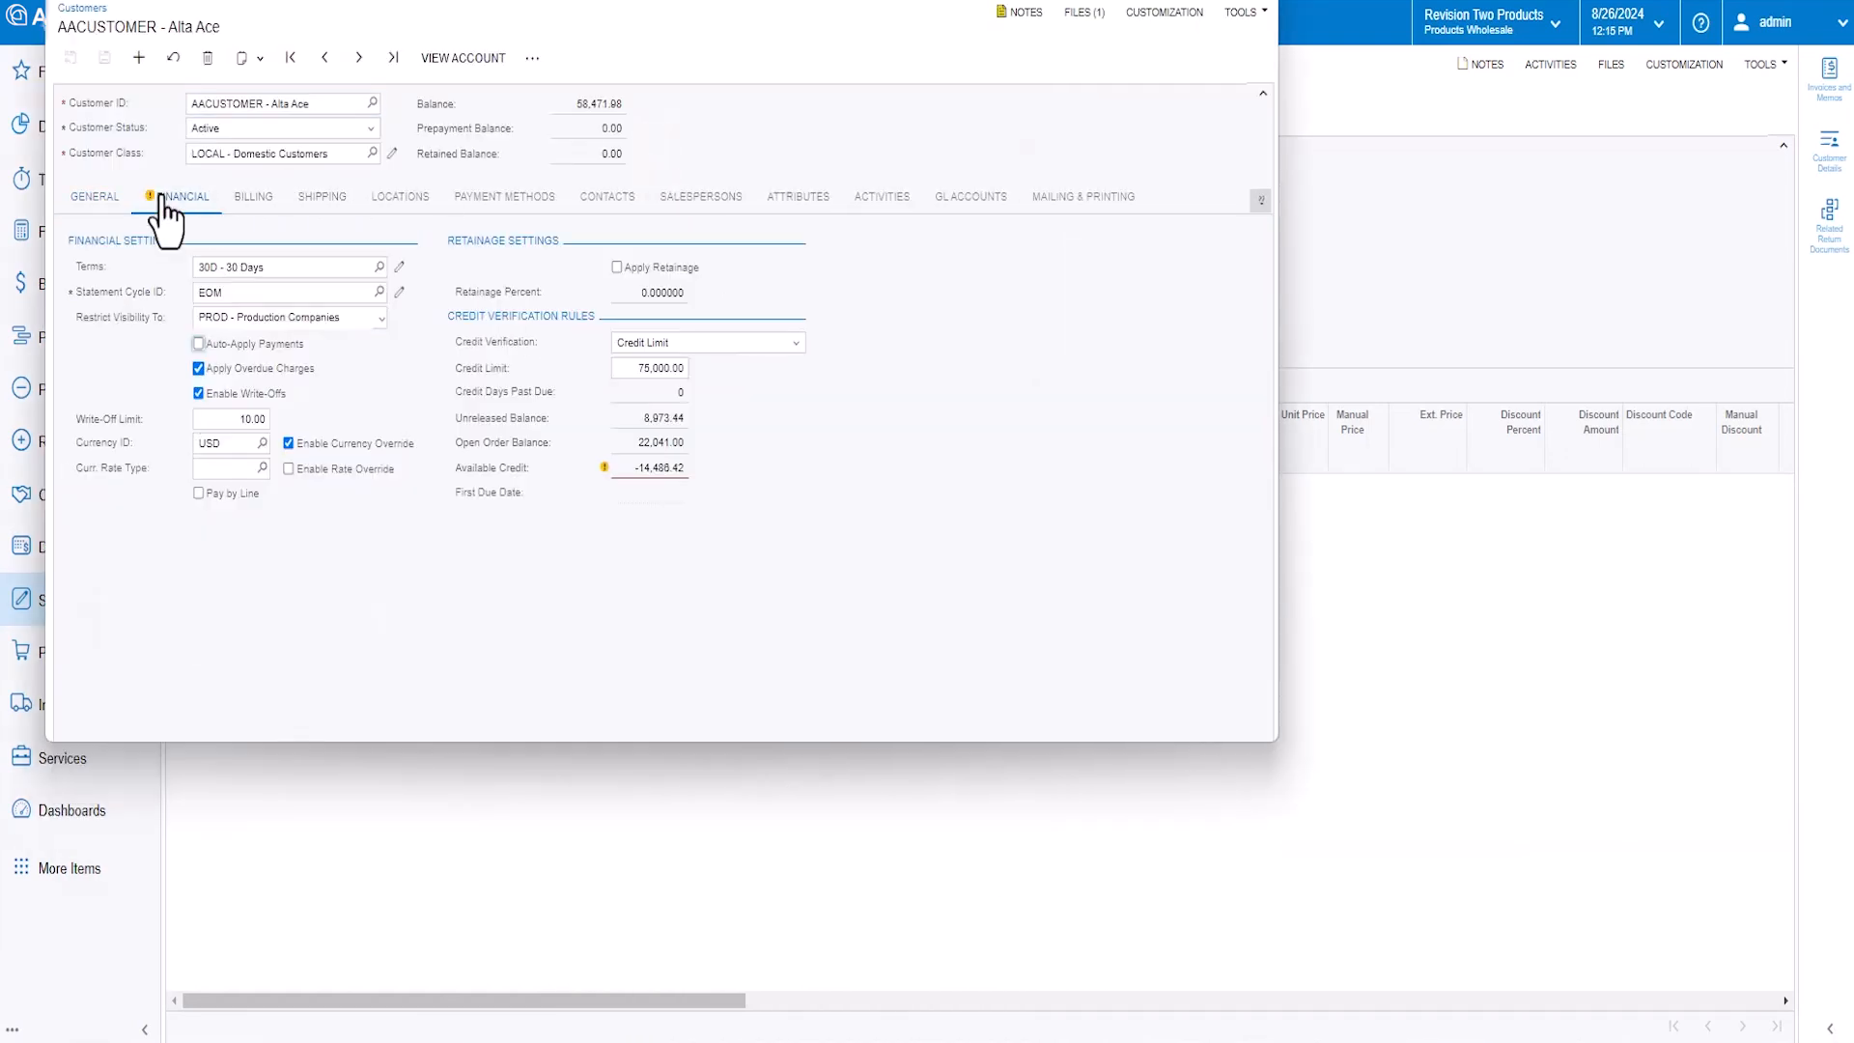
left_click(627, 367)
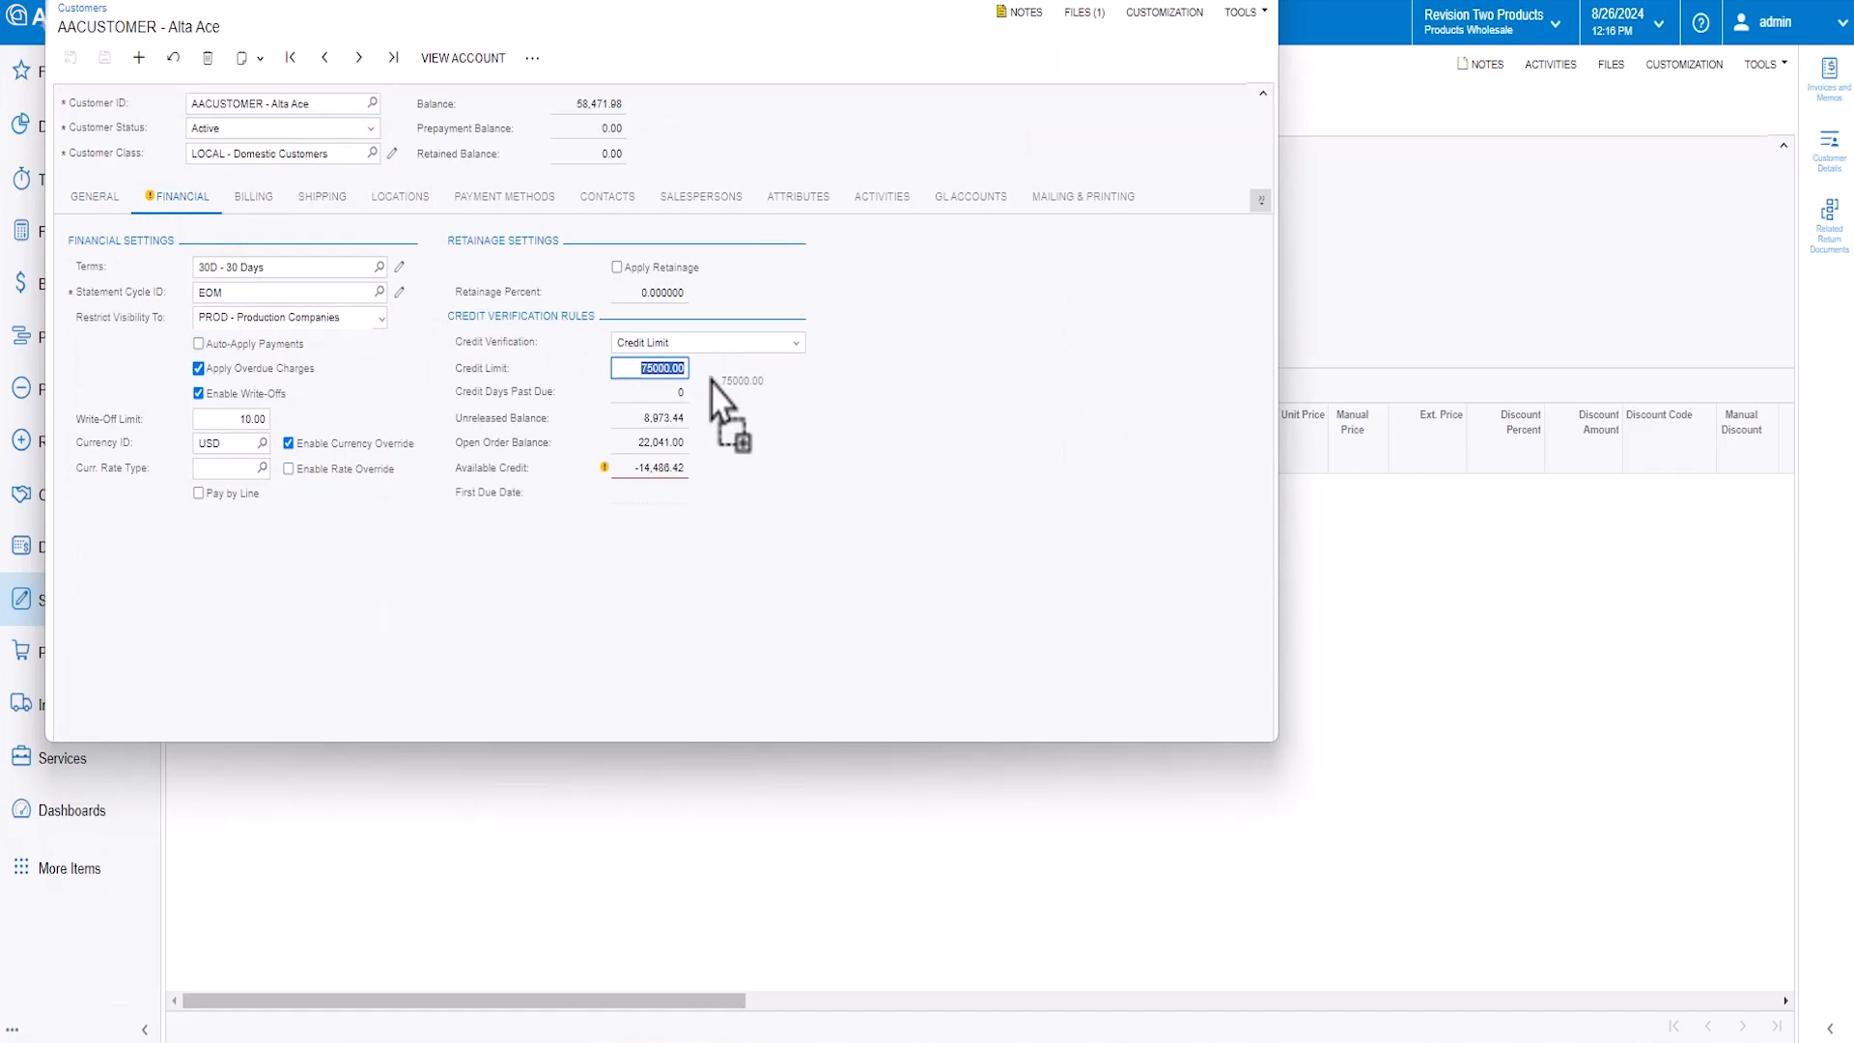
type("100000")
key("Tab")
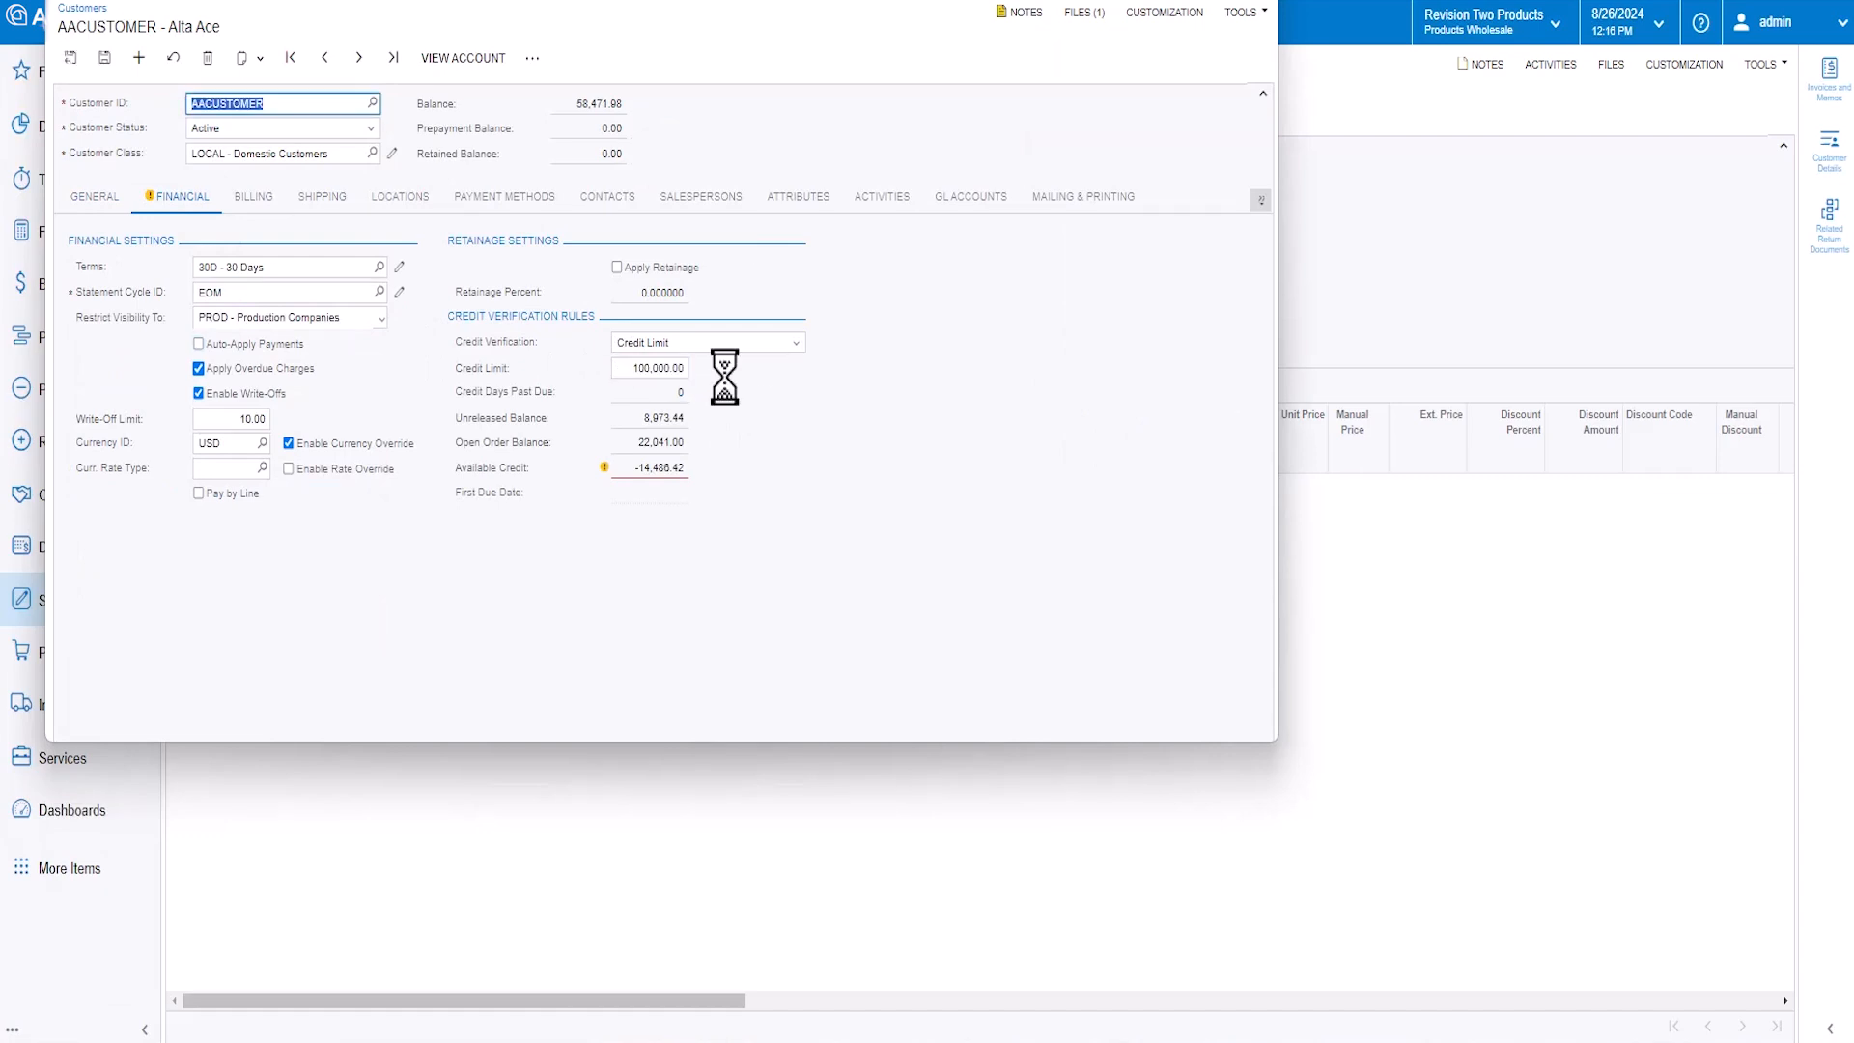
left_click(64, 58)
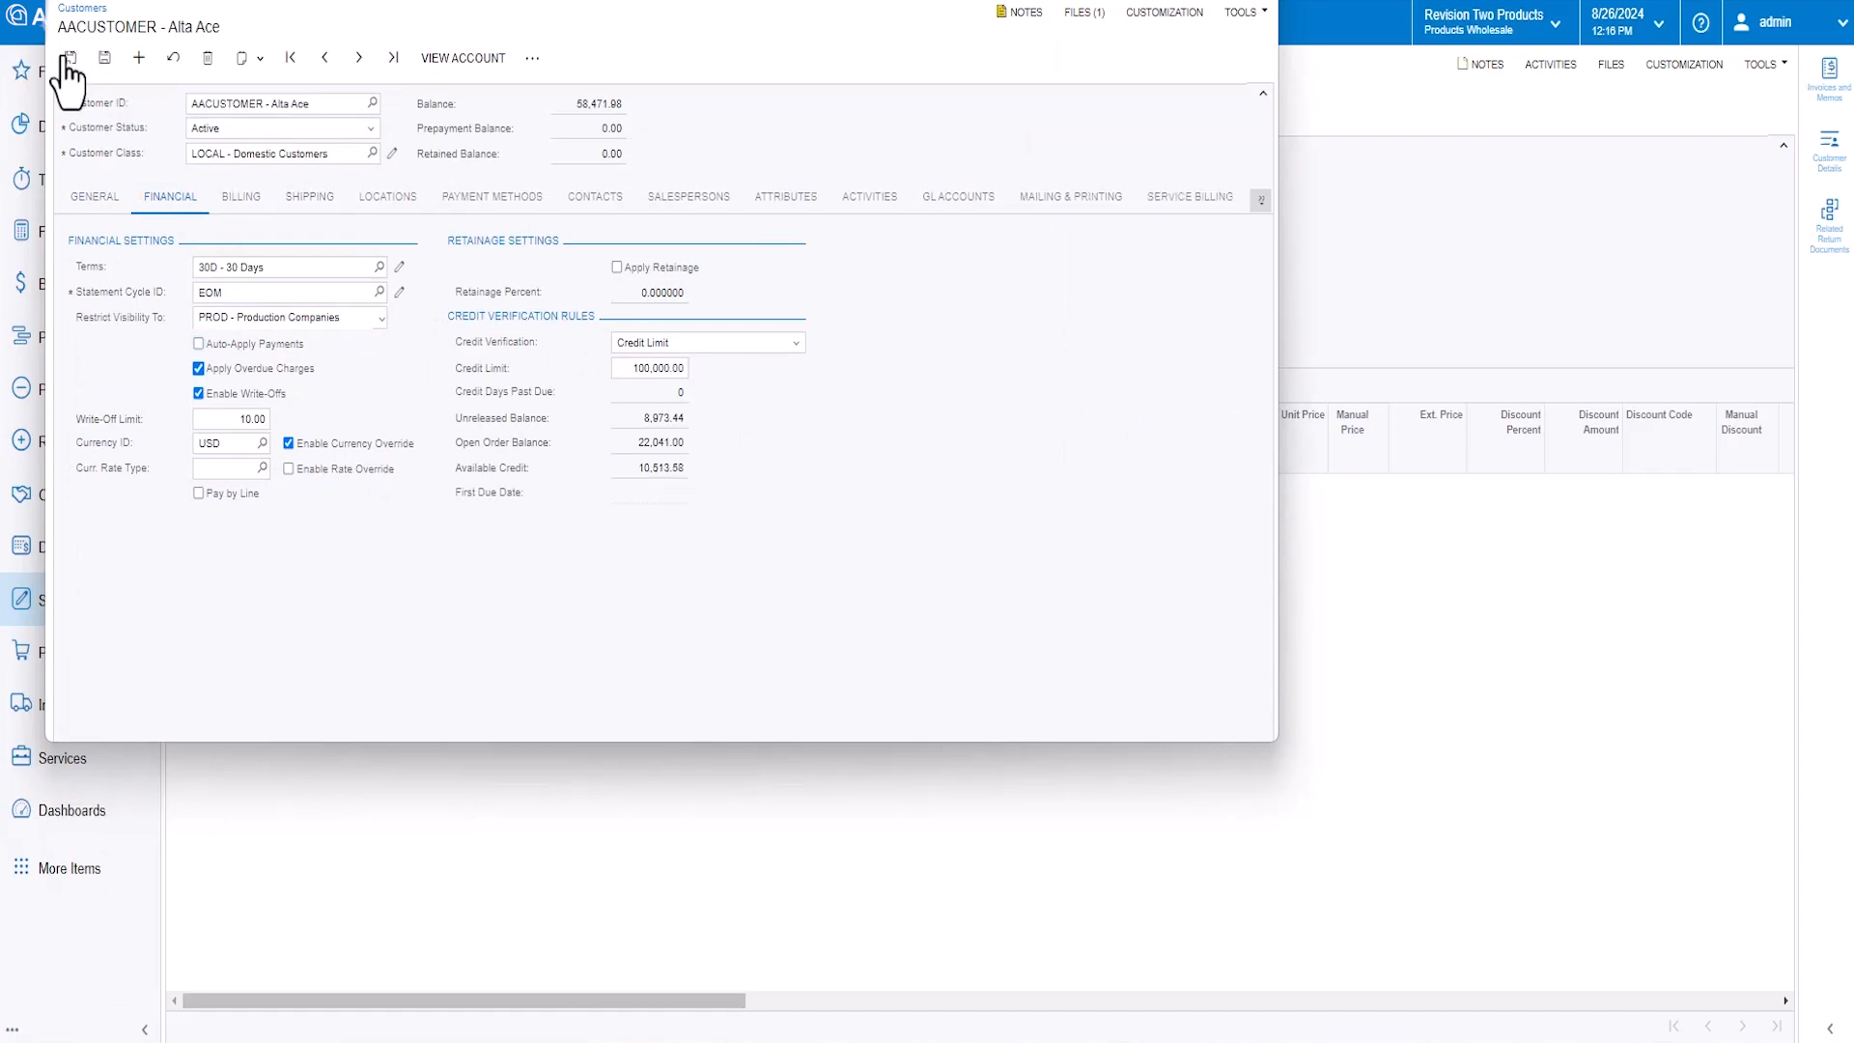
Review the order's invoices and memos, customer details and related return documents beside the sales order.
left_click(1830, 85)
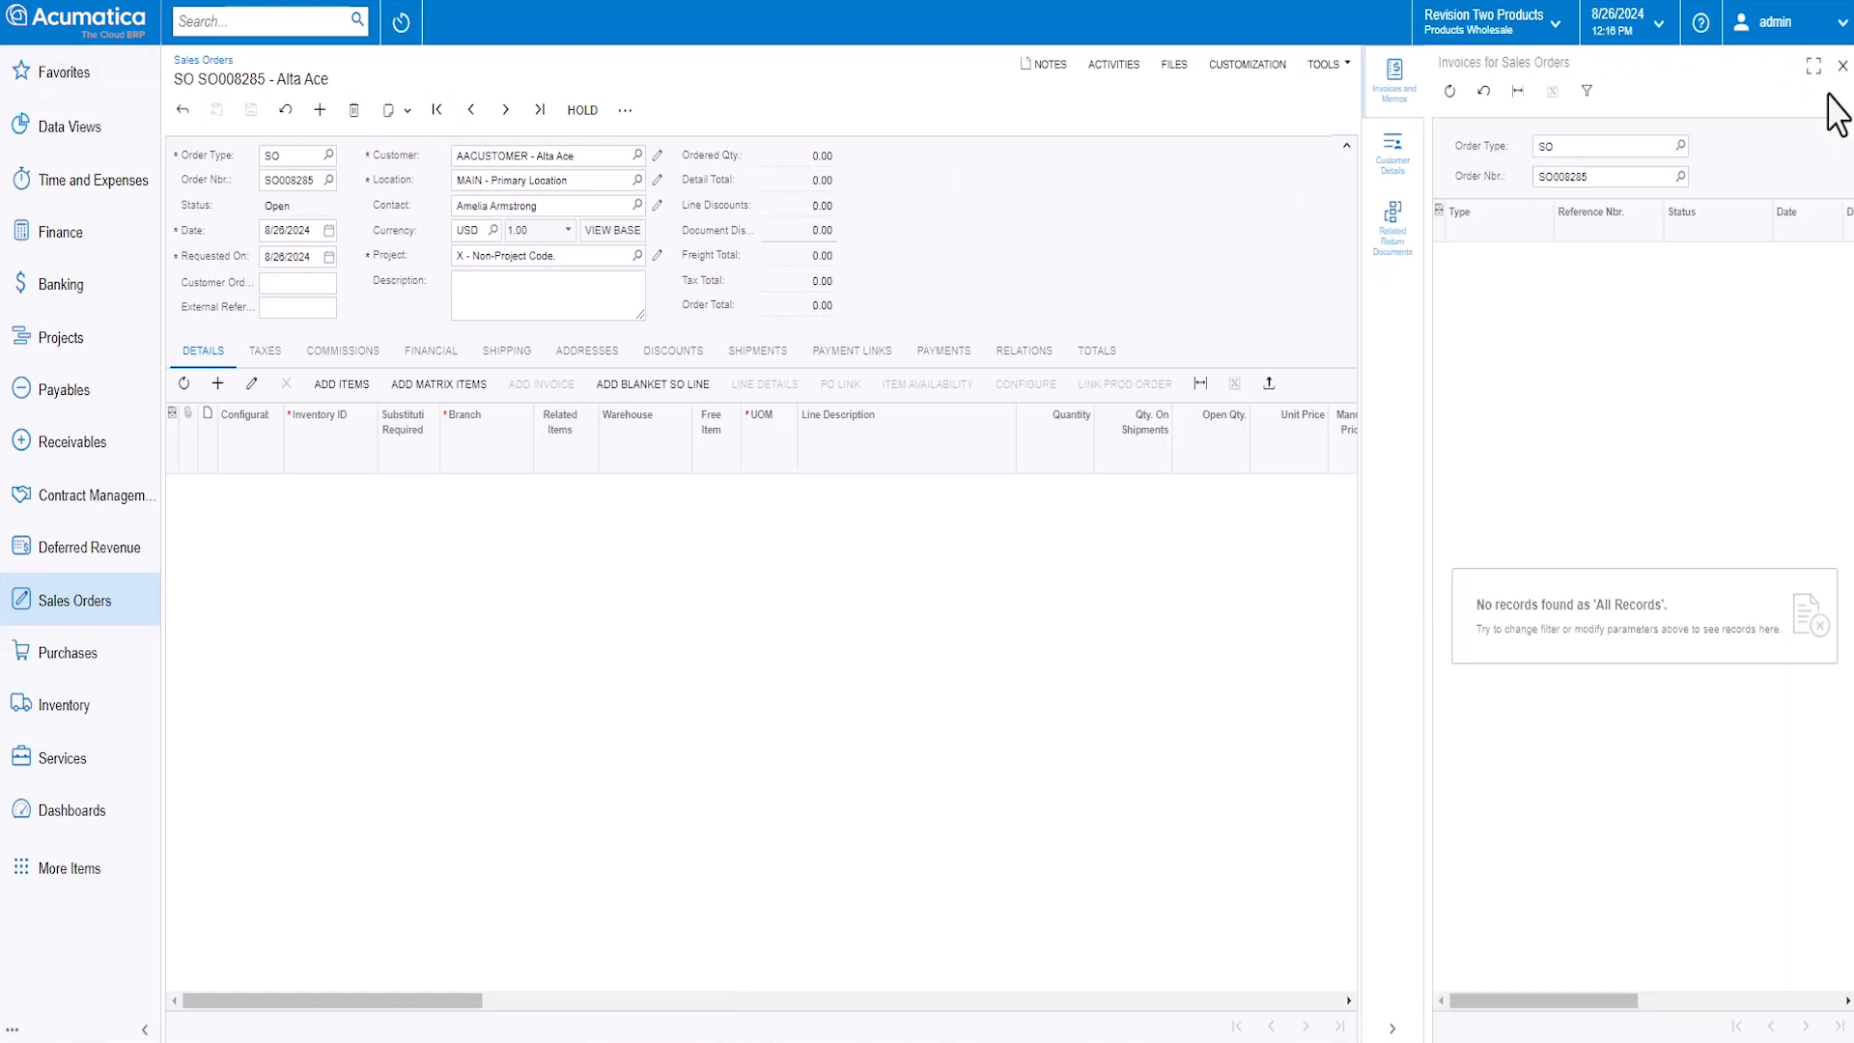
left_click(1396, 166)
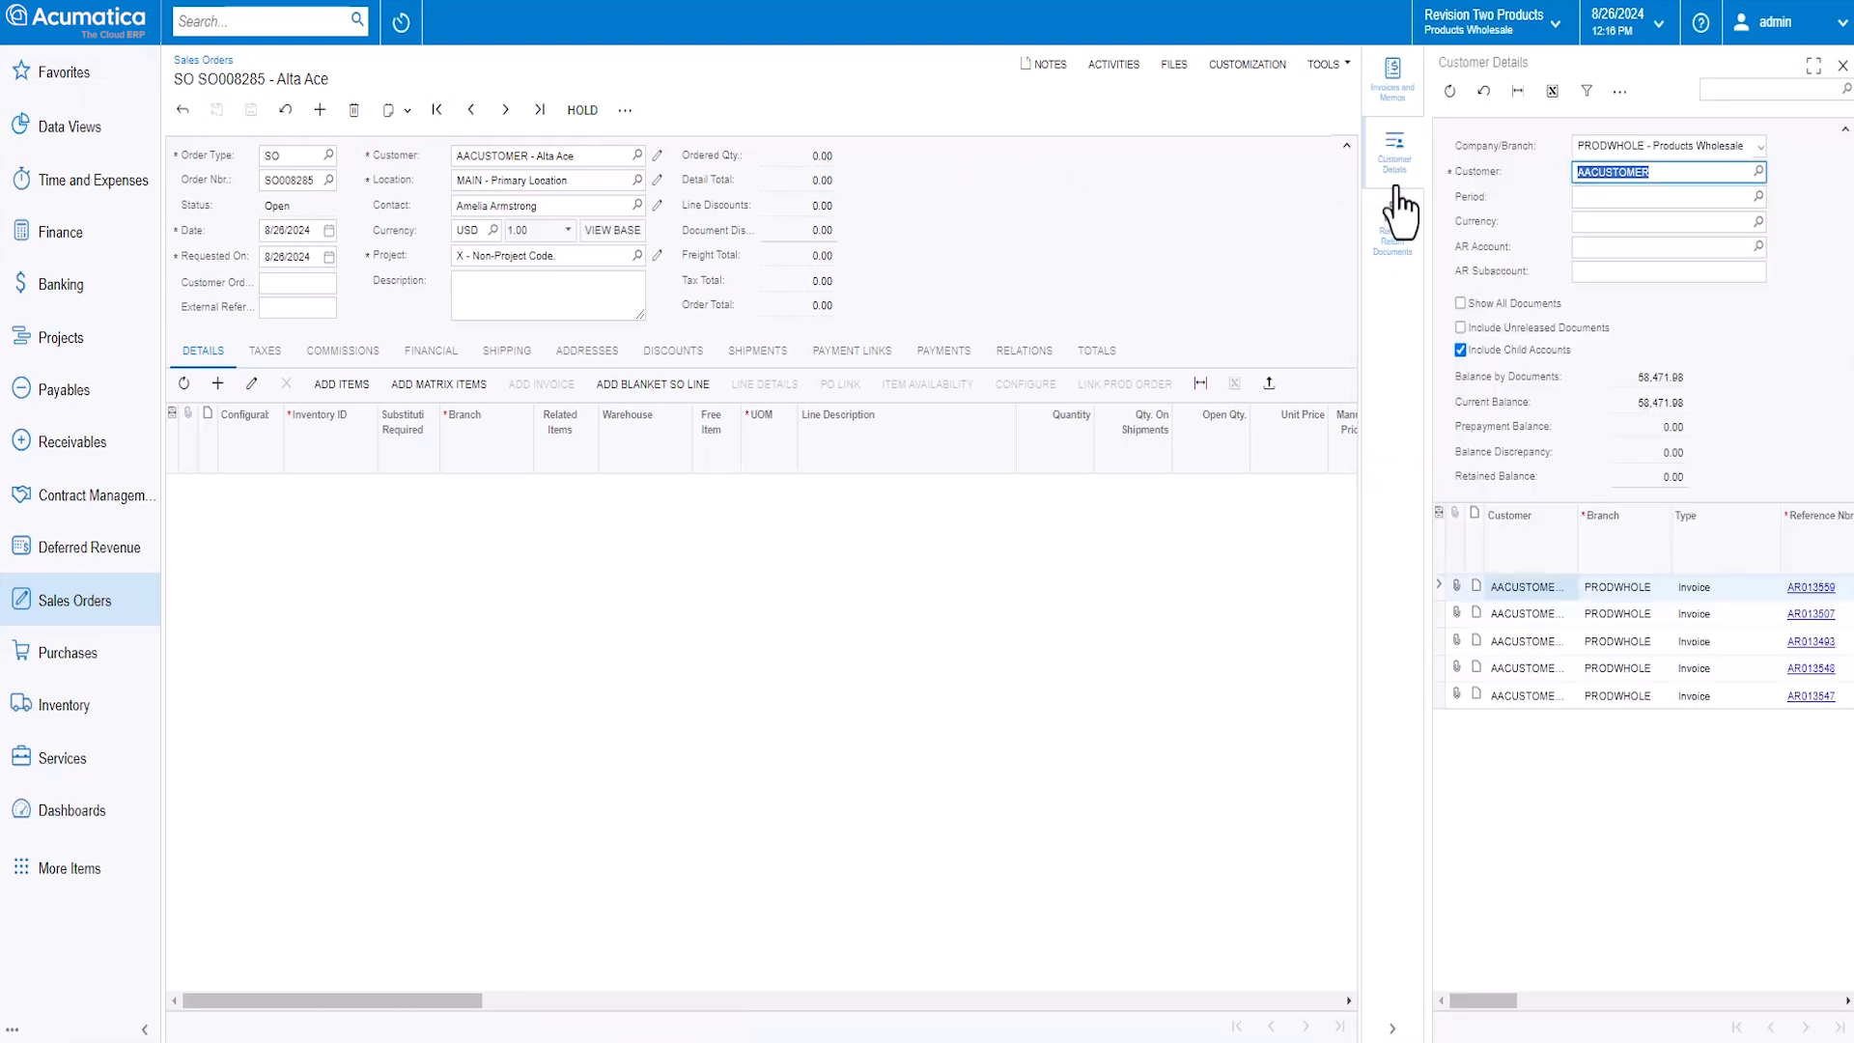
left_click(1394, 230)
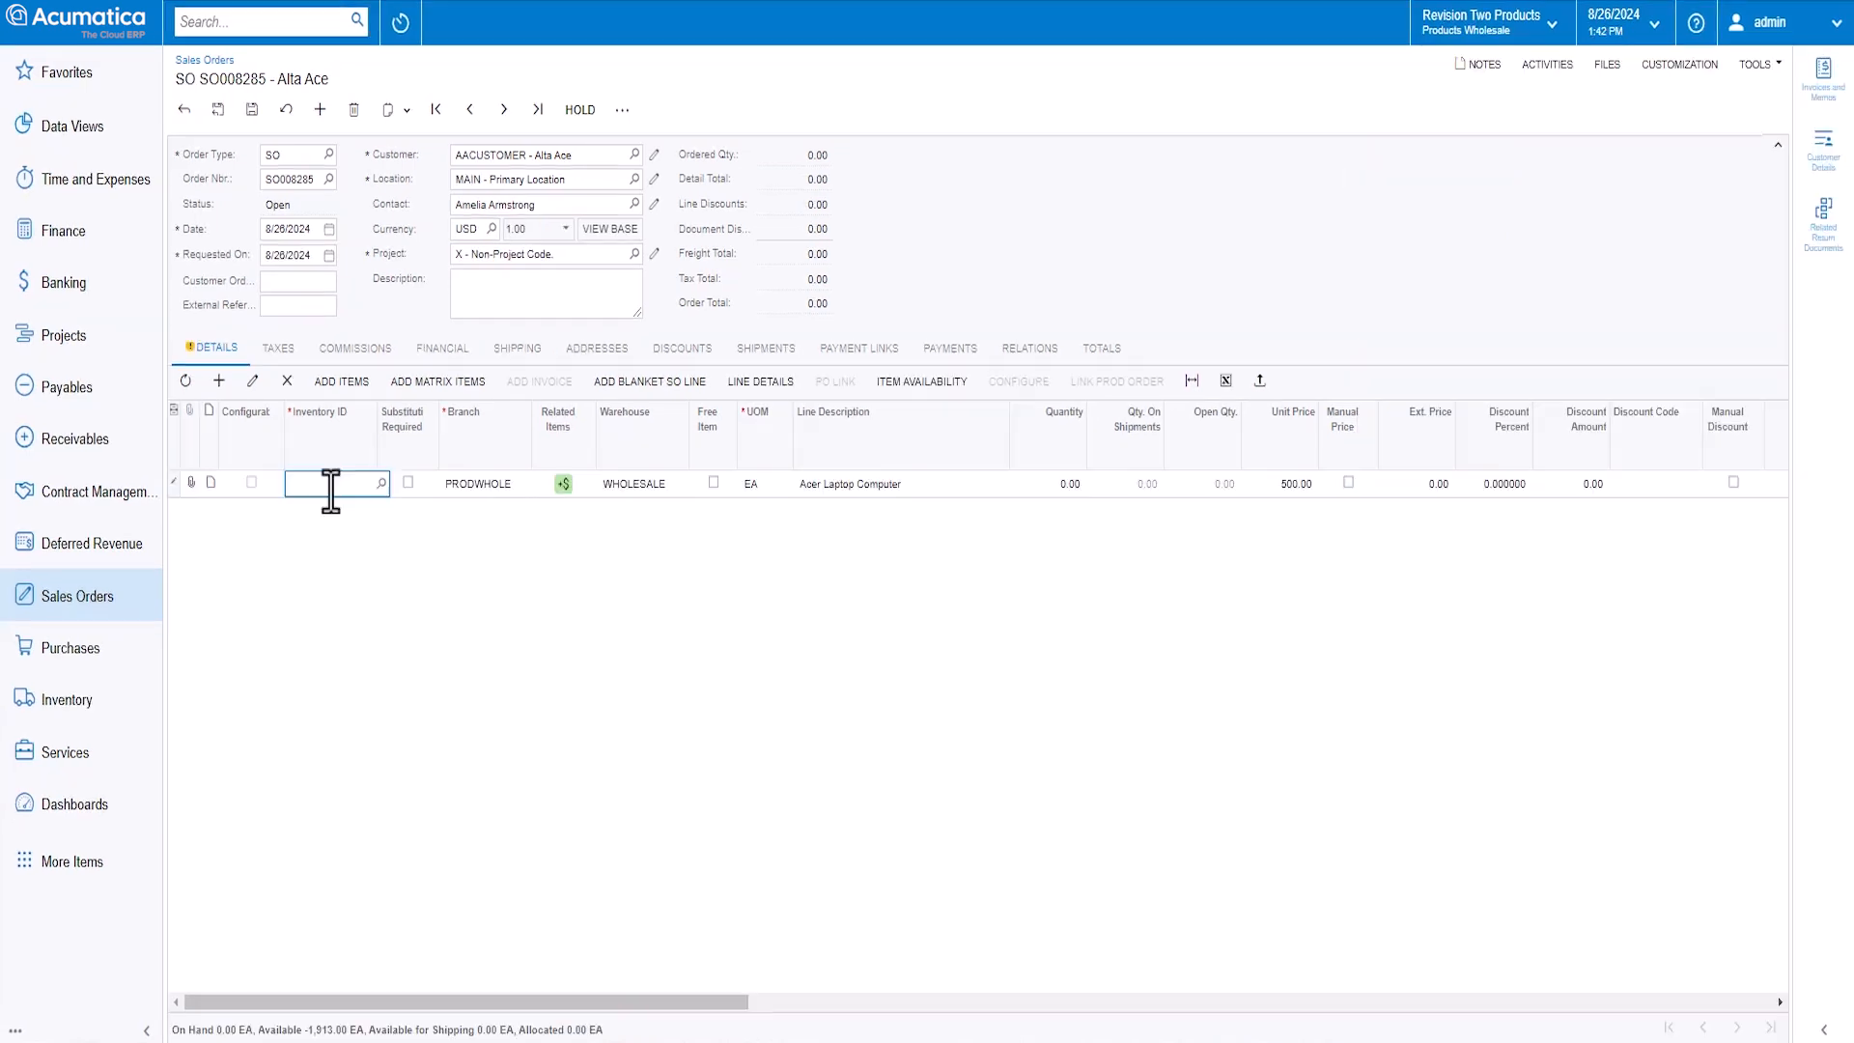
Look up laptop items and choose the Acer Laptop Computer, AACOMPUT01, for the order line.
type("laptop")
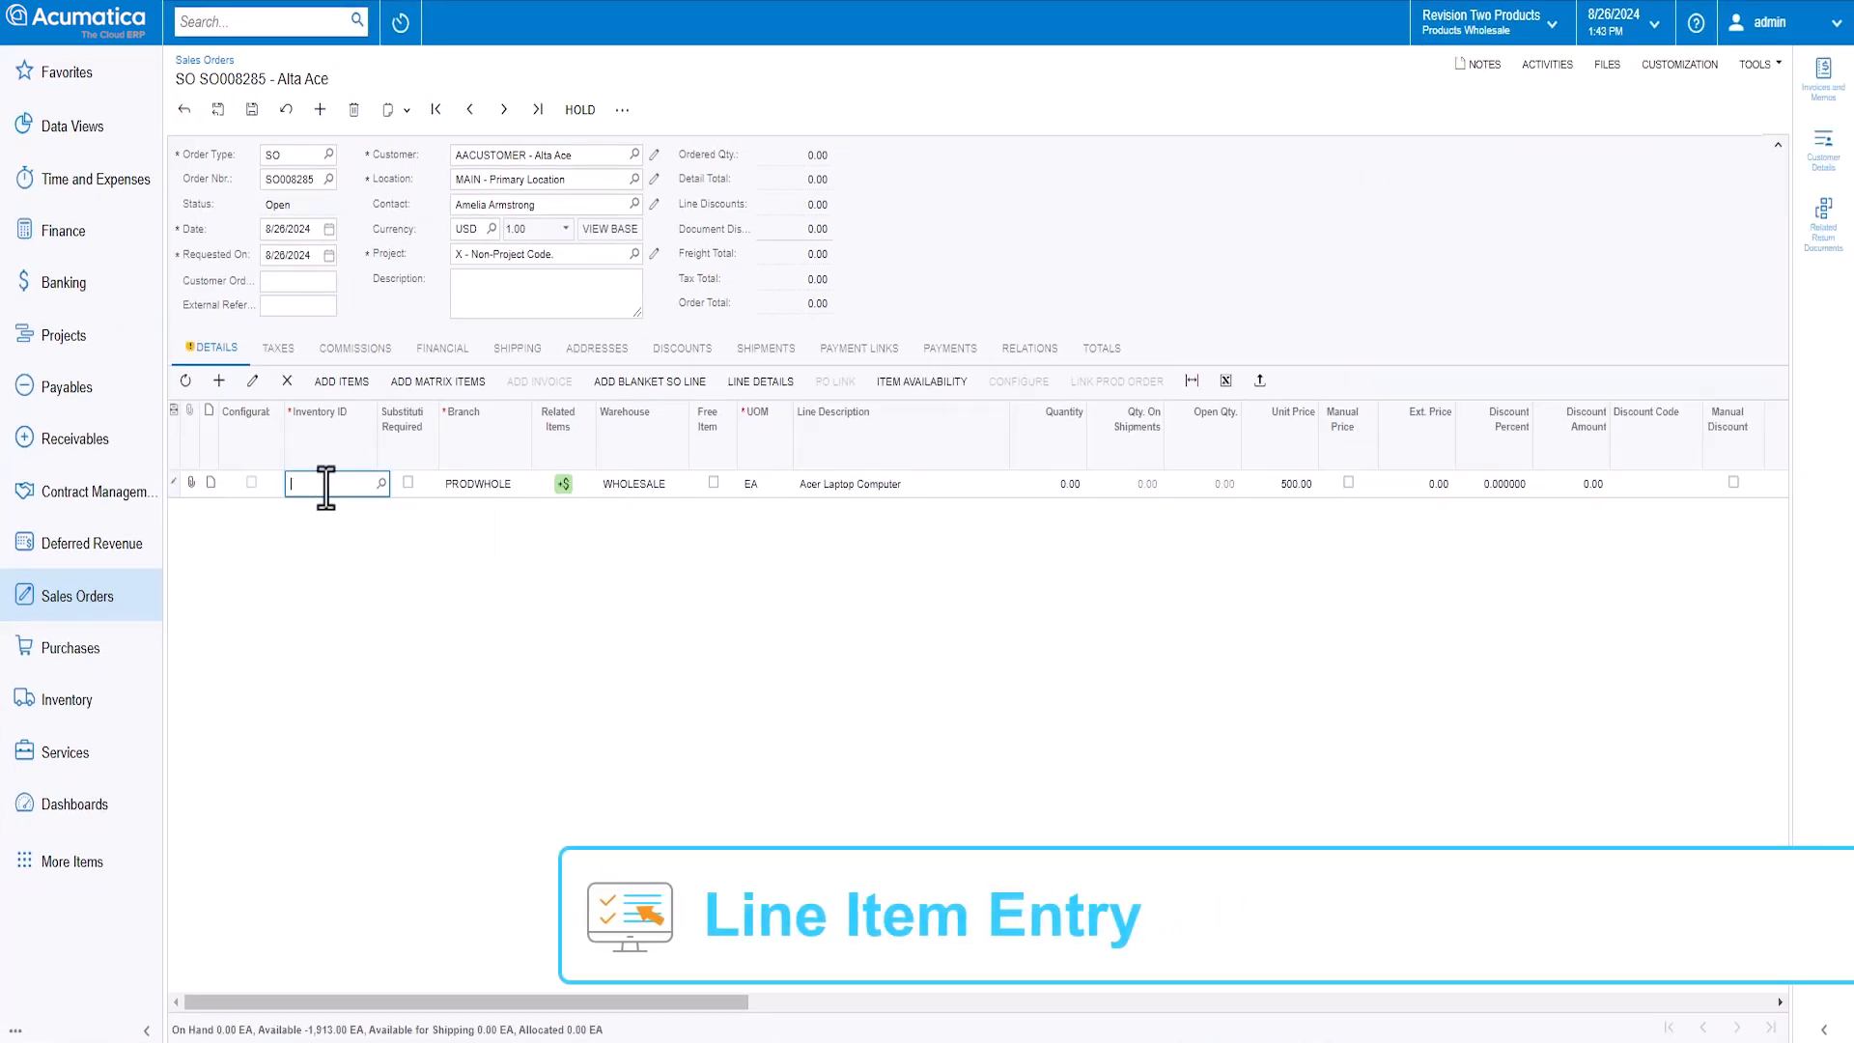
left_click(382, 483)
double_click(518, 686)
Examine the related items offered for the Acer laptop line.
left_click(562, 485)
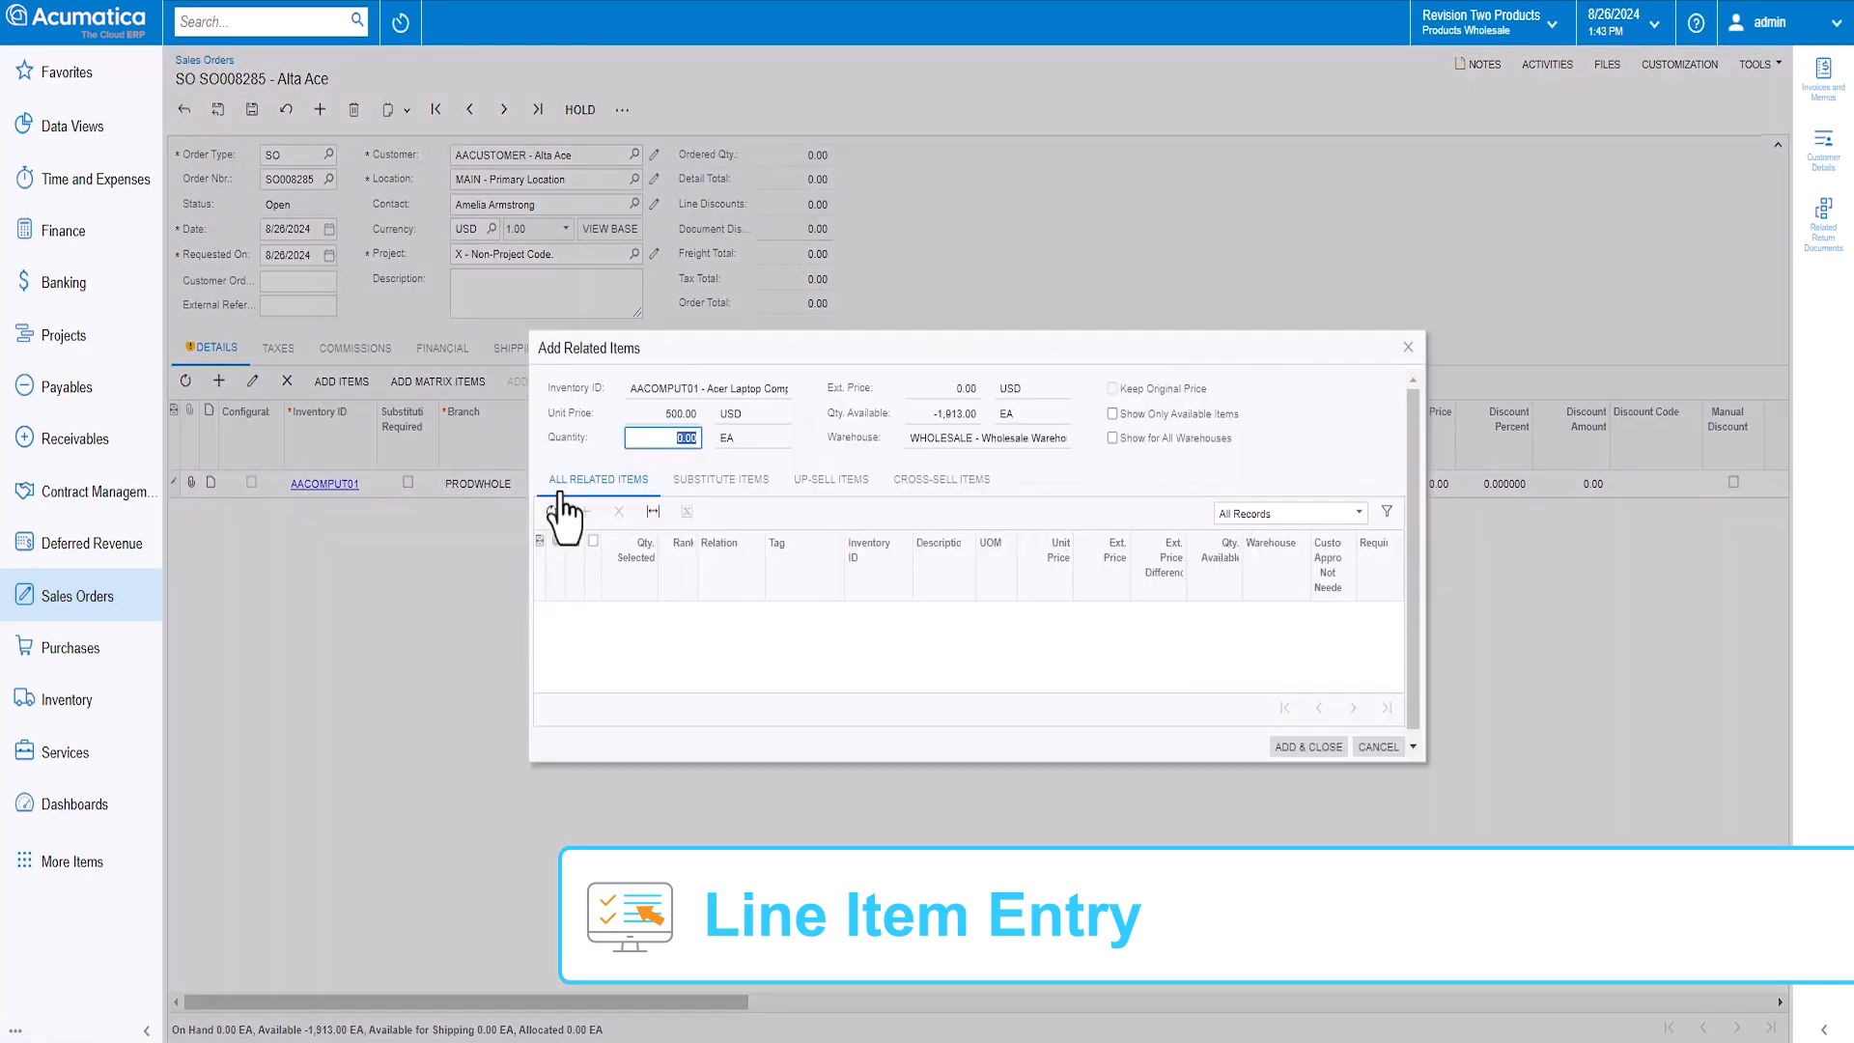
left_click(734, 618)
left_click(731, 669)
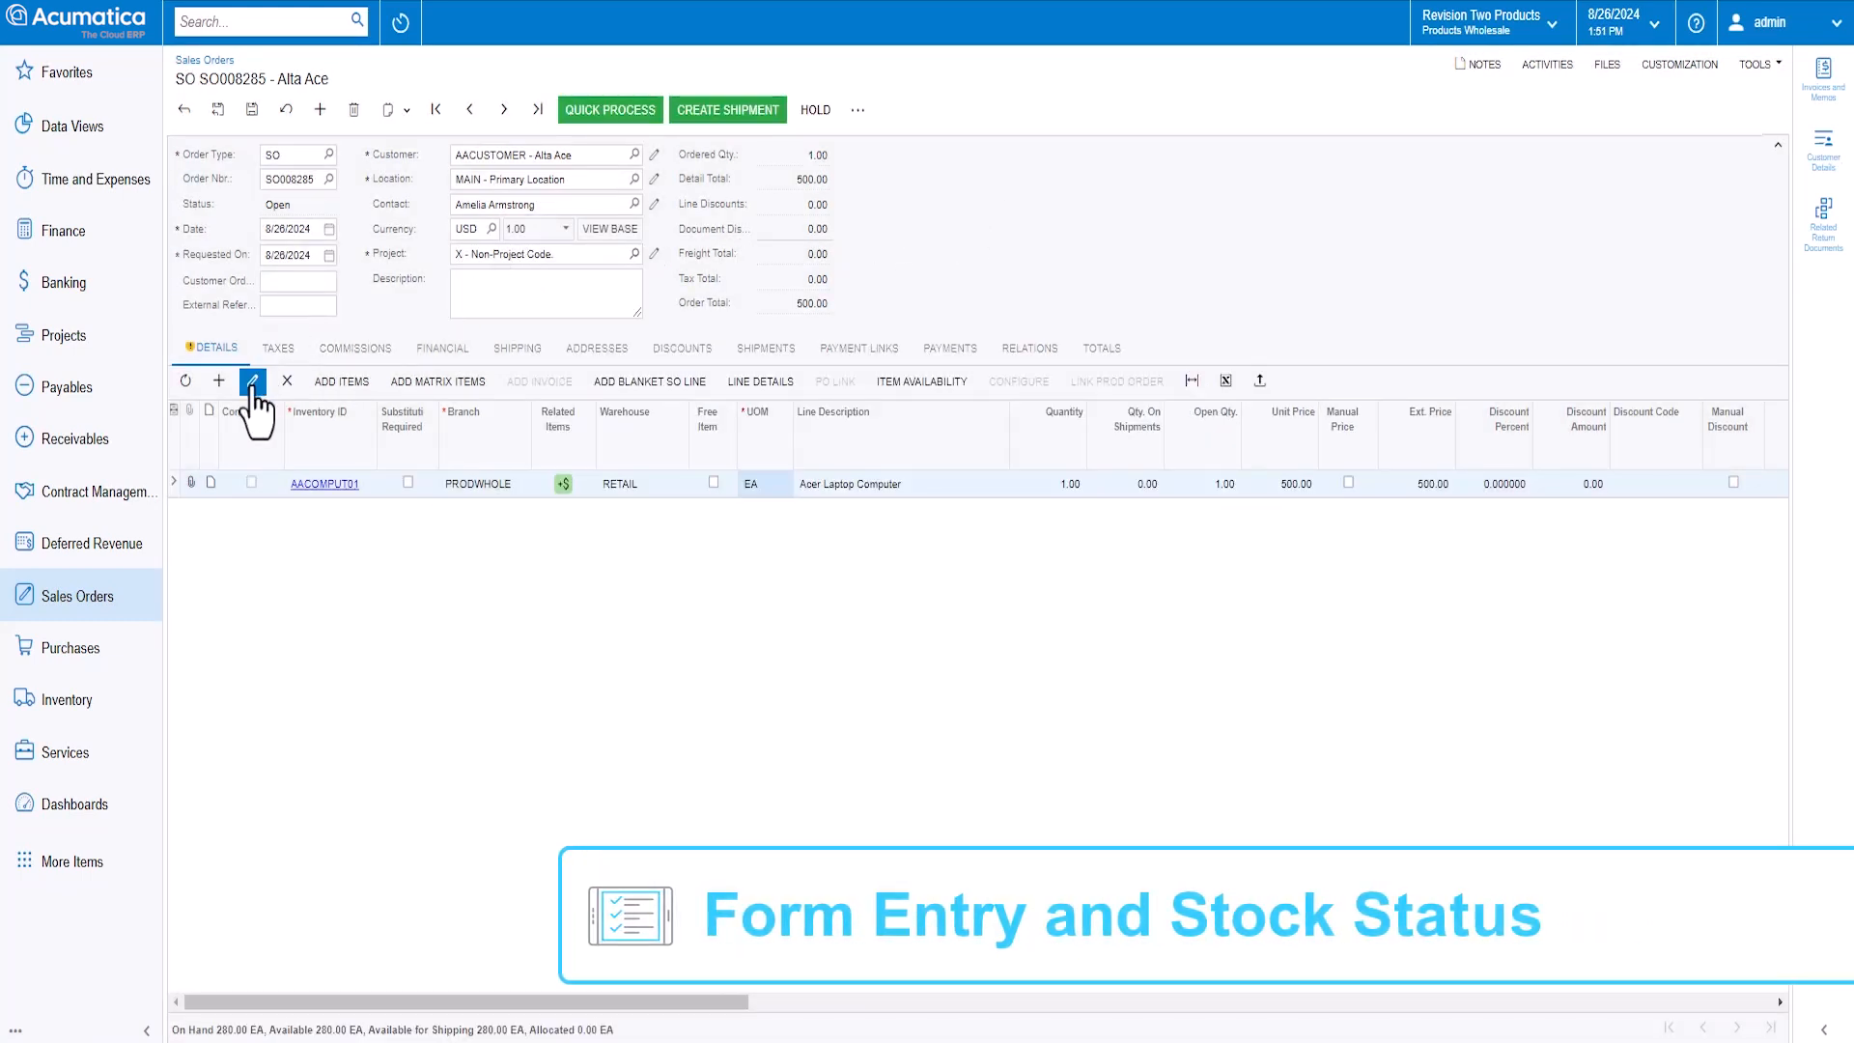
View the laptop line's details as a form and return to the line grid.
left_click(252, 383)
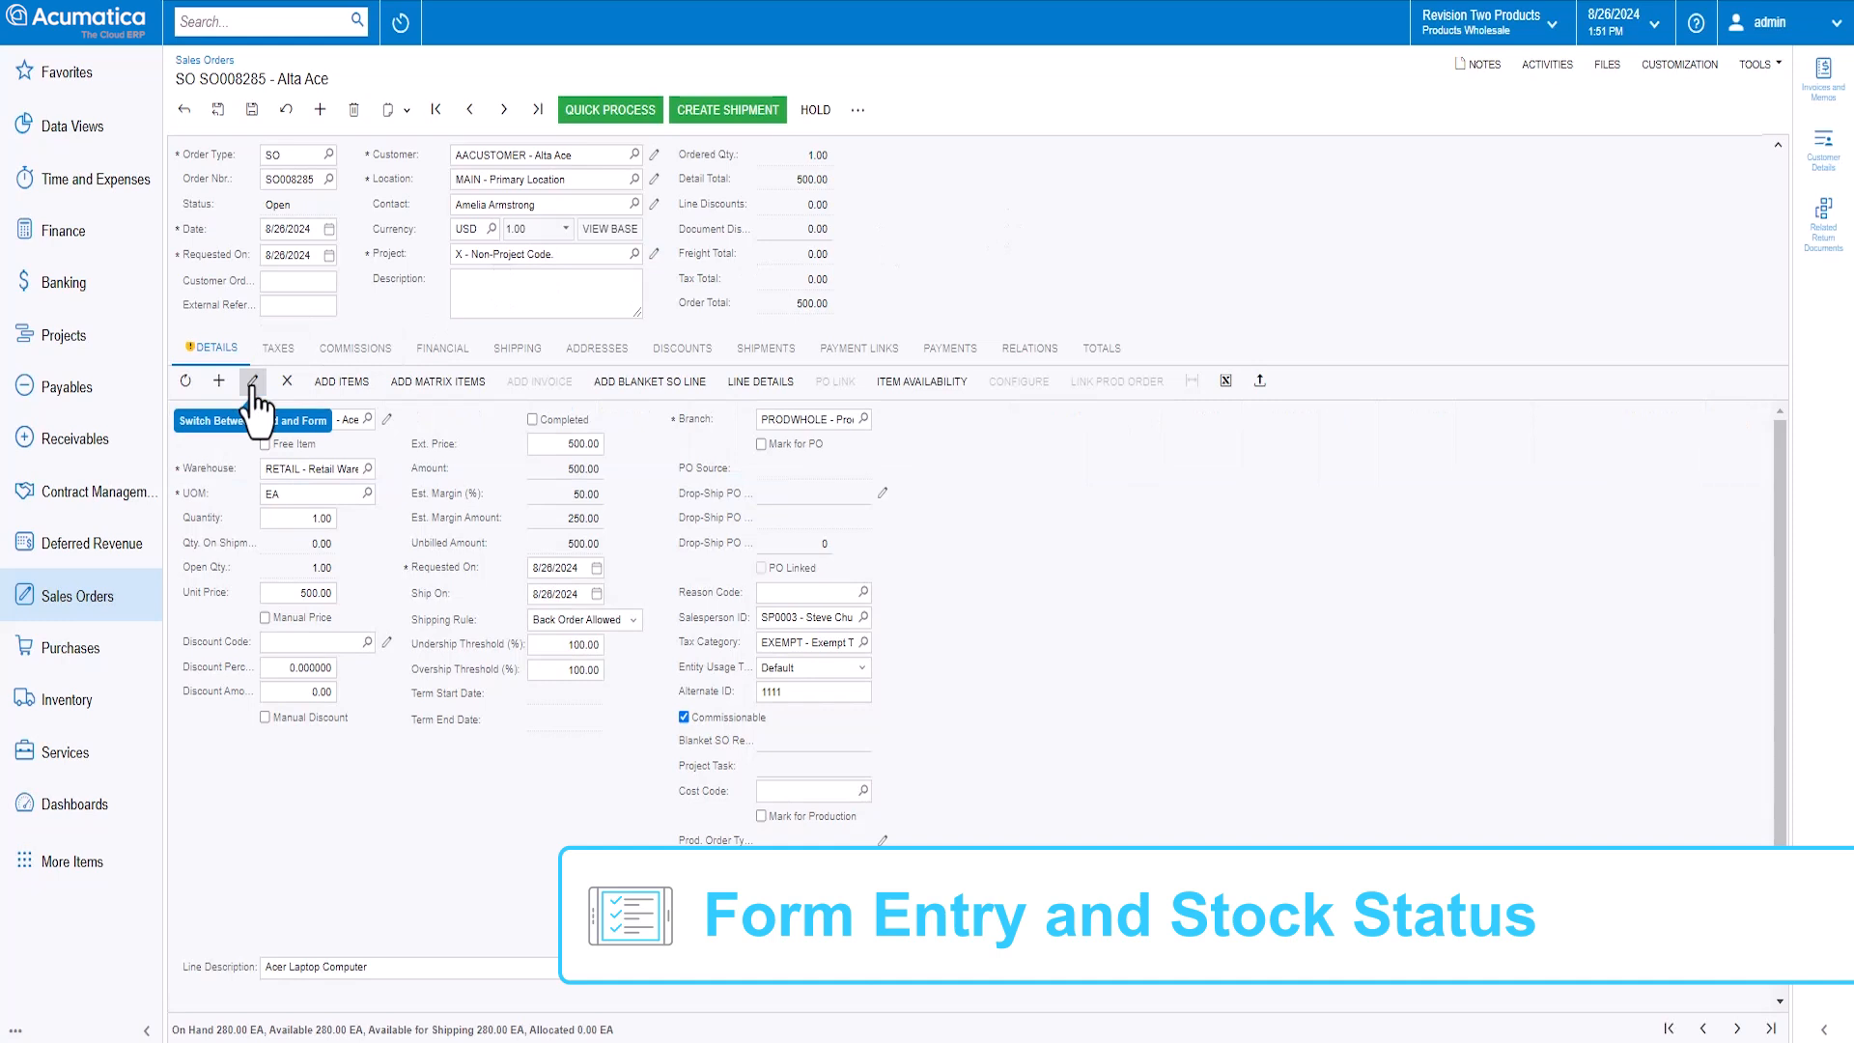
left_click(252, 383)
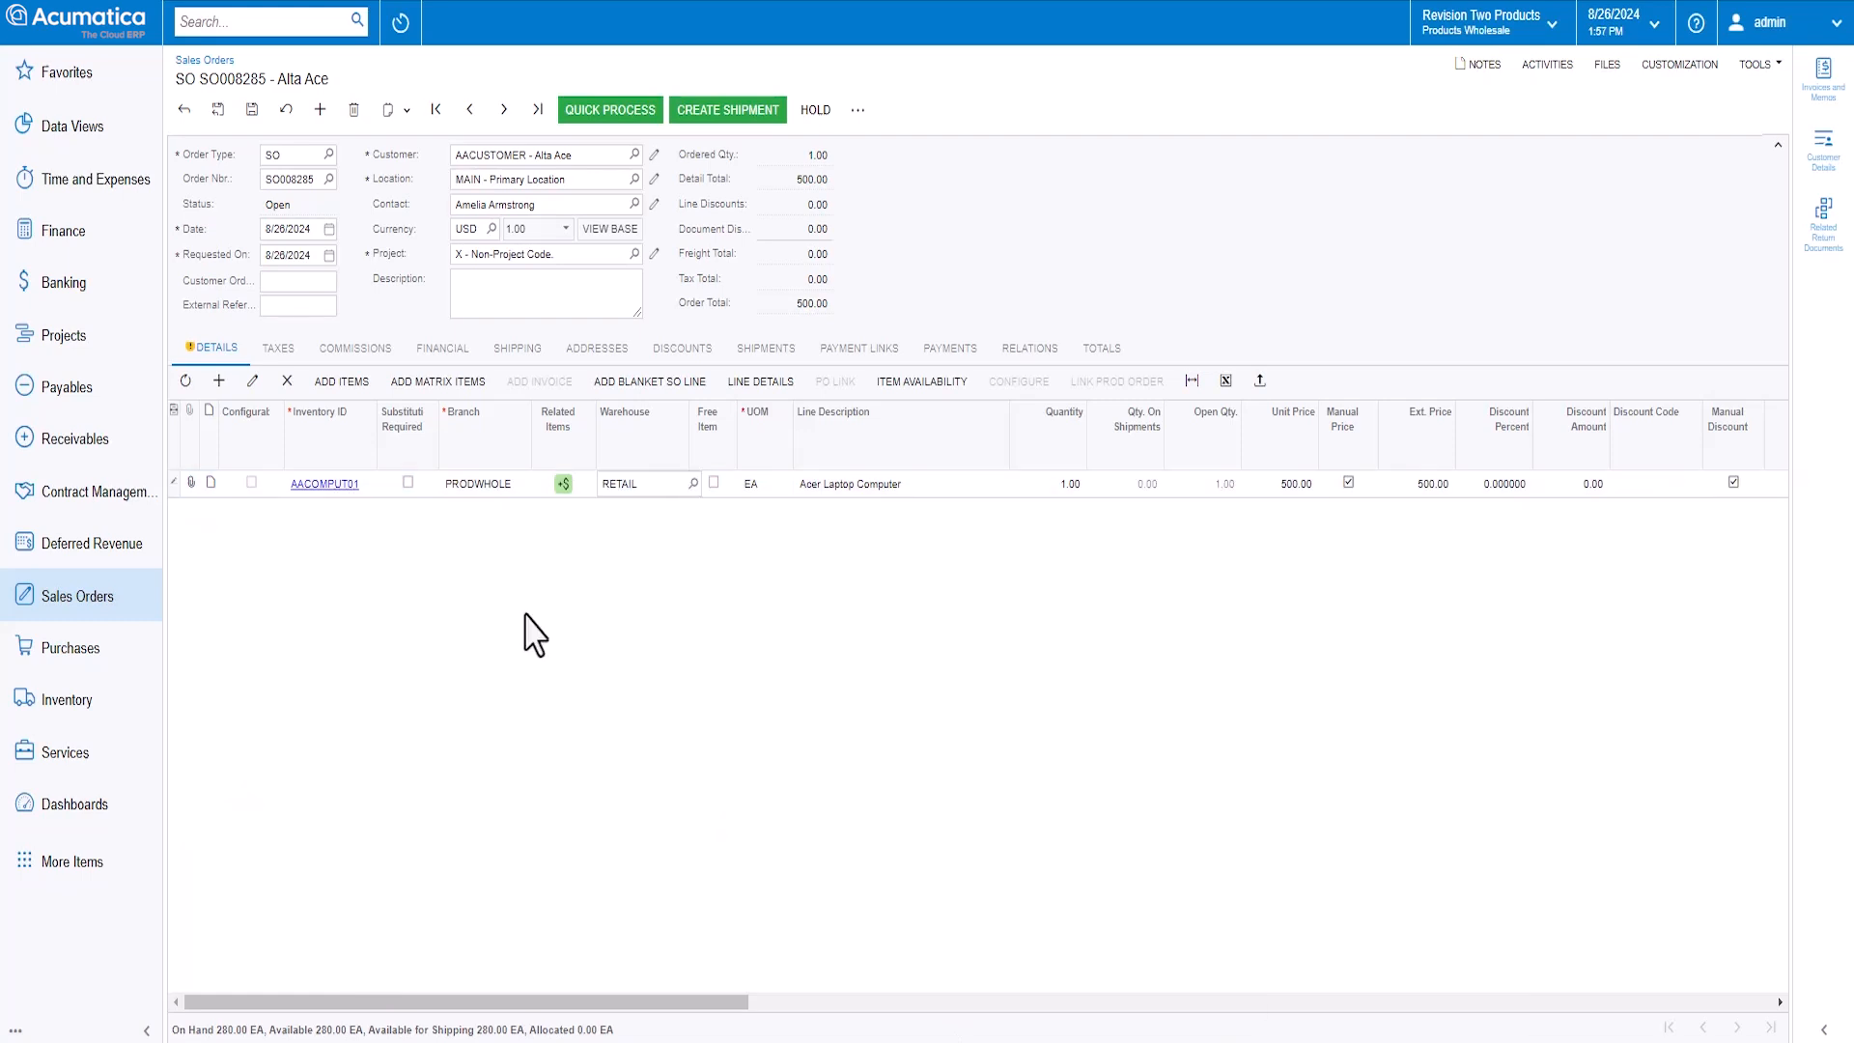
Set the unit price of the Acer laptop line to 450.
key("Tab")
key("Tab")
key("Tab")
type("450")
key("Tab")
Give the Acer laptop line a 10 percent discount, and override it with a discount amount of 40.
key("Tab")
key("Tab")
type("10")
key("Tab")
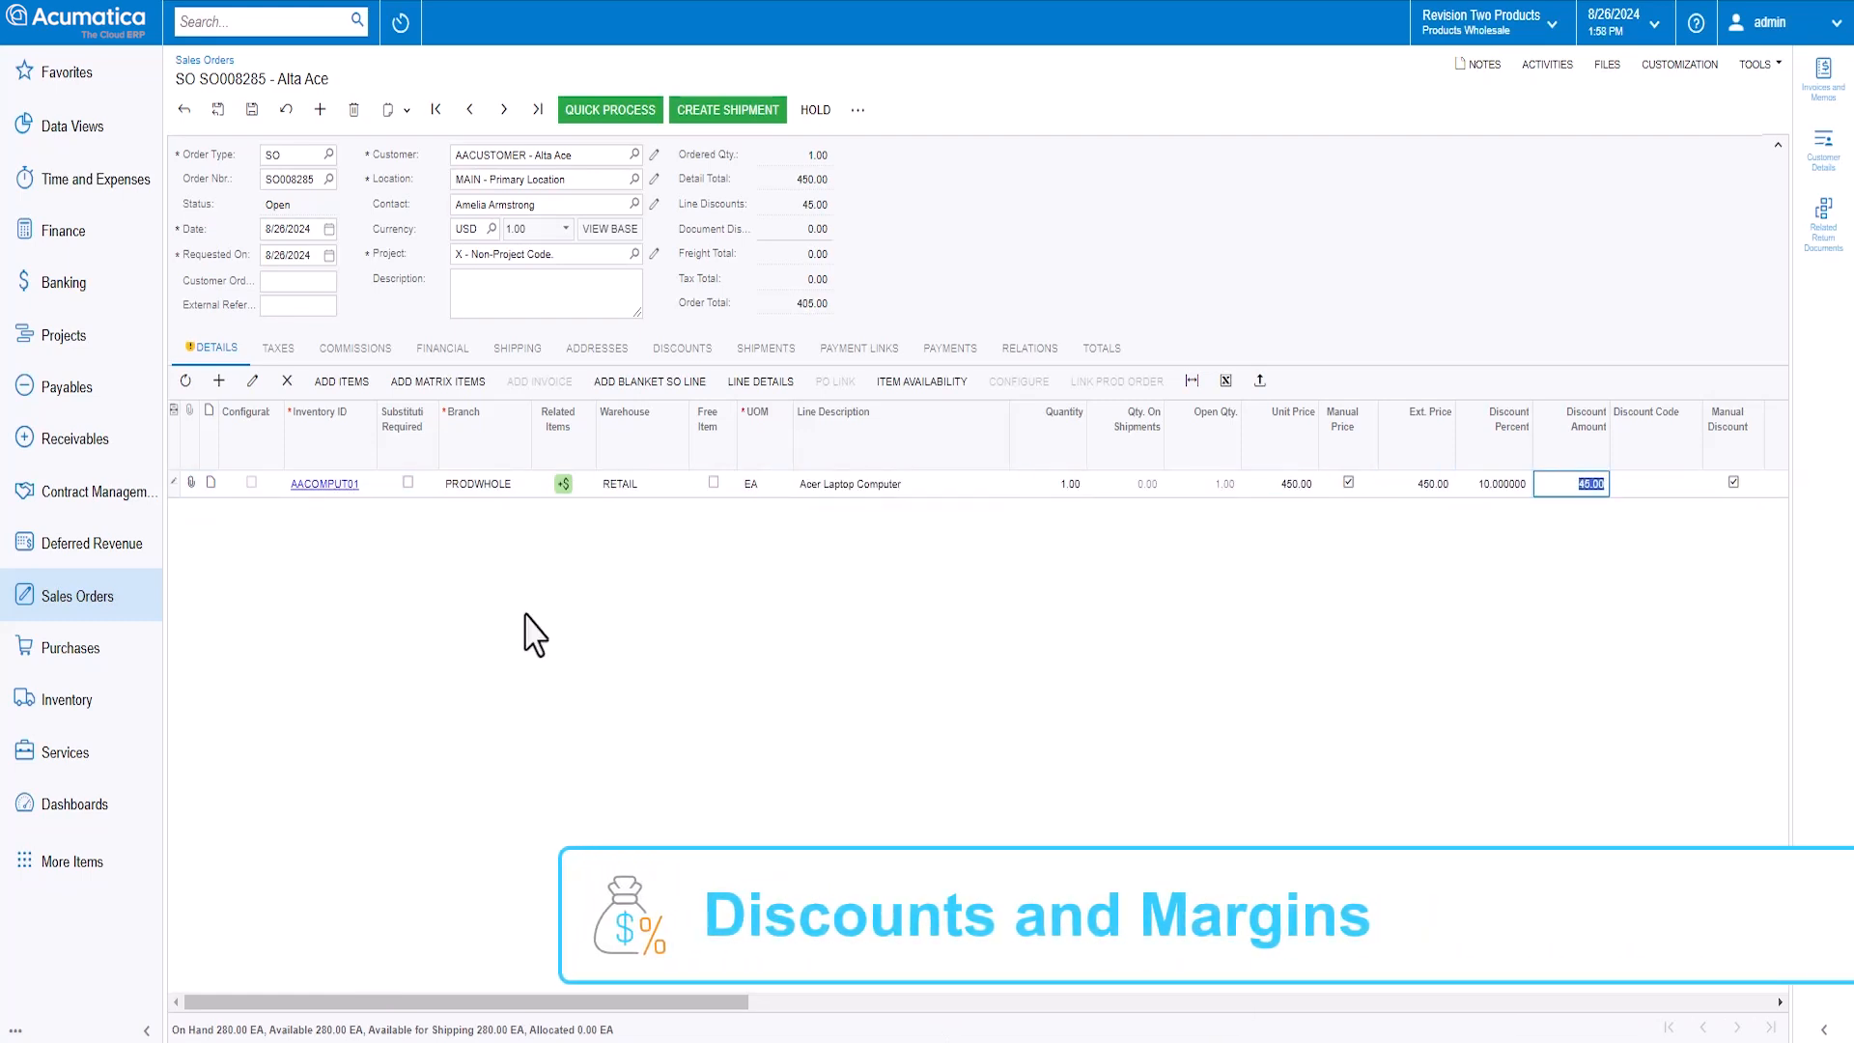
key("Tab")
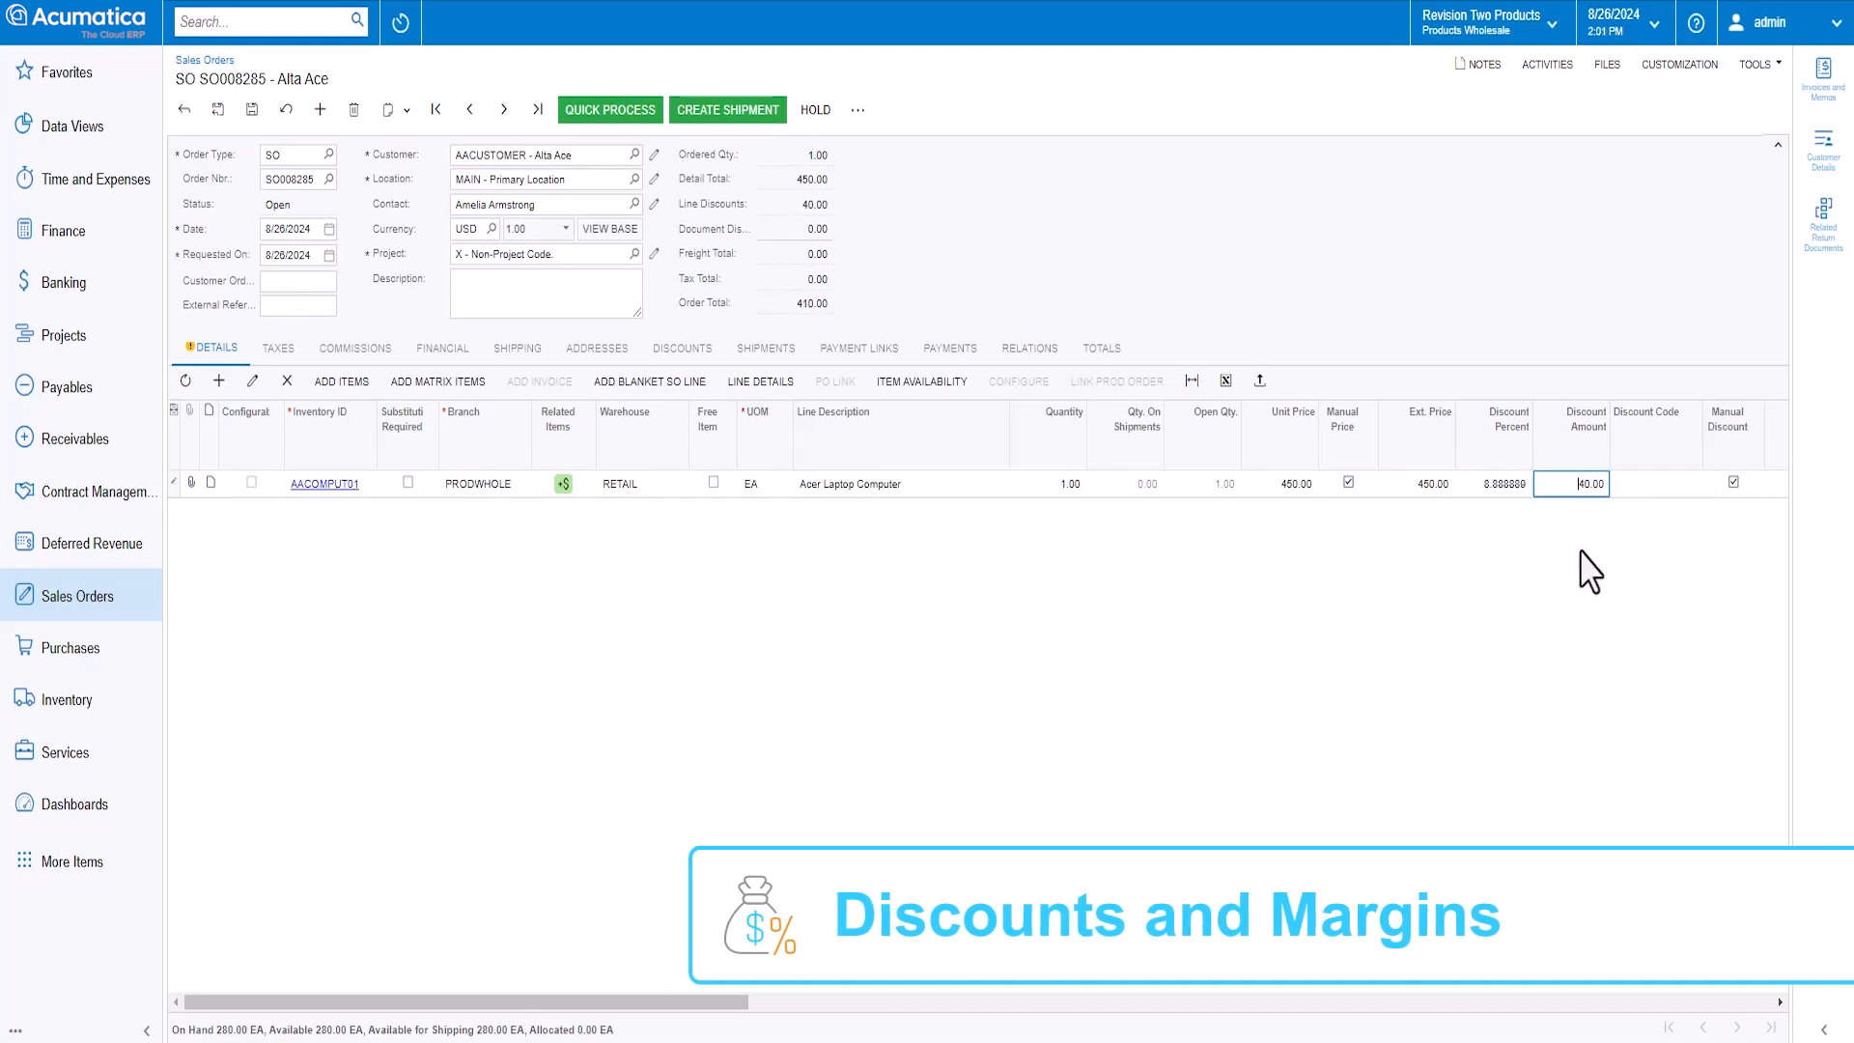
Mark the Acer laptop line for a purchase order and check its drop-ship purchase order fields.
key("Tab")
key("Tab")
key("Tab")
key("Tab")
key("Tab")
key("Tab")
key("Tab")
key("Tab")
key("Tab")
key("Tab")
key("Tab")
key("Tab")
key("Tab")
key("Tab")
key("Tab")
key("Tab")
key("Tab")
key("Tab")
key("Tab")
key("Tab")
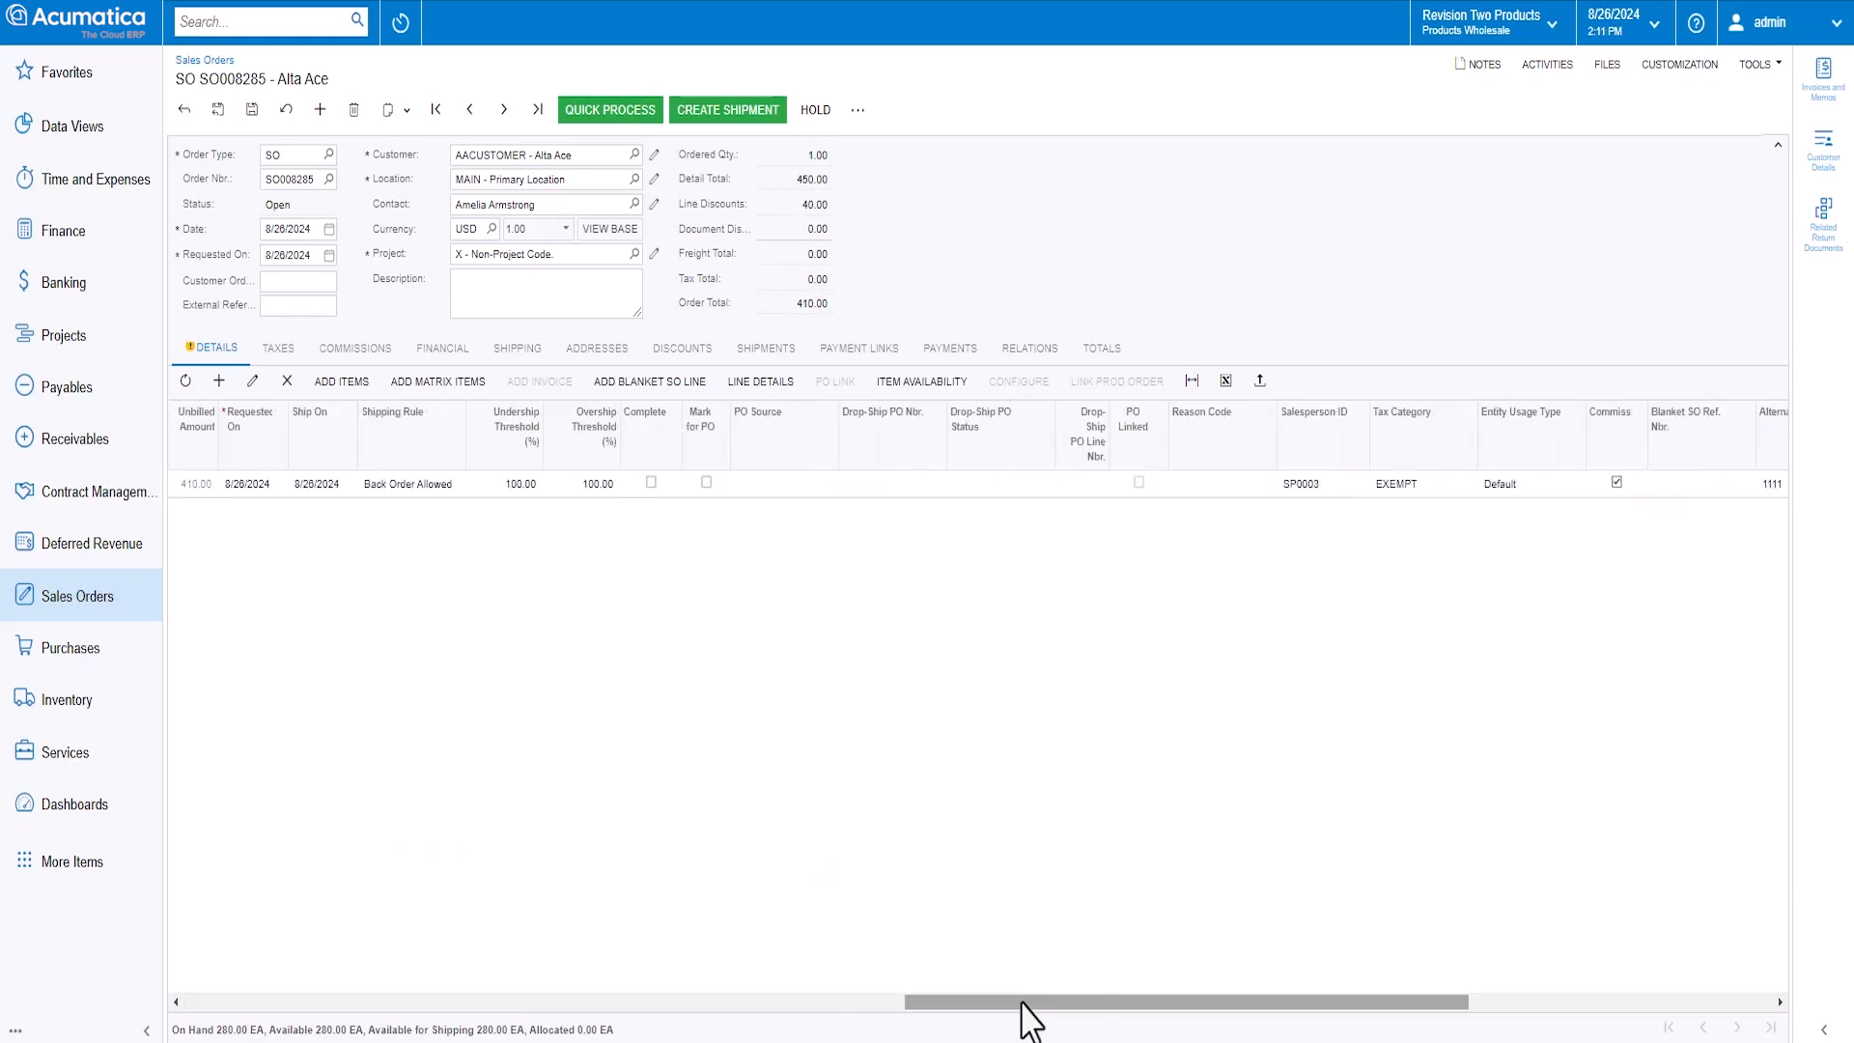
left_click(707, 482)
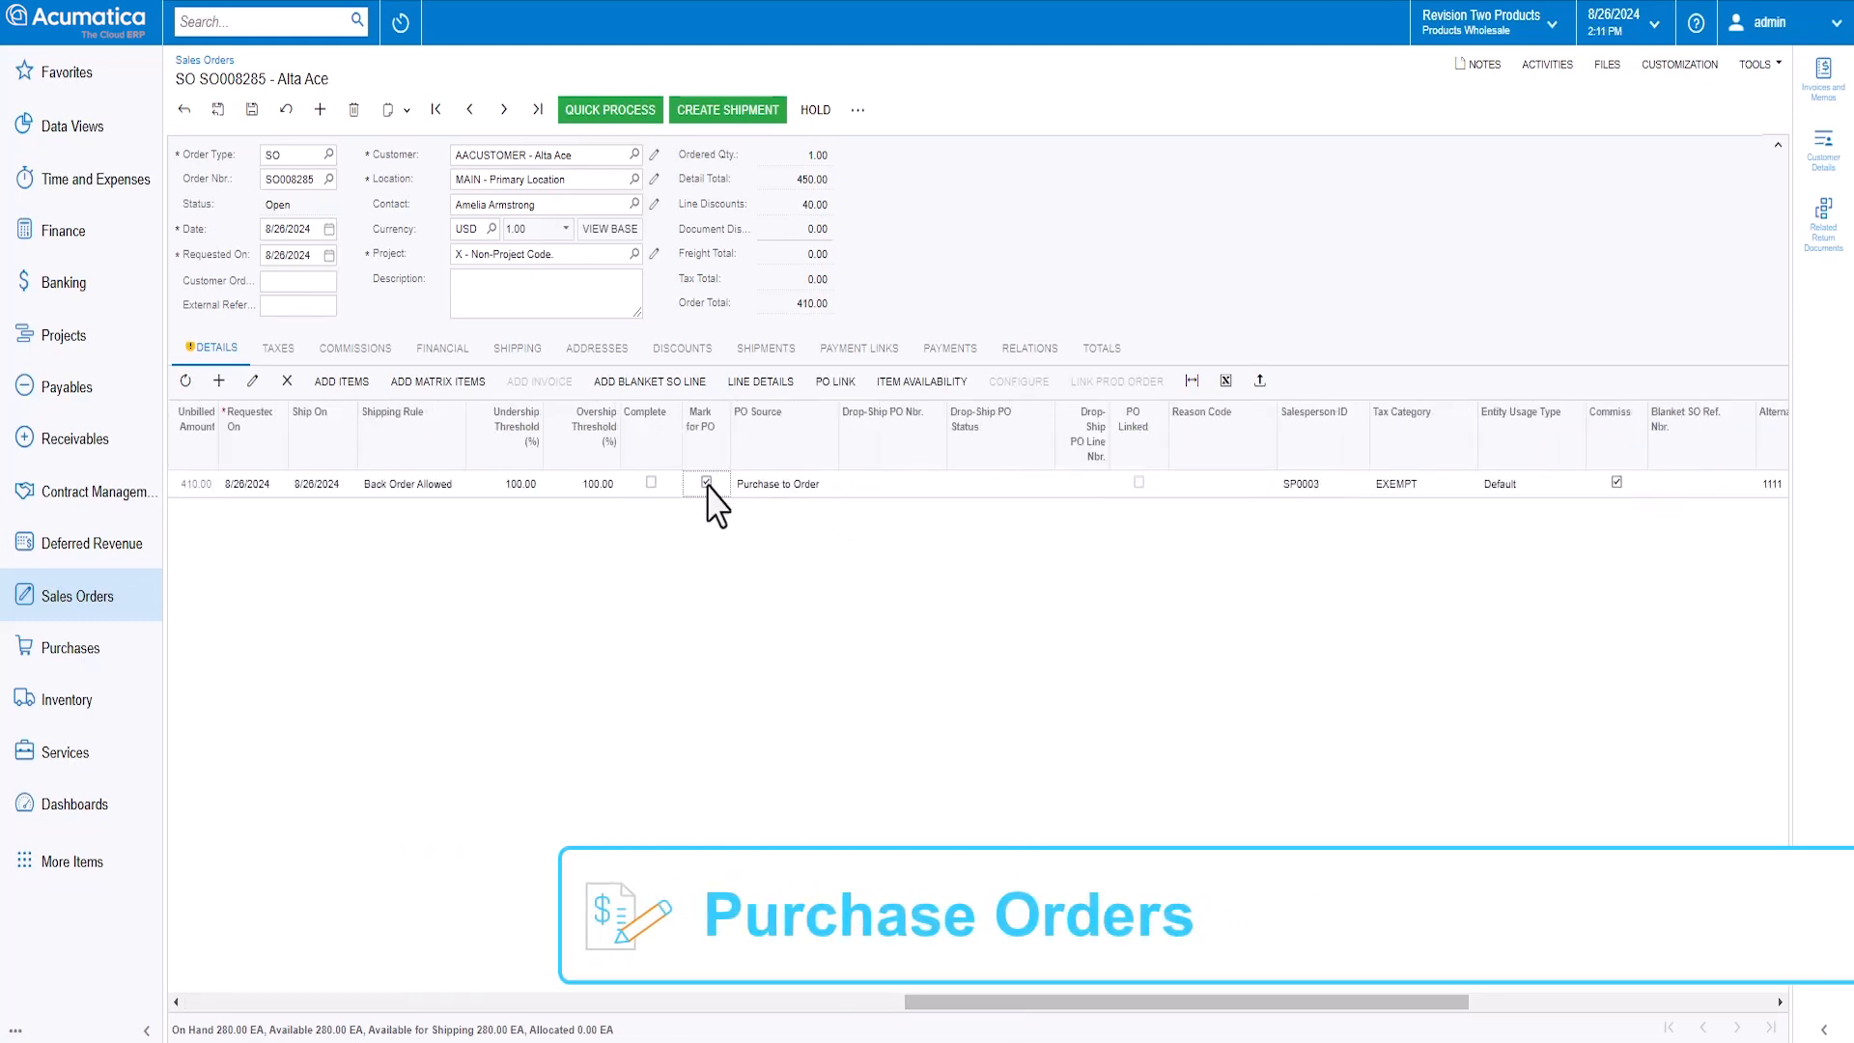
left_click(908, 485)
left_click(1013, 484)
left_click(1096, 485)
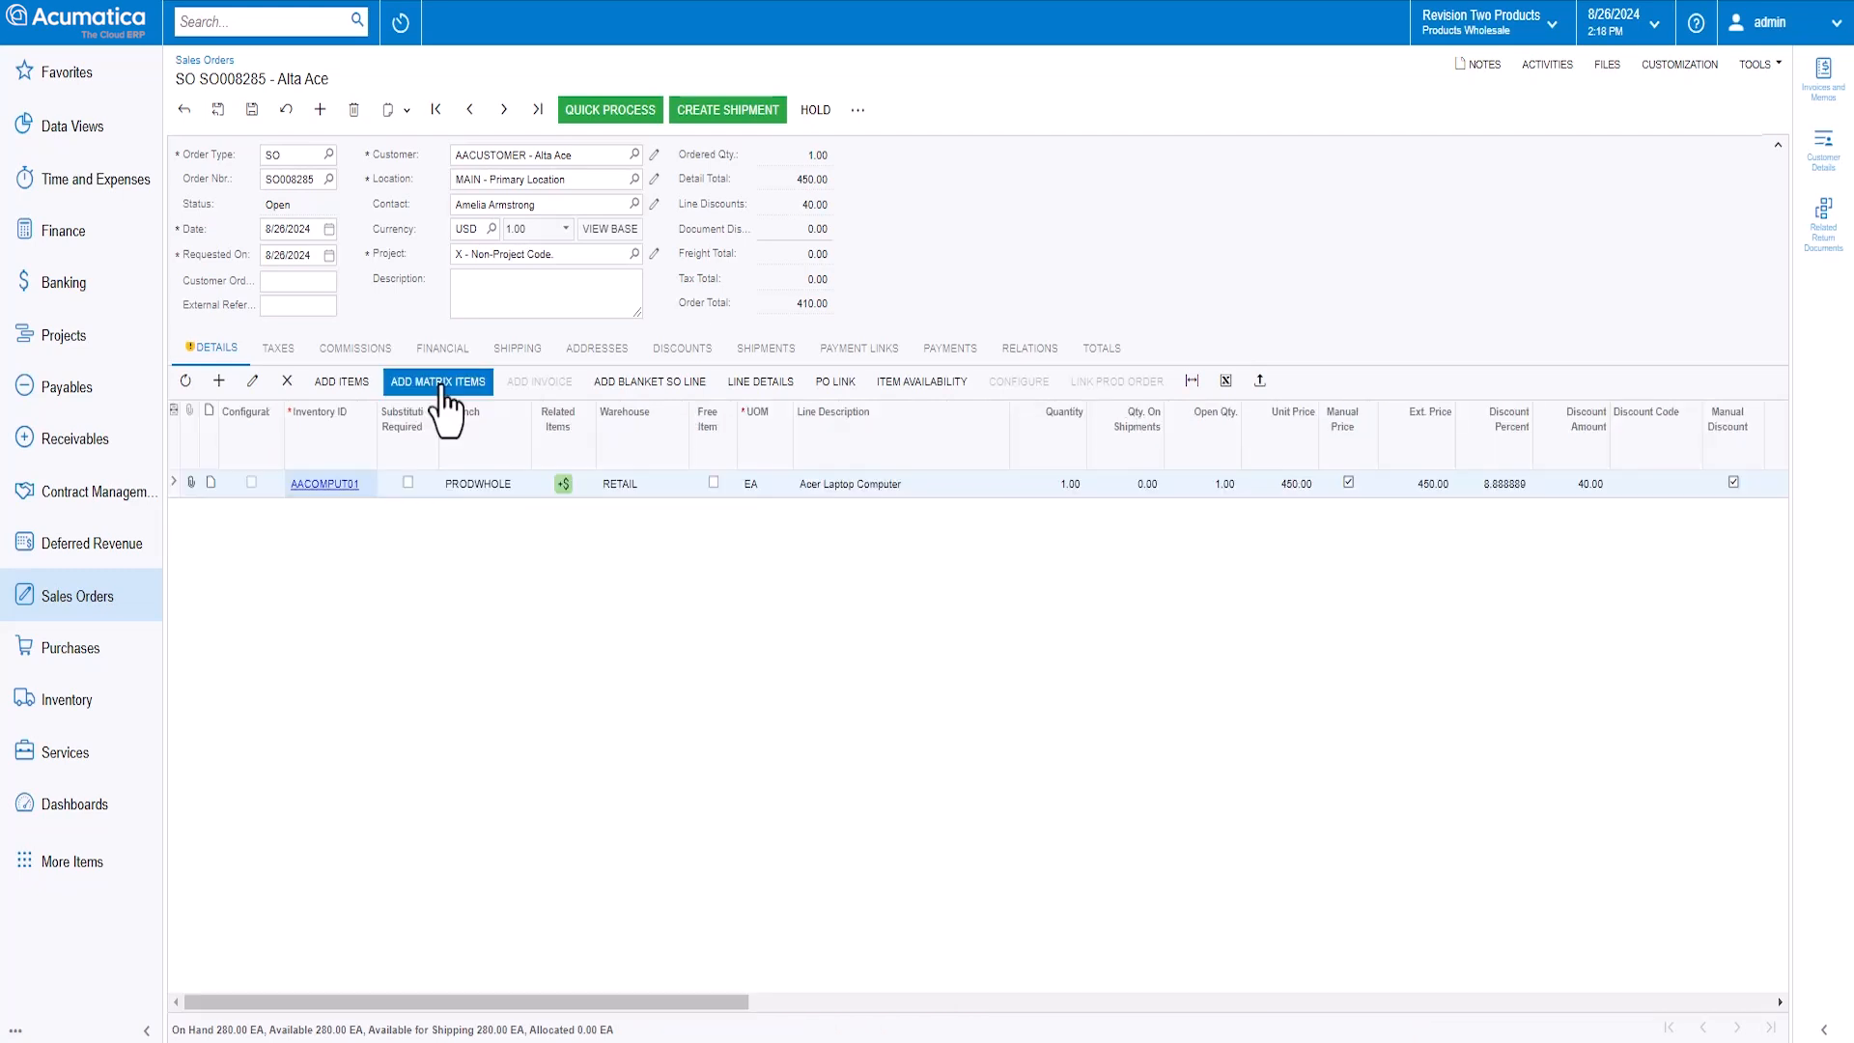
In the matrix view for the Tee Shirts template, enter black quantities of 1 extra small, 3 small and 2 medium.
left_click(443, 386)
left_click(372, 466)
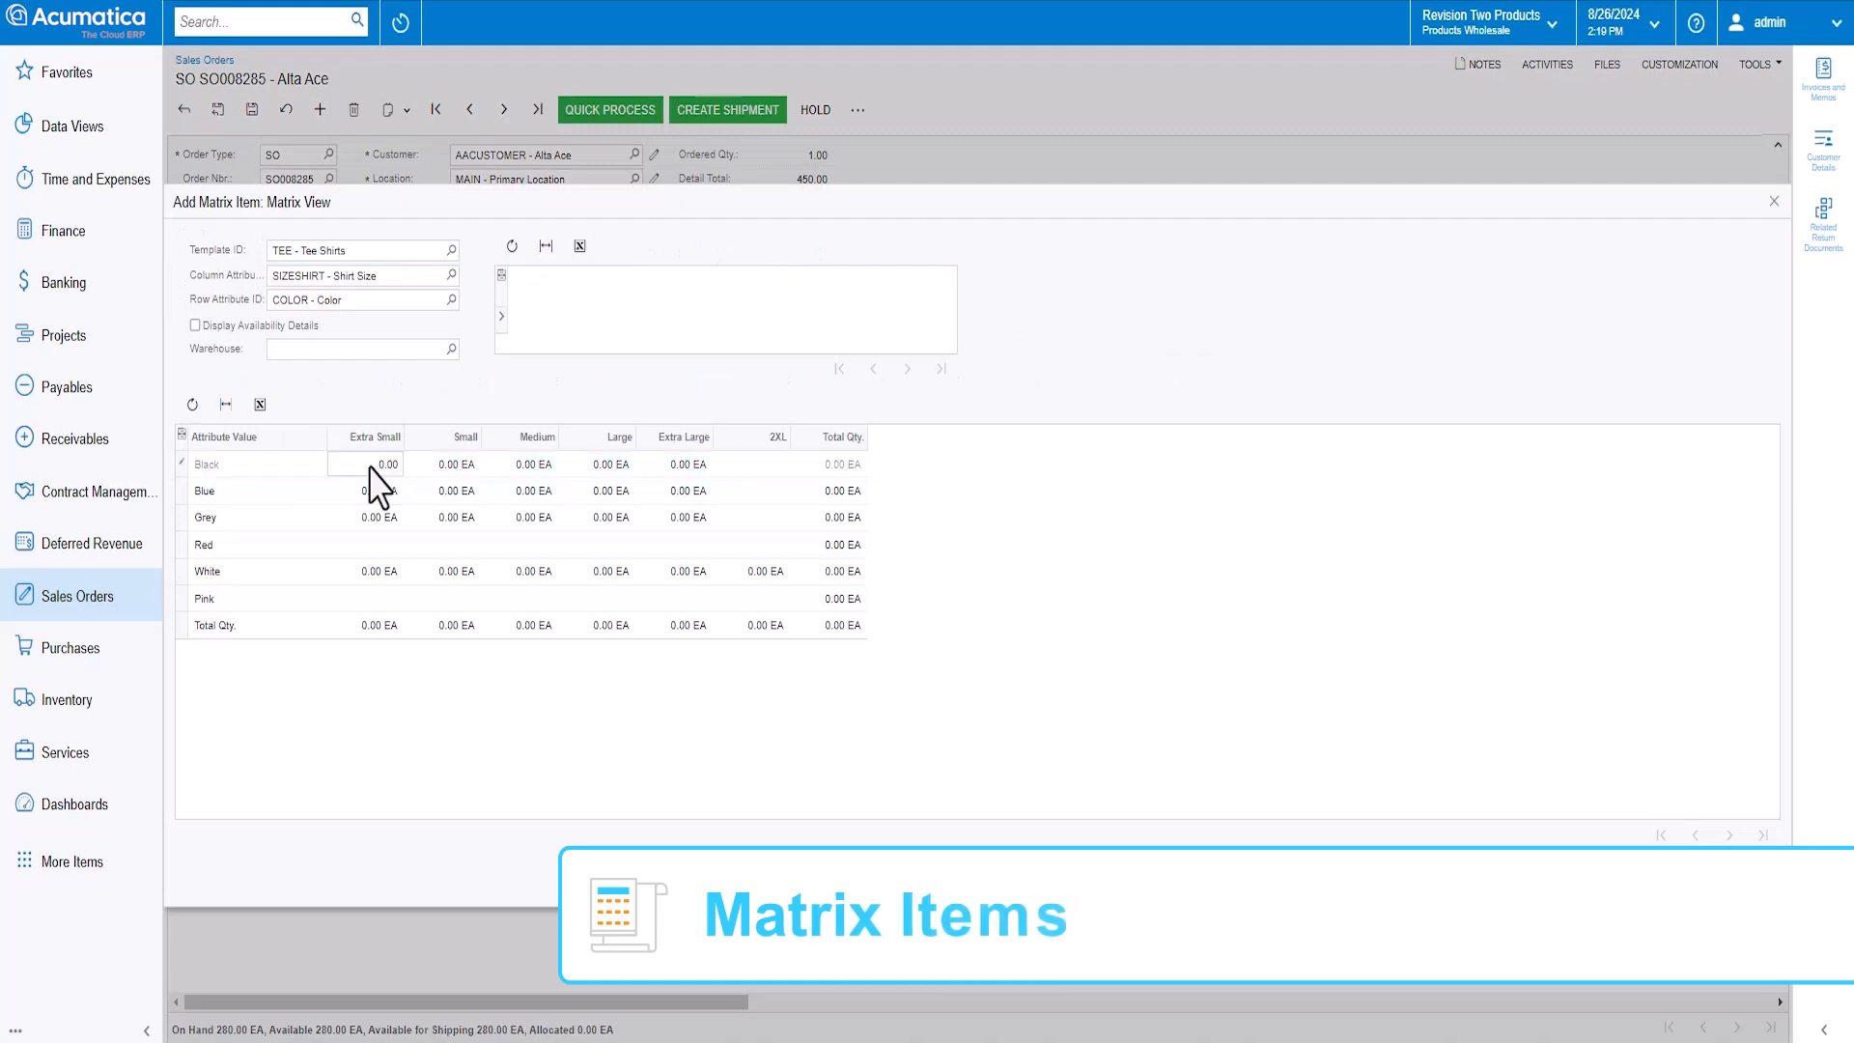
key("Tab")
type("3")
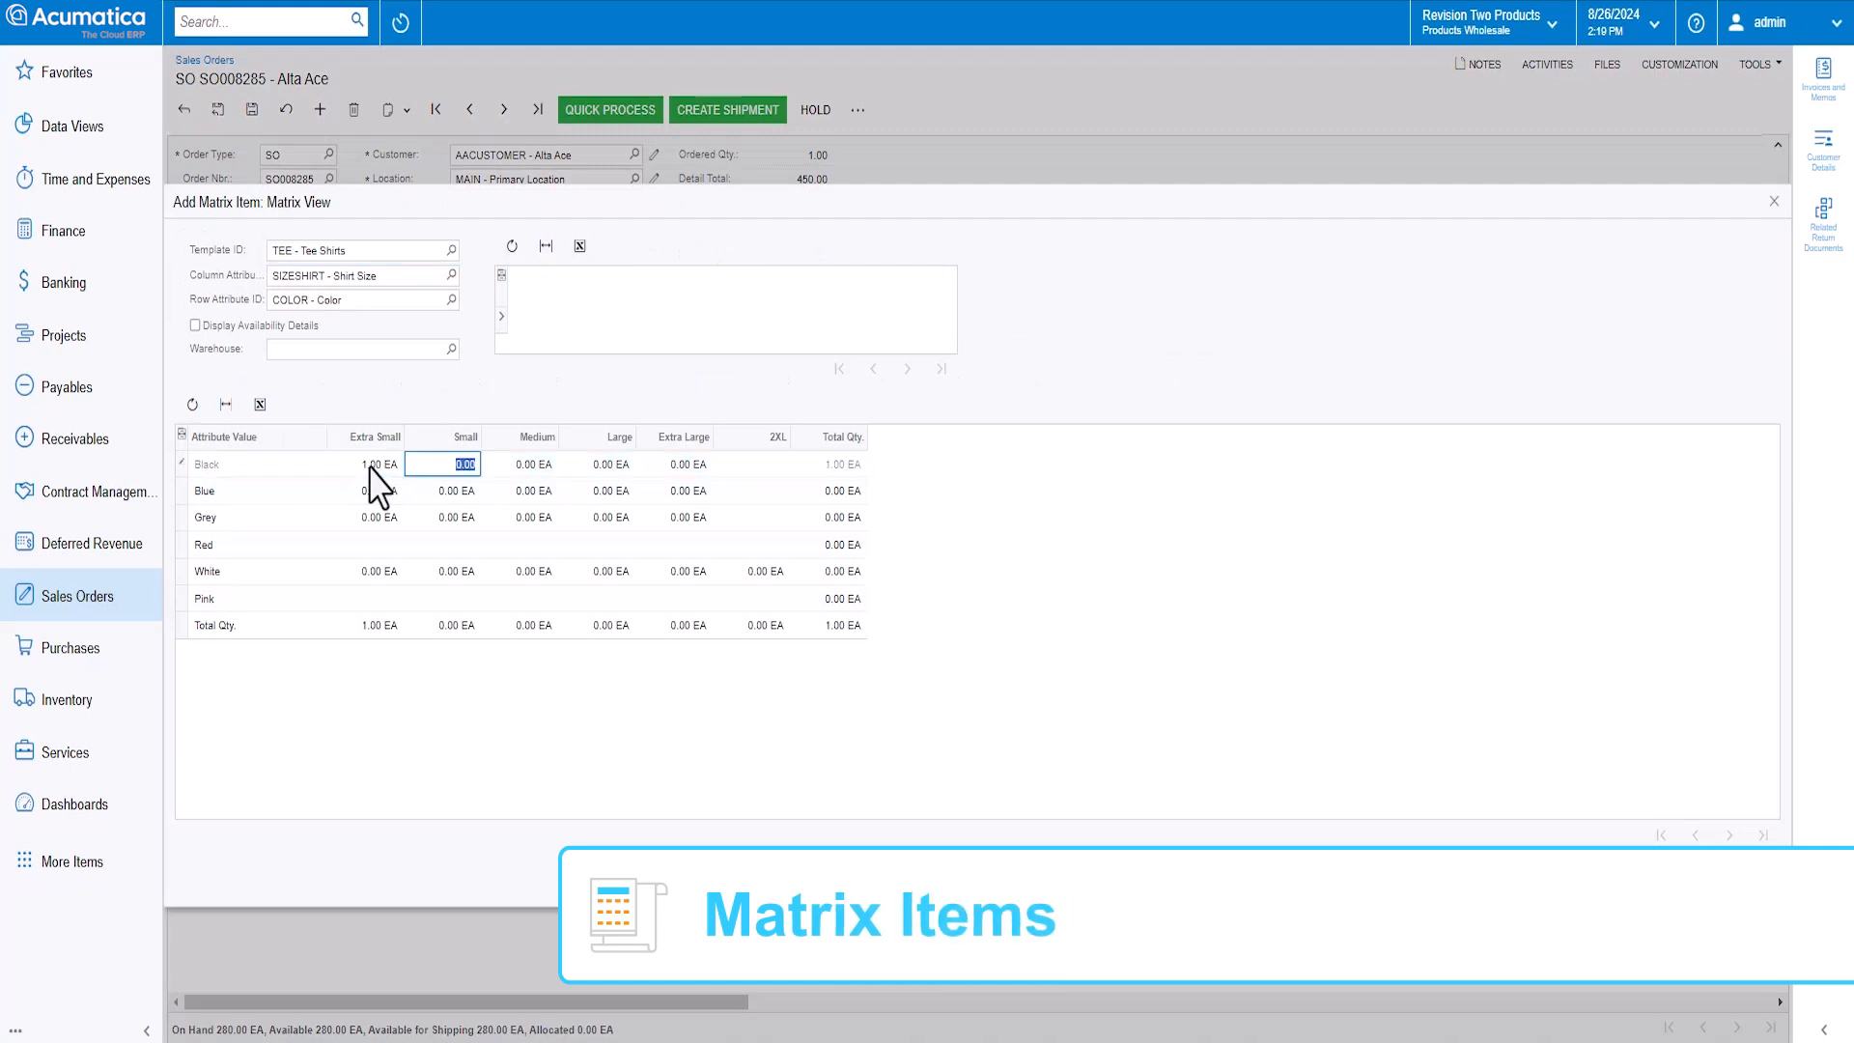
key("Tab")
Enter grey quantities of 2 small and 5 extra large, and add the tee shirts to the order.
left_click(467, 519)
type("2")
left_click(676, 518)
type("5")
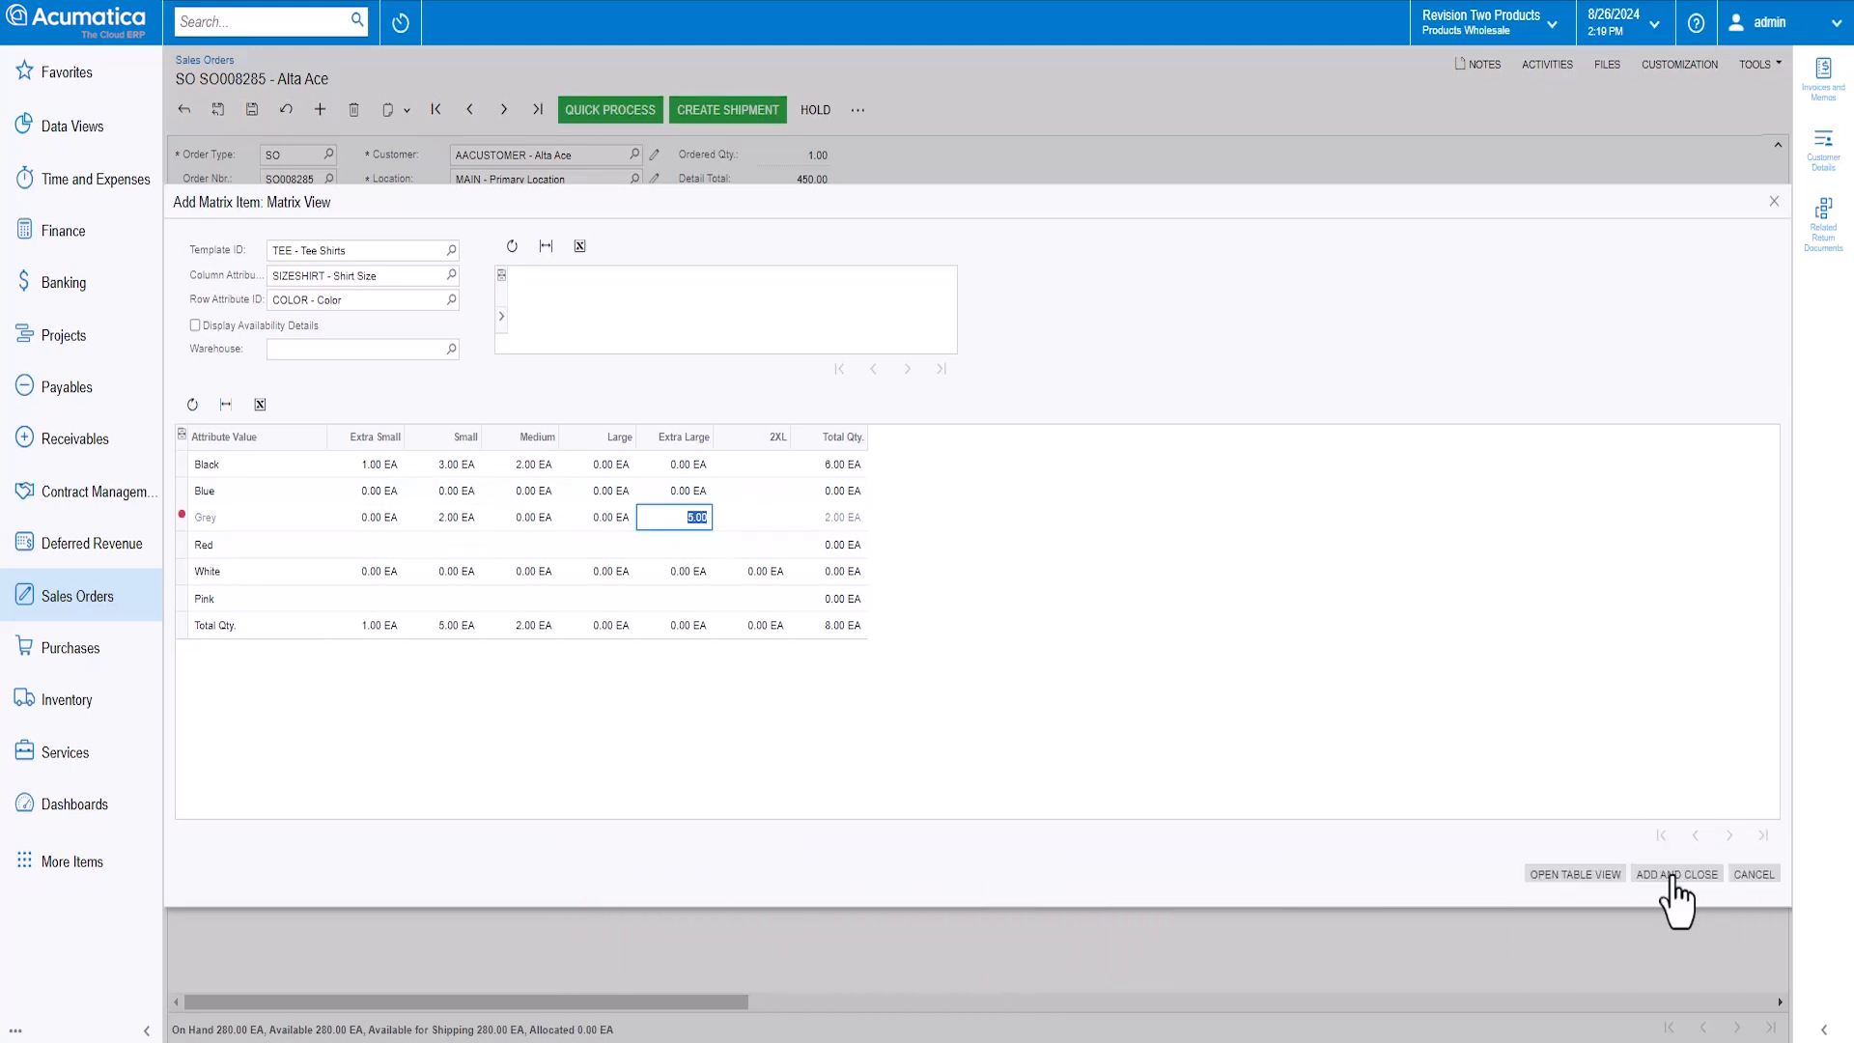
left_click(1674, 874)
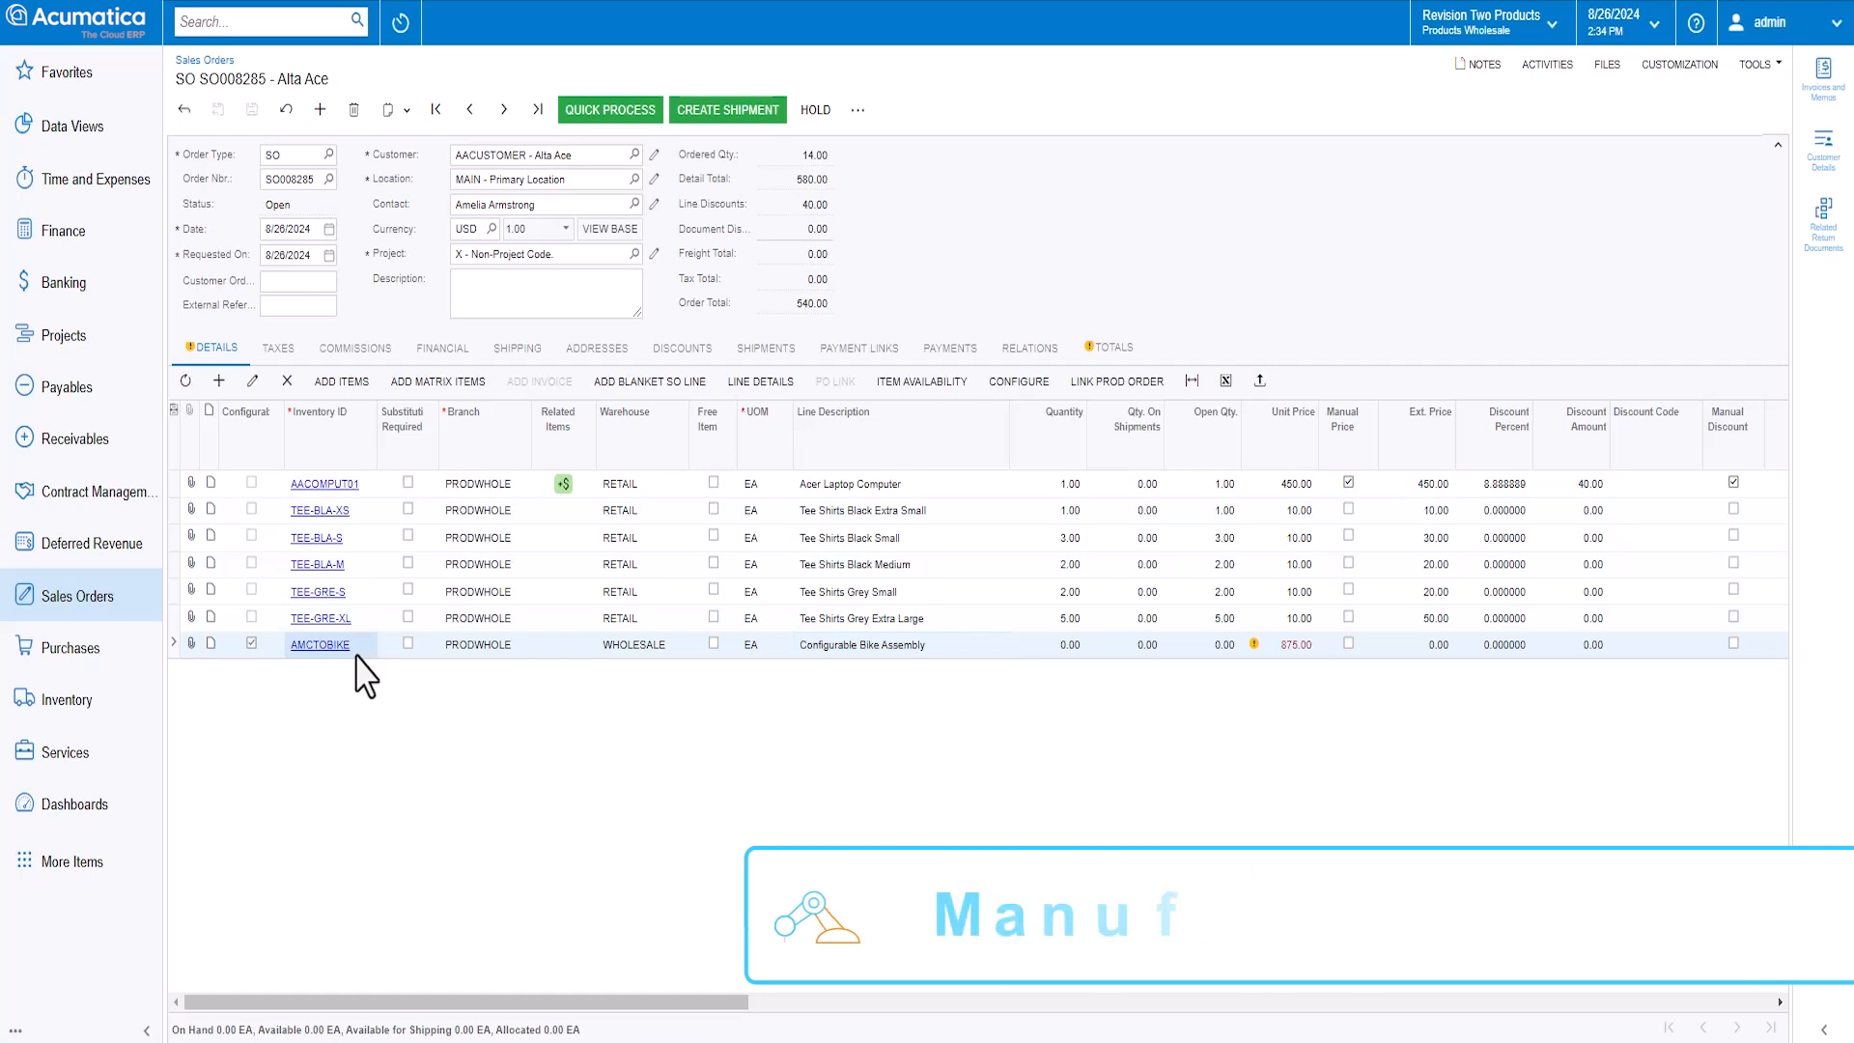
Configure the AMCTOBIKE bike assembly line by excluding the Mountain style so only Electric is included, and finish the configuration.
left_click(849, 645)
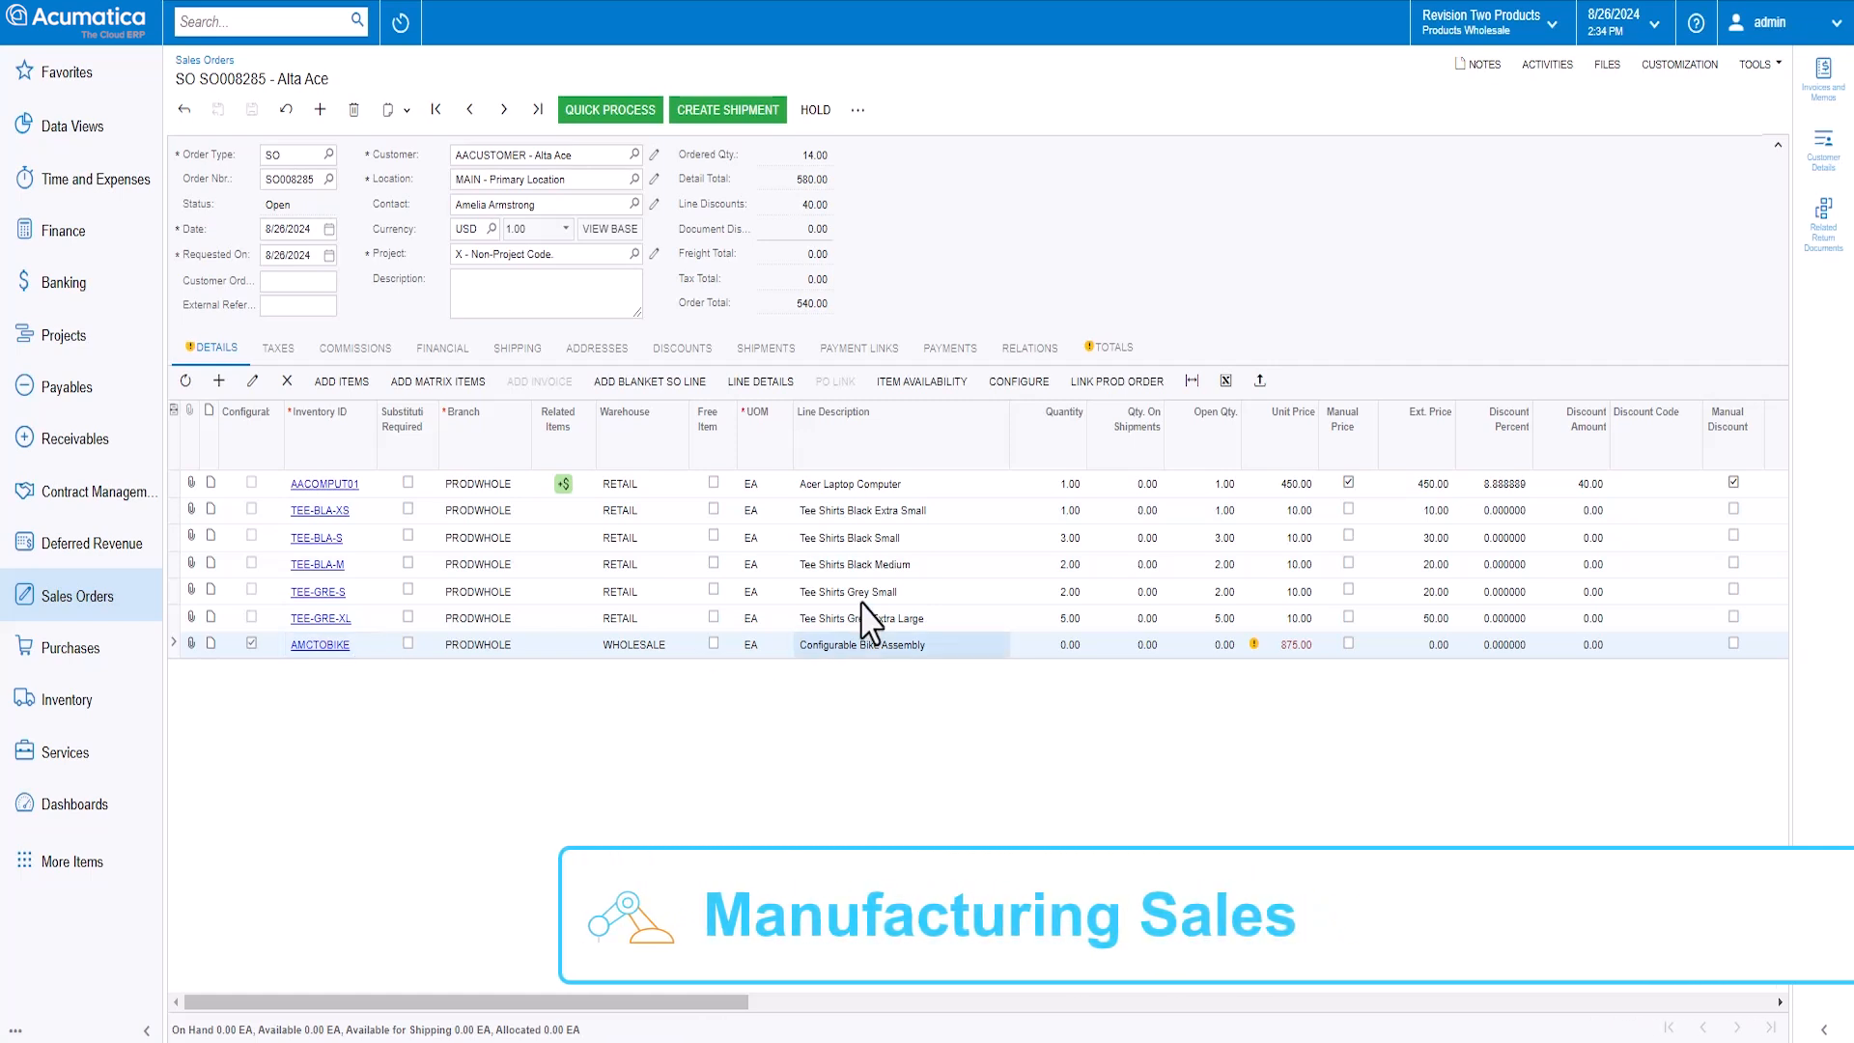
left_click(1019, 381)
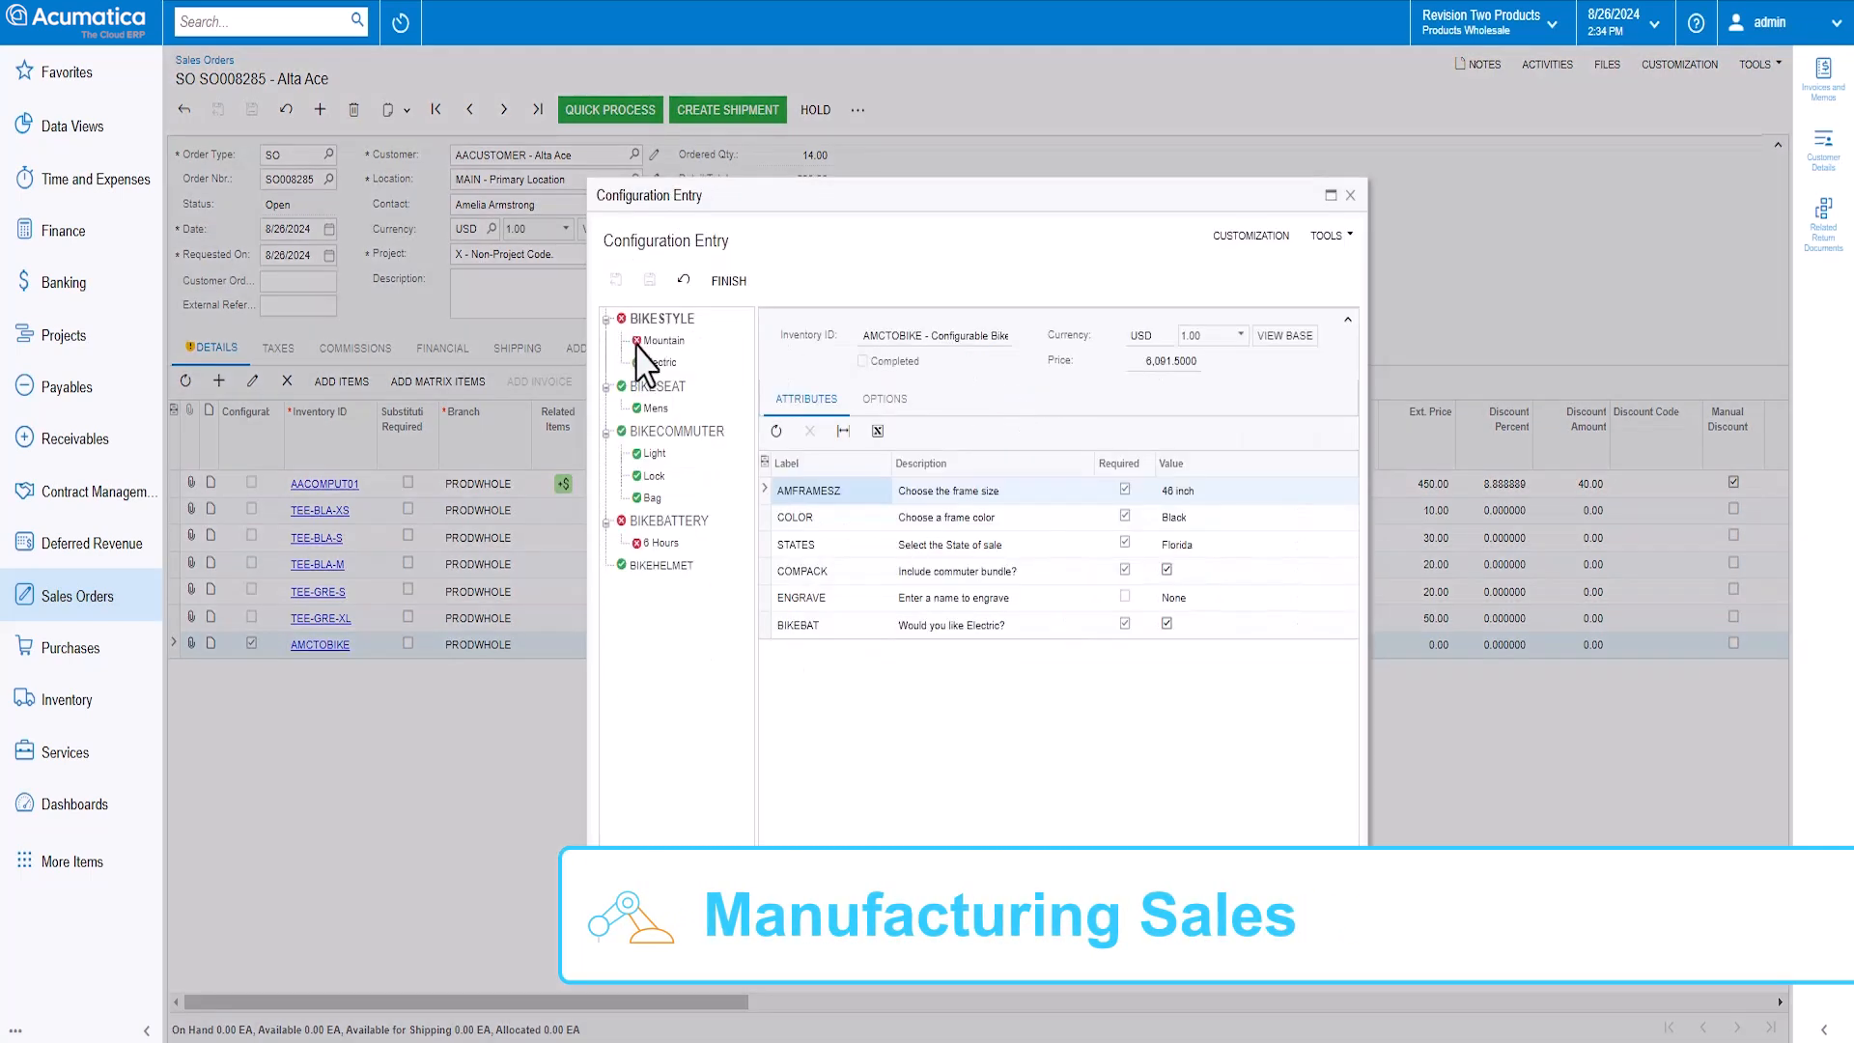
left_click(885, 399)
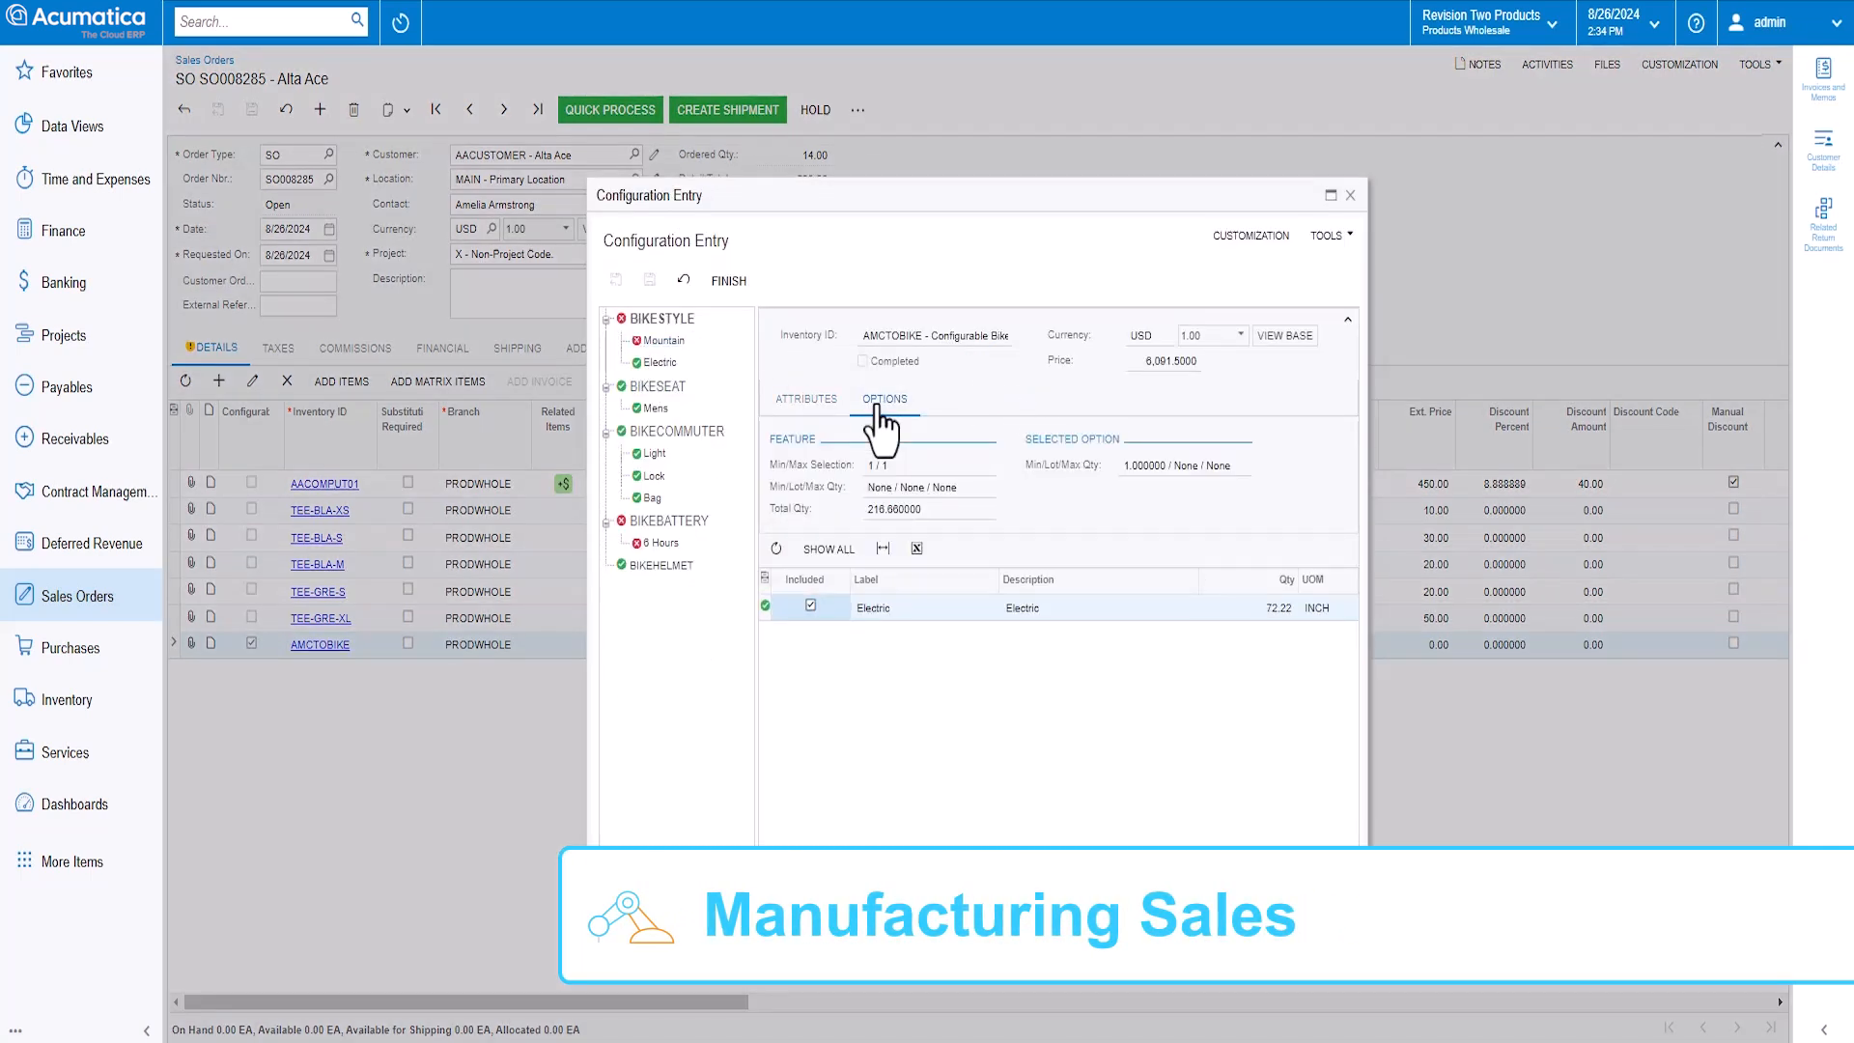
left_click(837, 550)
left_click(810, 605)
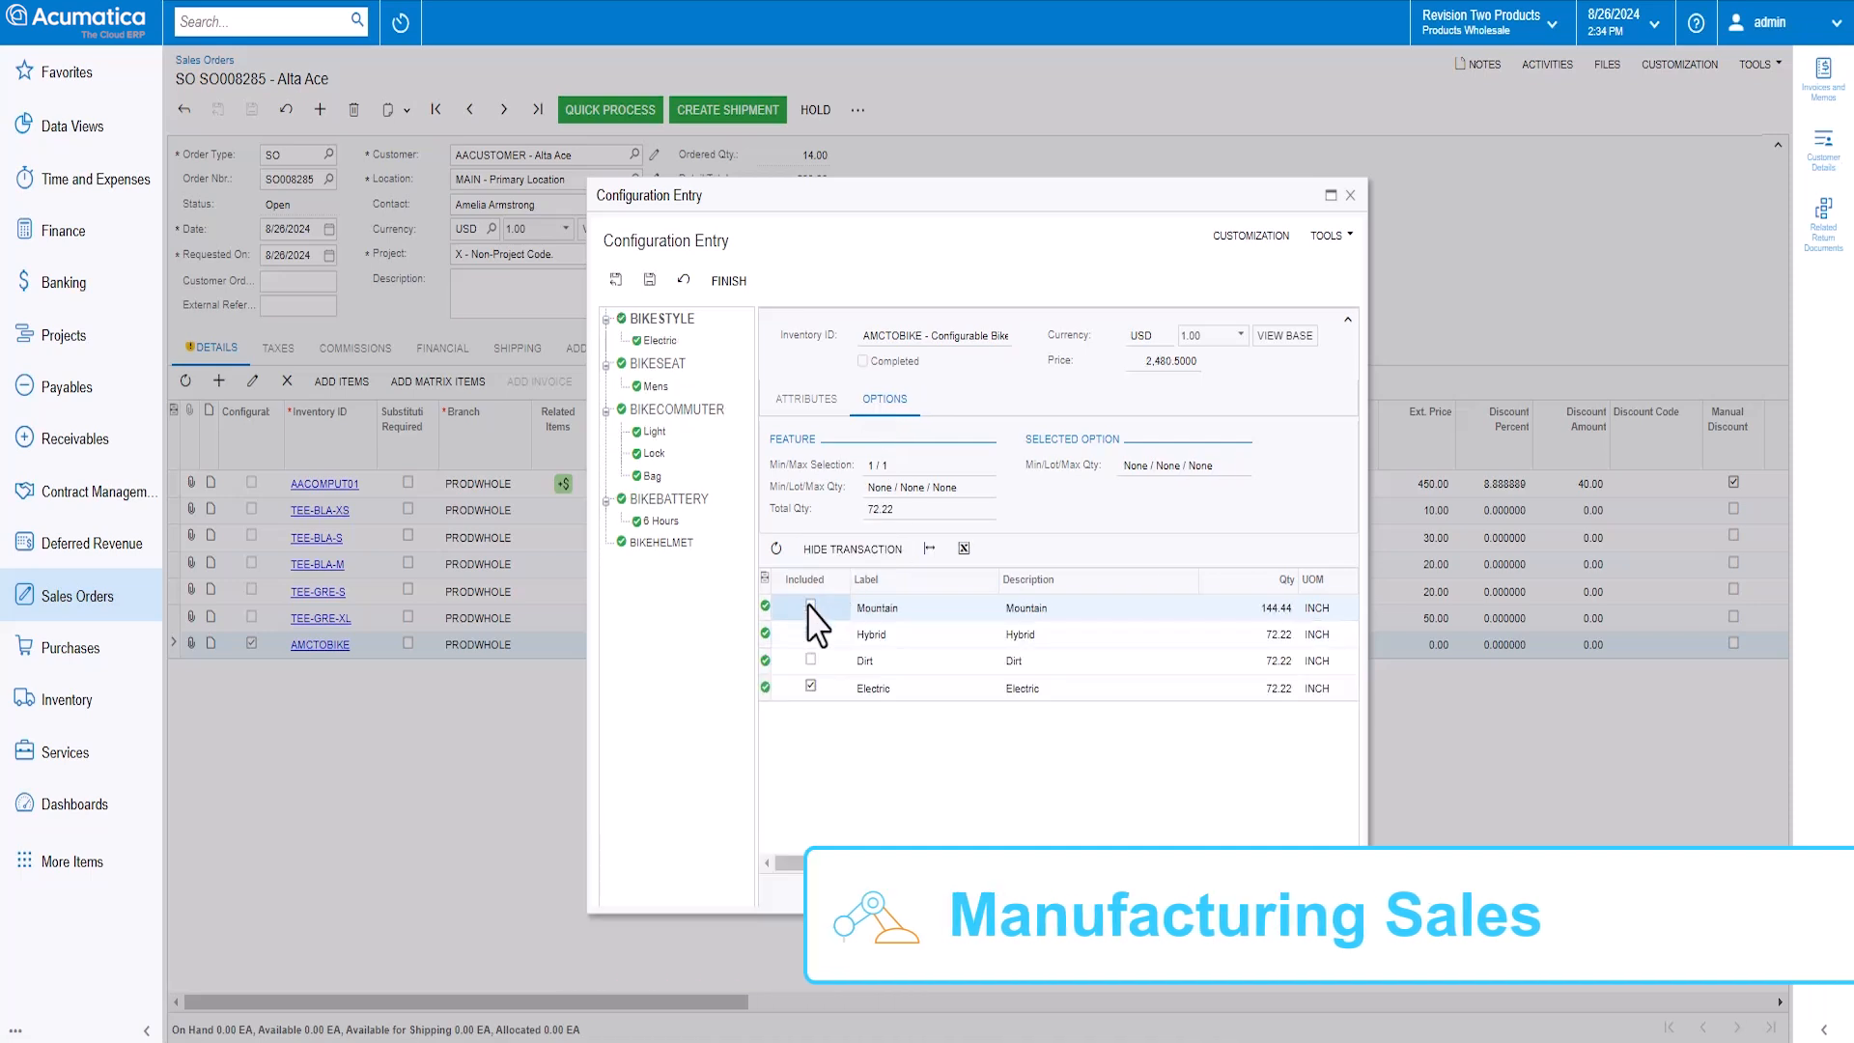
left_click(730, 282)
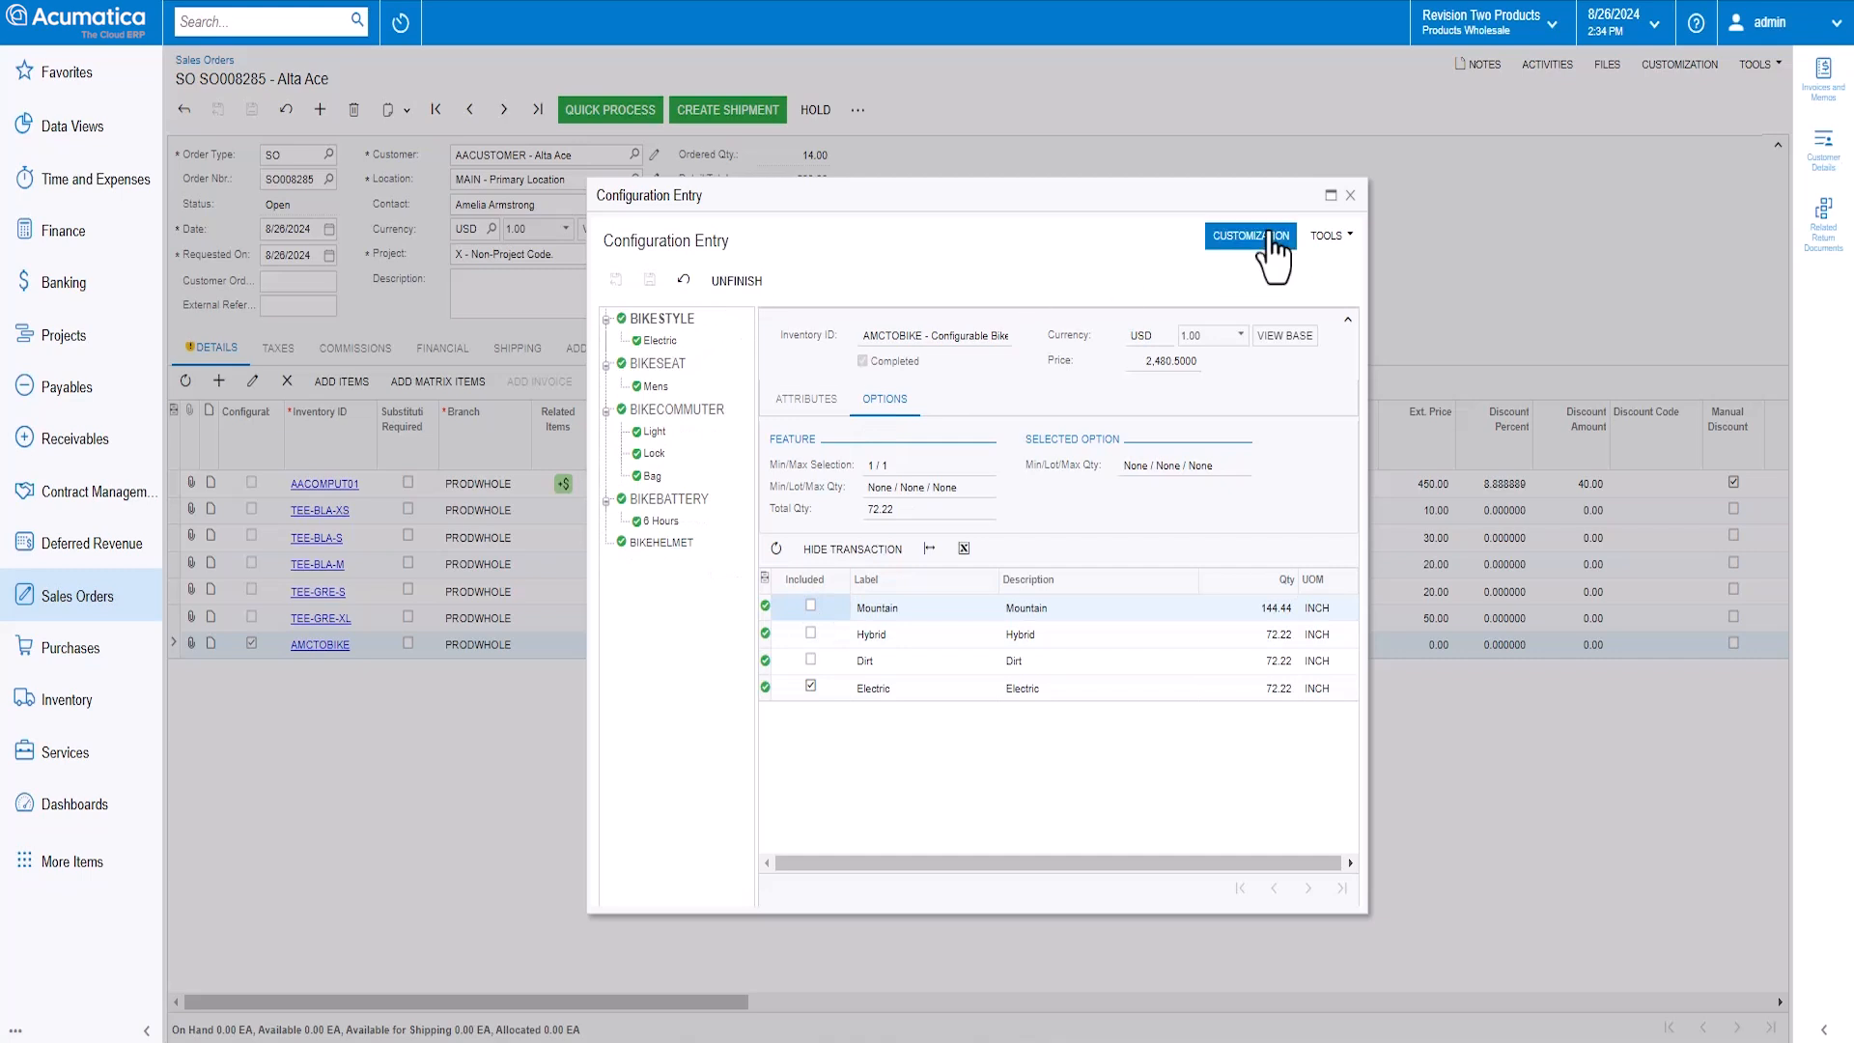
left_click(1350, 196)
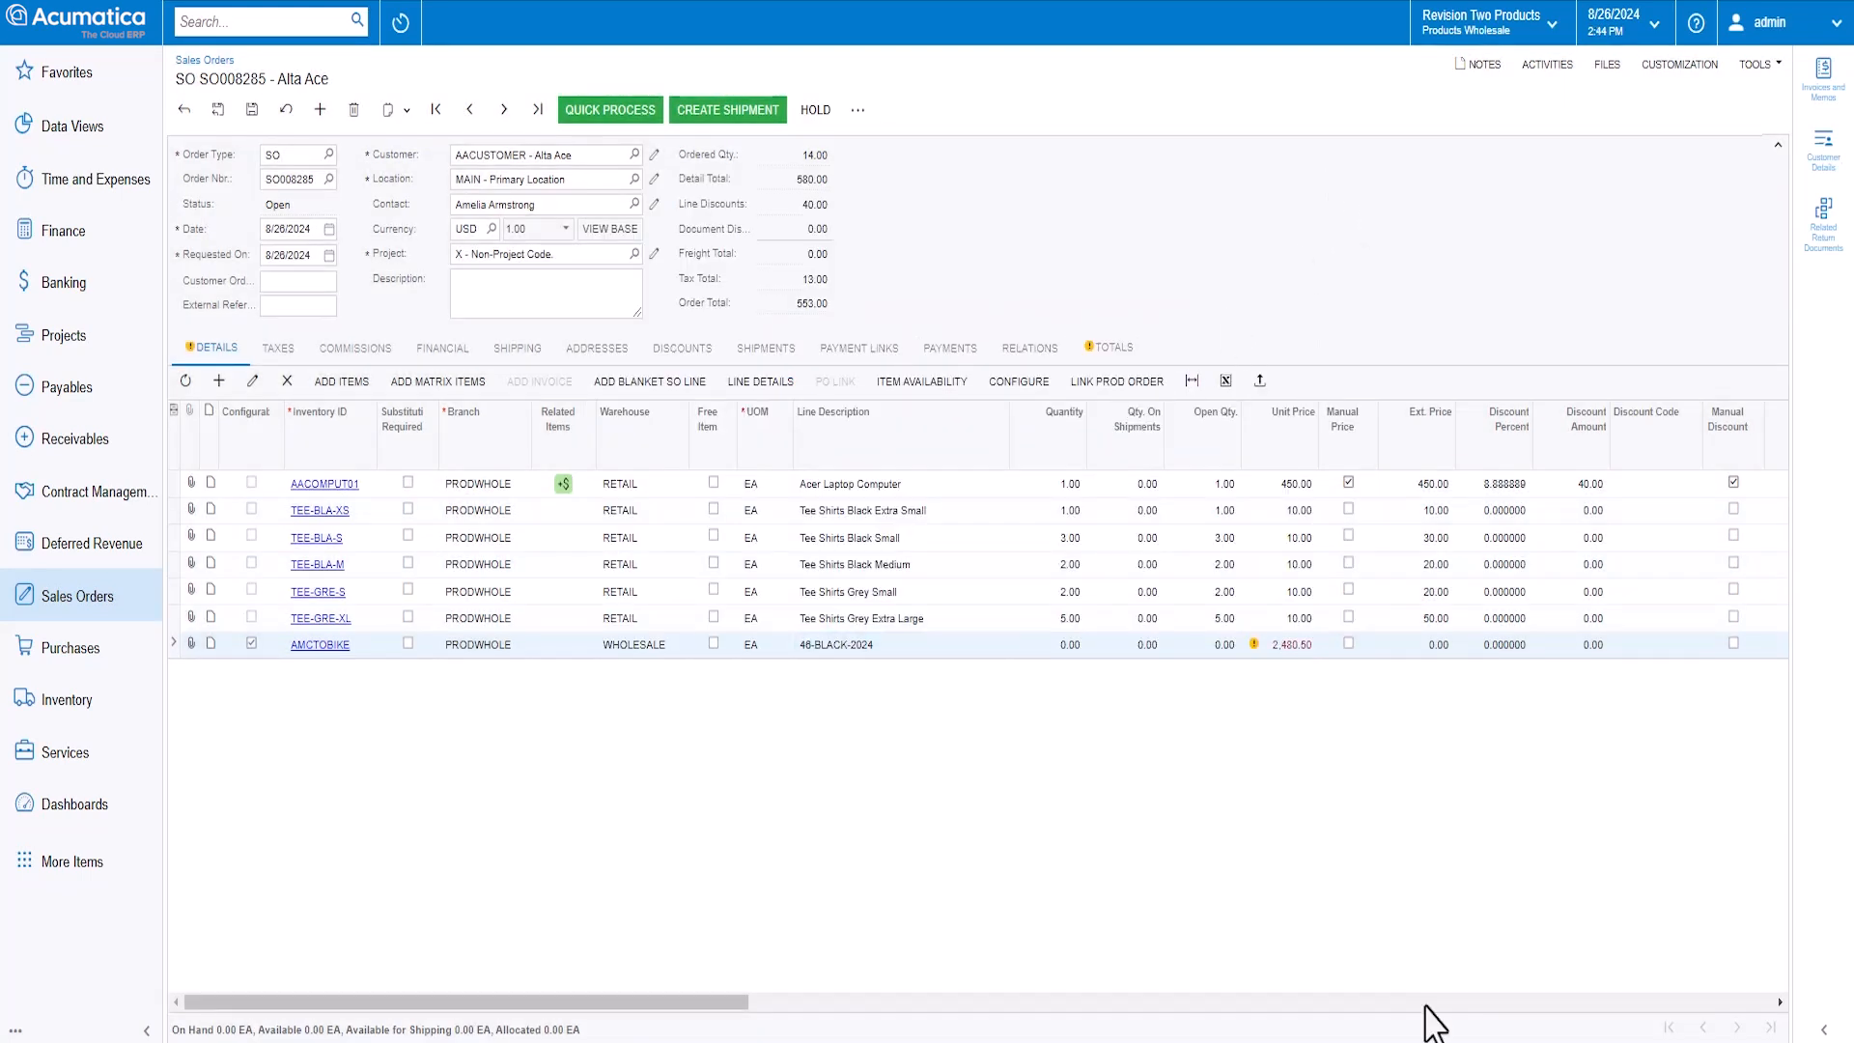
Examine the tax categories of the order lines and the ILLINOISTAX entry calculated for the order.
left_click(1420, 1001)
left_click(1420, 1001)
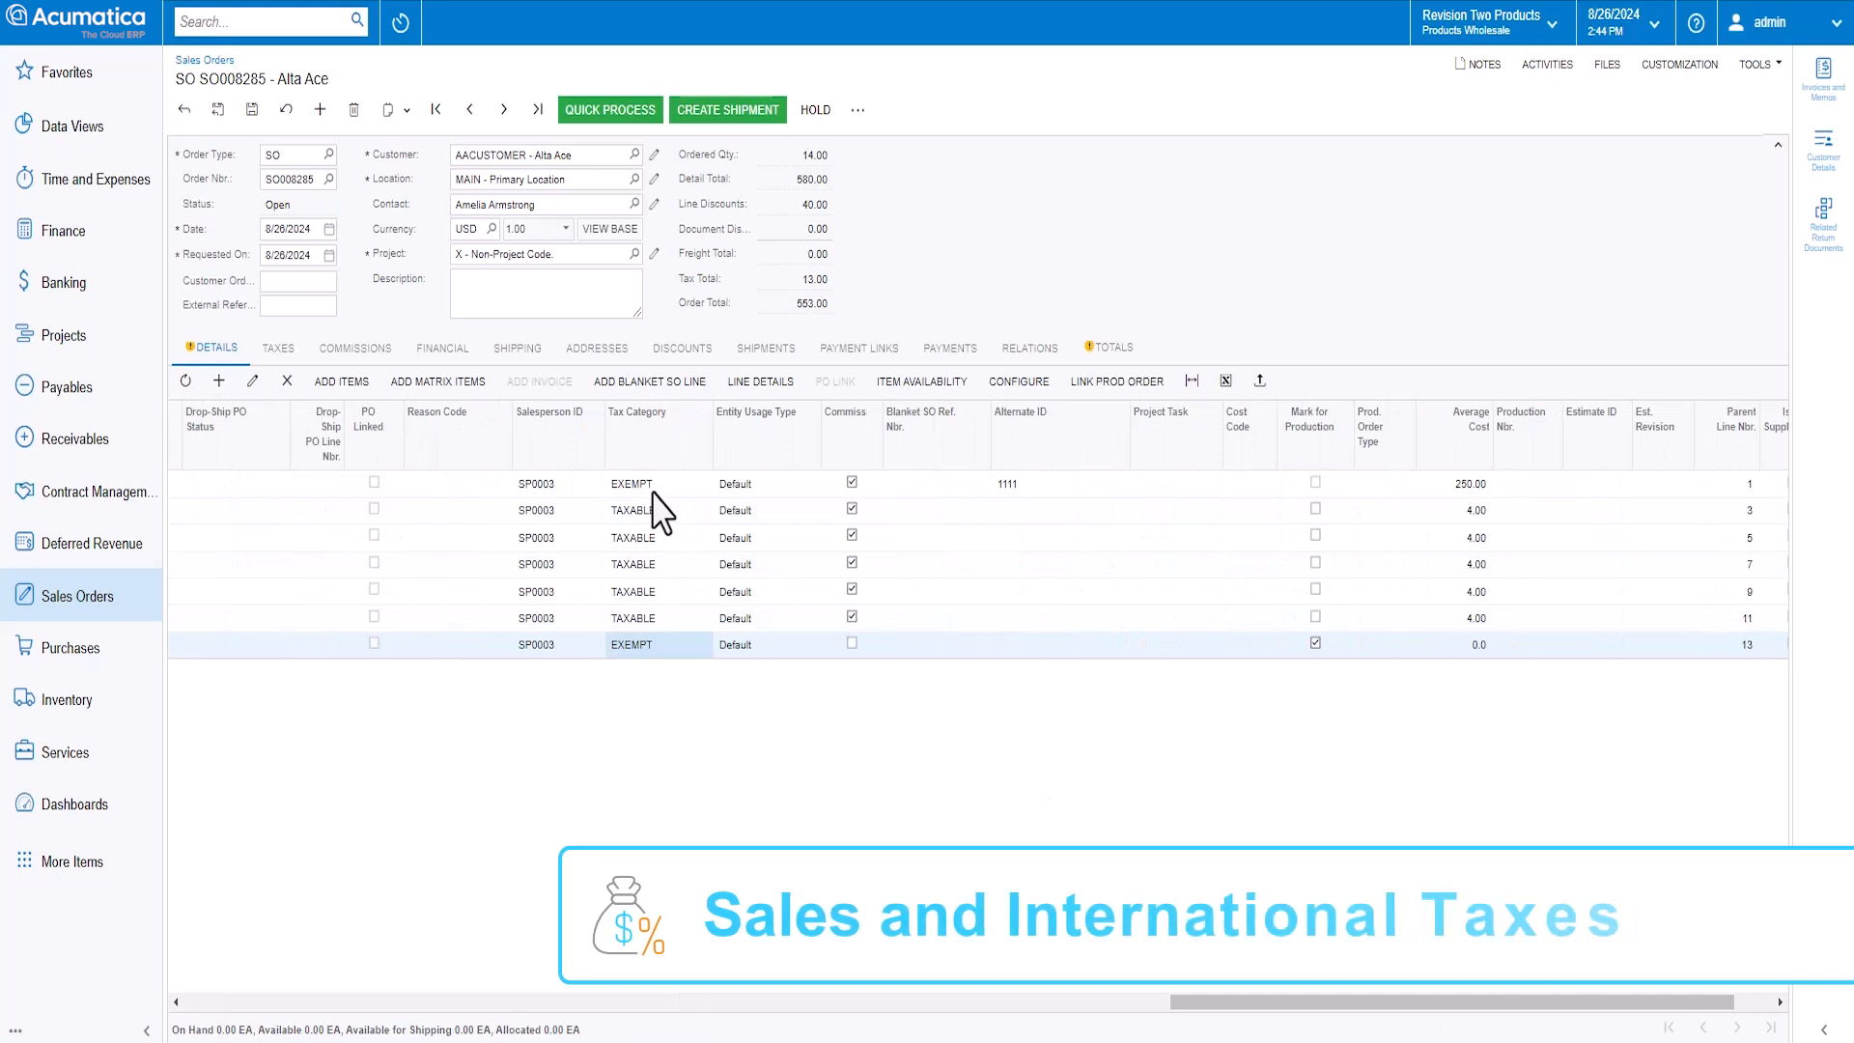
left_click(657, 537)
left_click(278, 348)
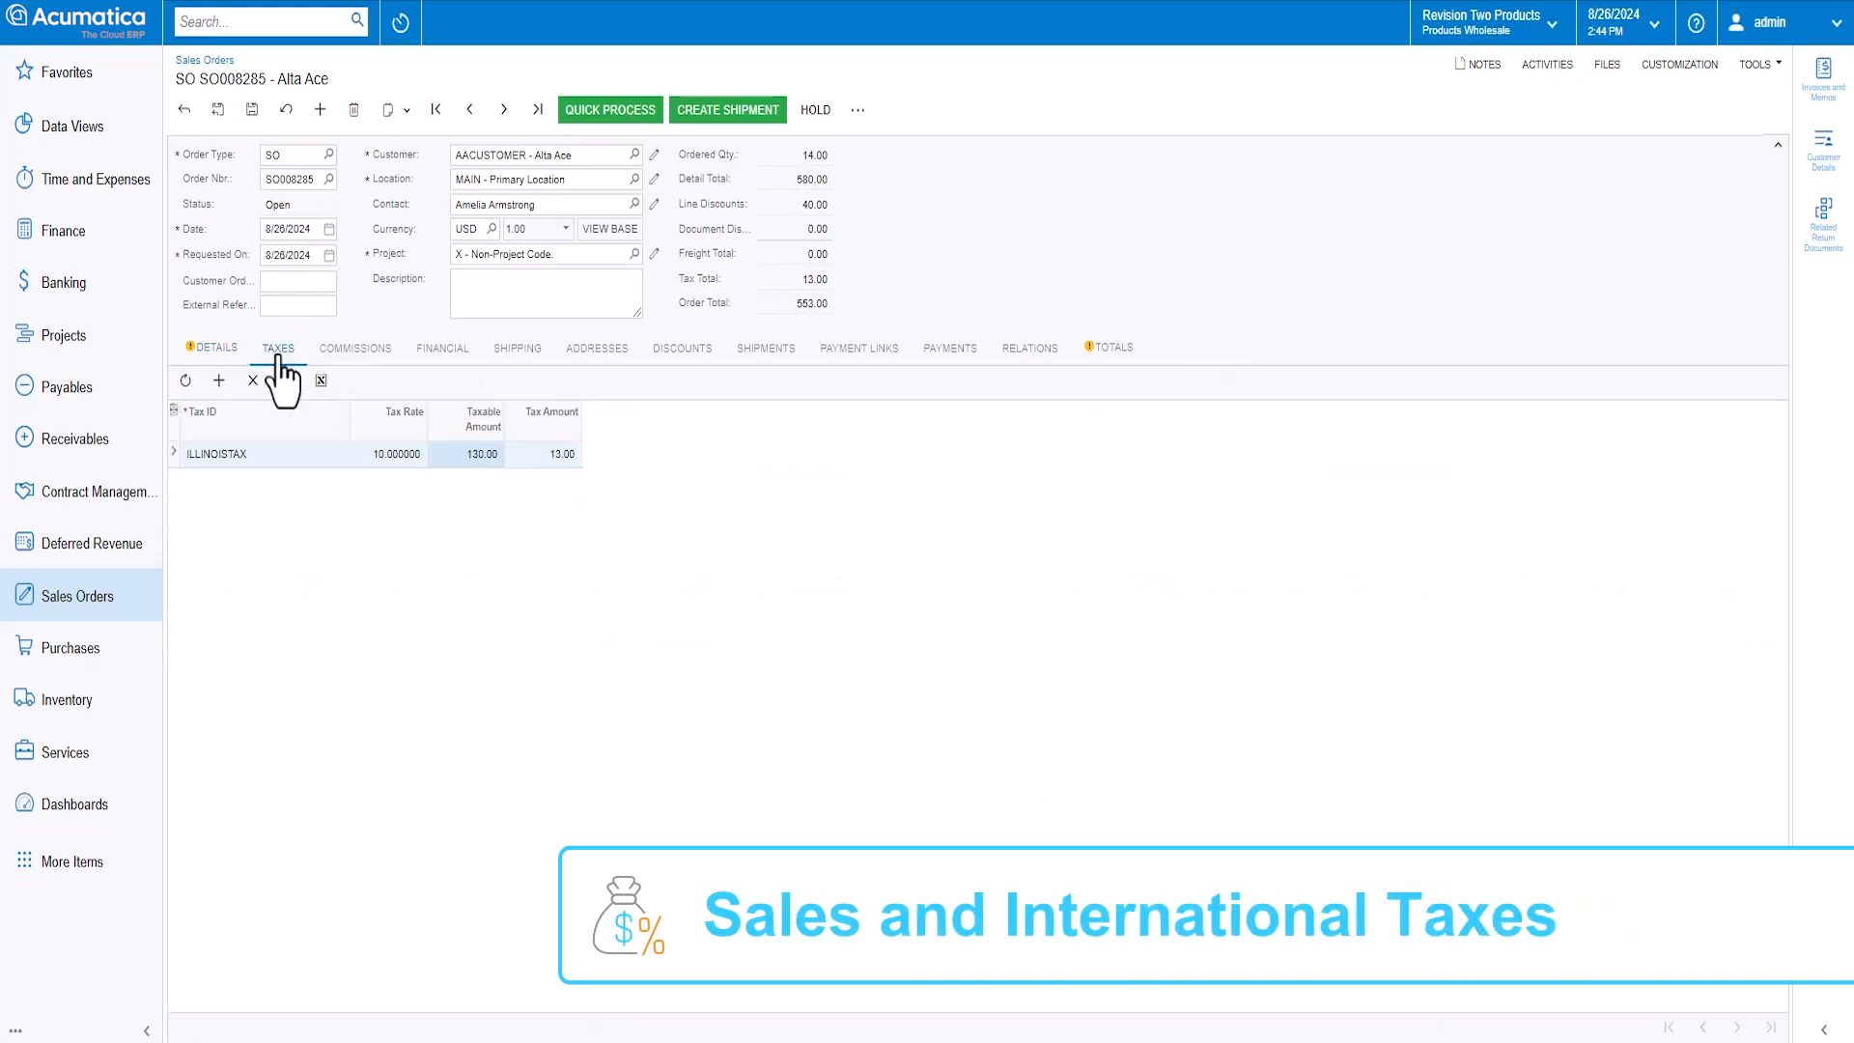
left_click(273, 454)
left_click(340, 454)
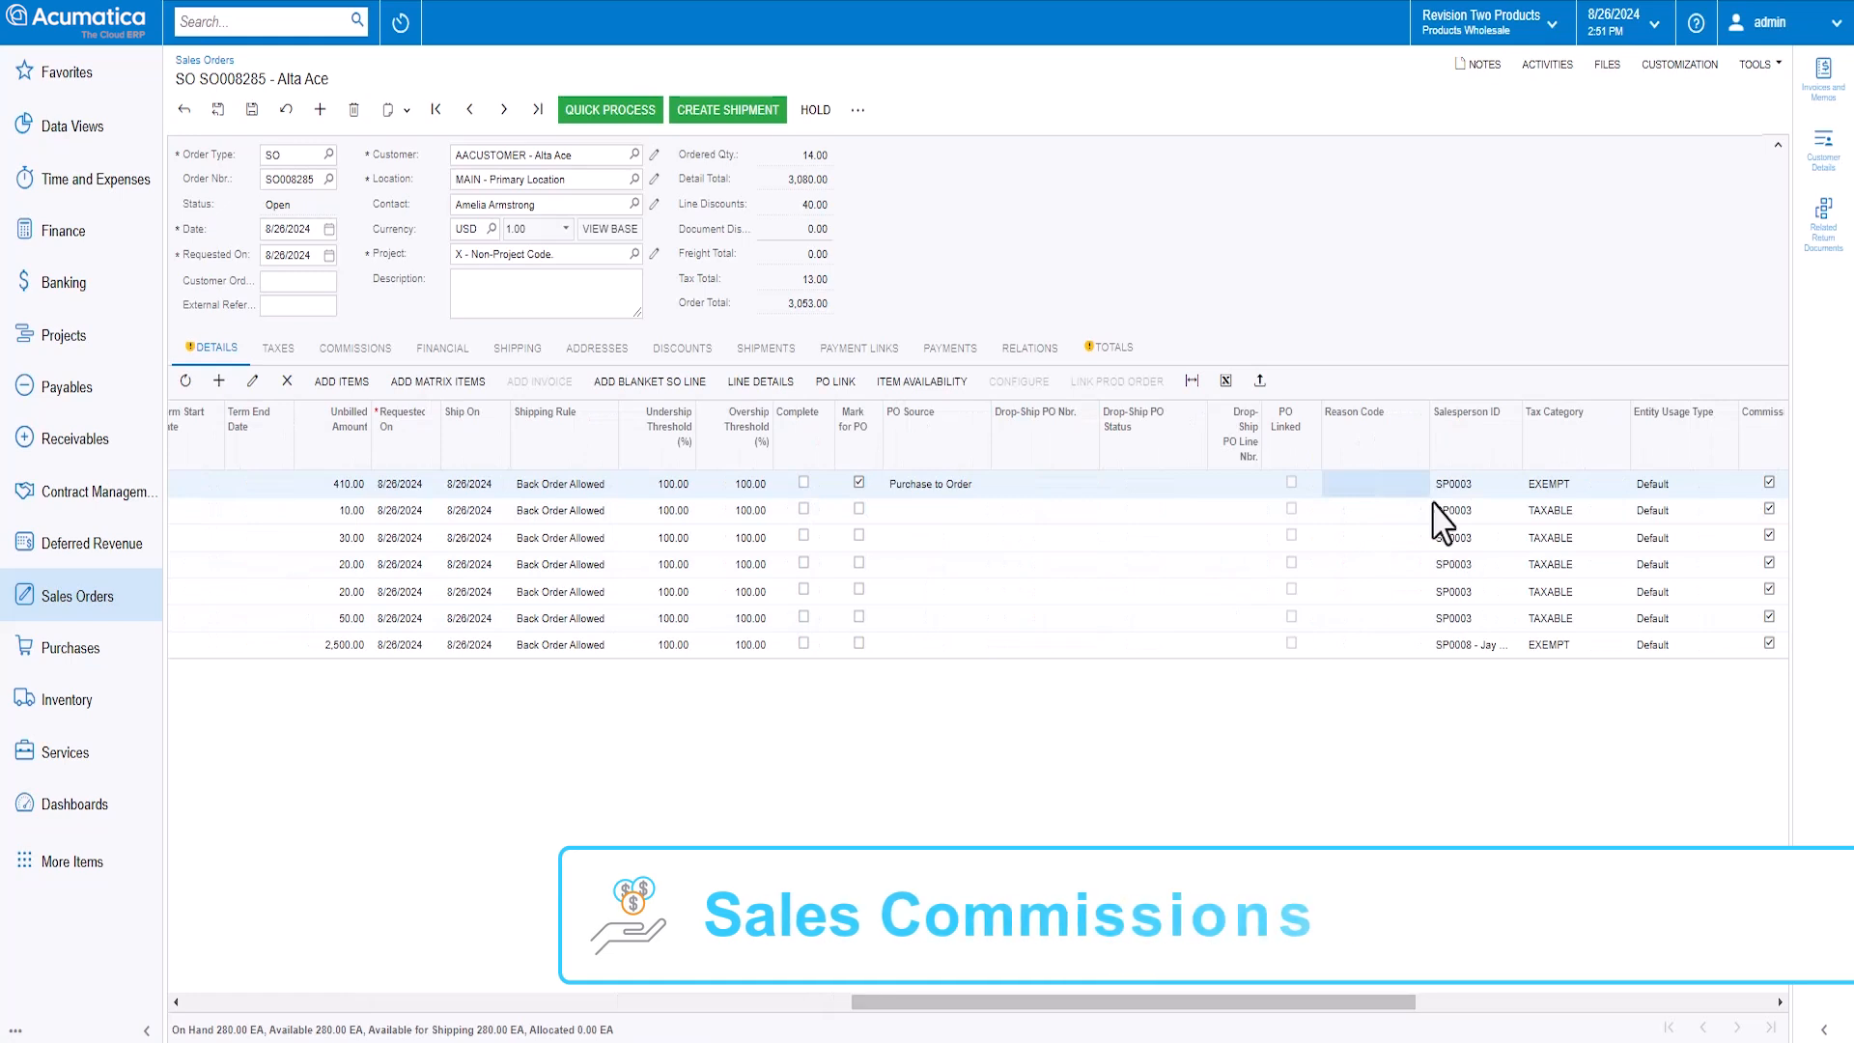
Review the salespersons assigned to the laptop and bike lines and the order's commission rates.
left_click(1464, 485)
left_click(1475, 645)
left_click(353, 348)
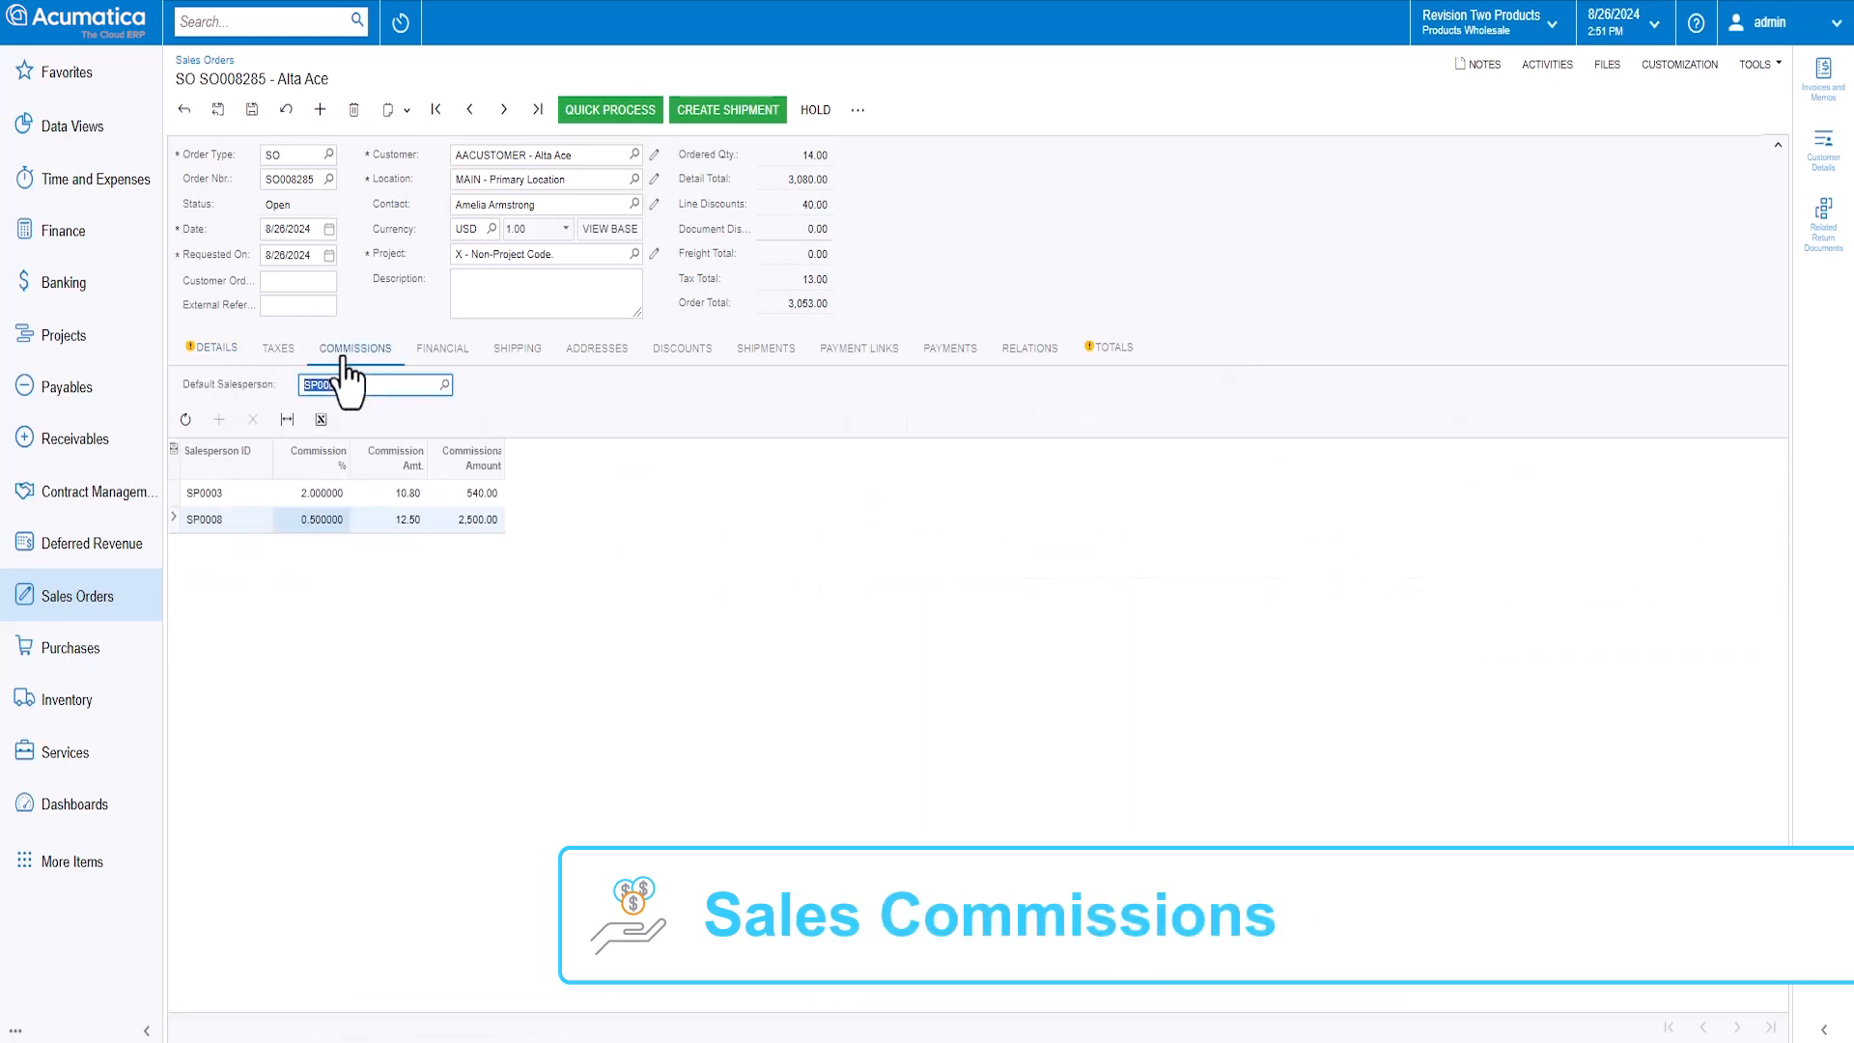
left_click(324, 519)
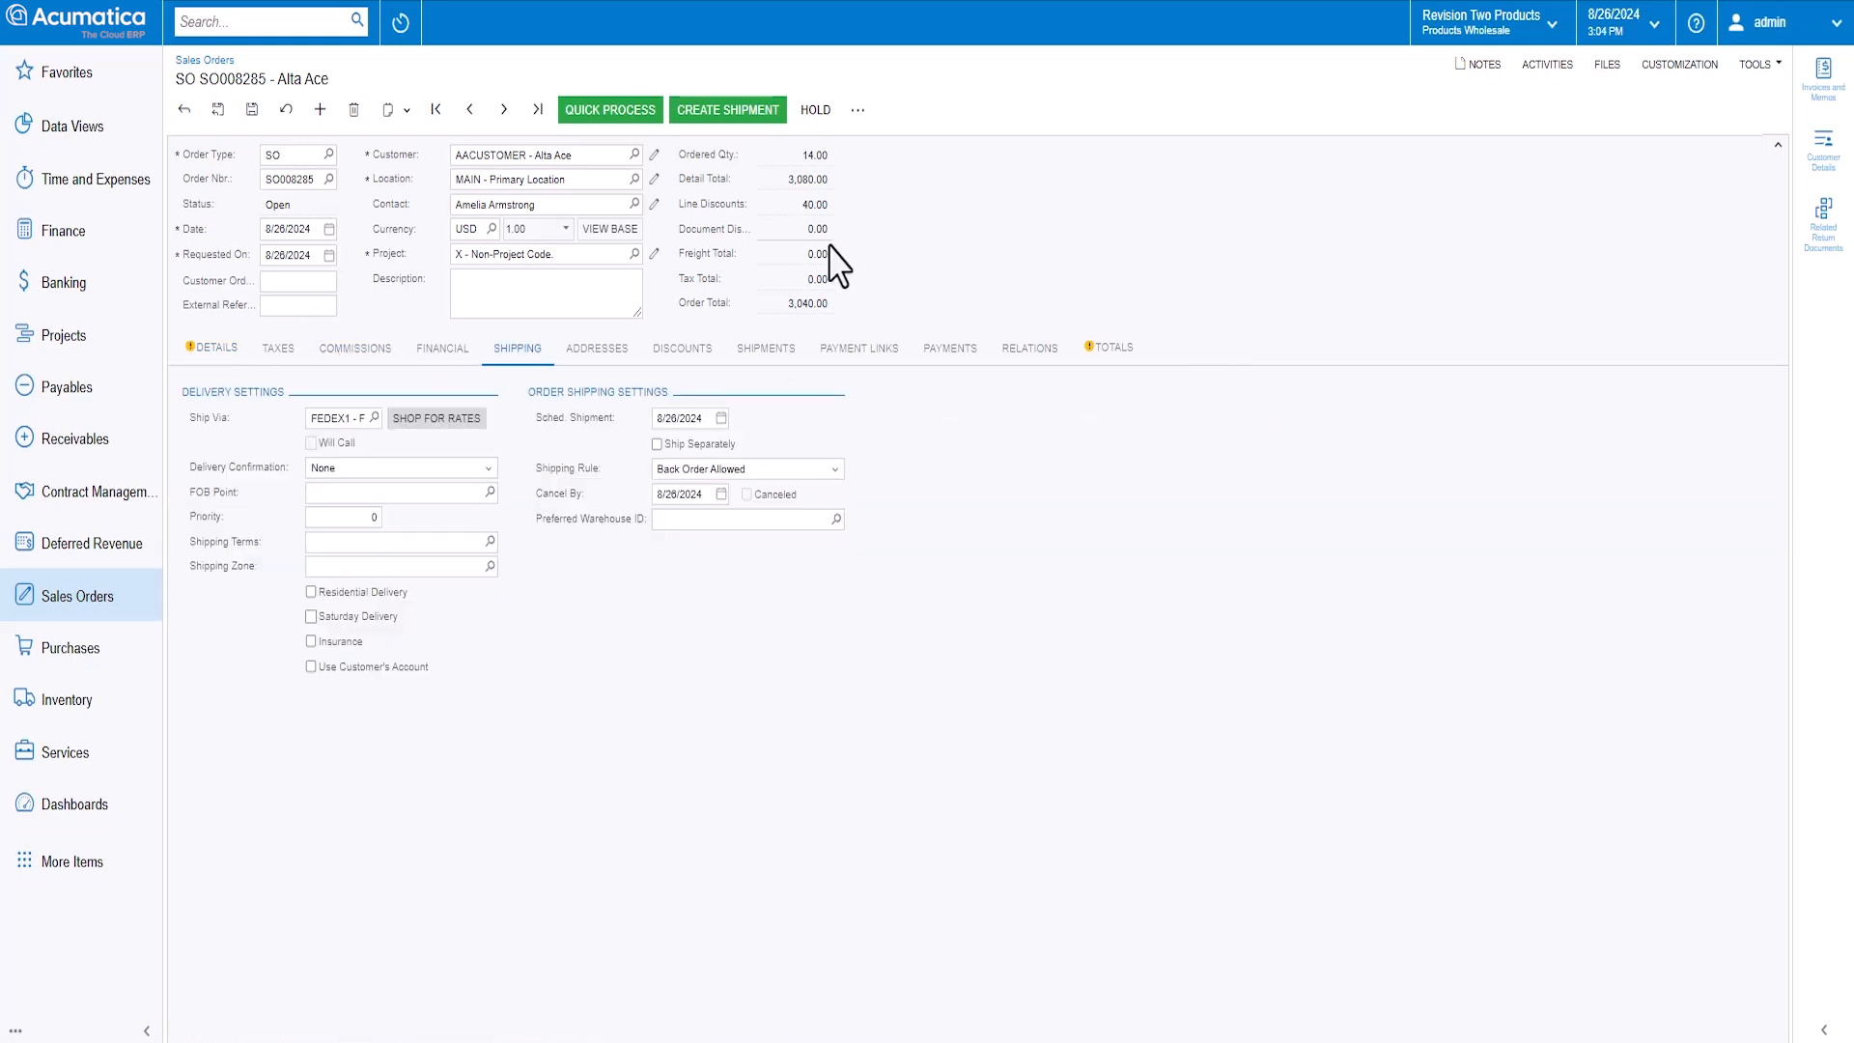
Shop for carrier rates and accept FedEx Standard Overnight, FEDEX1, for the order.
left_click(452, 421)
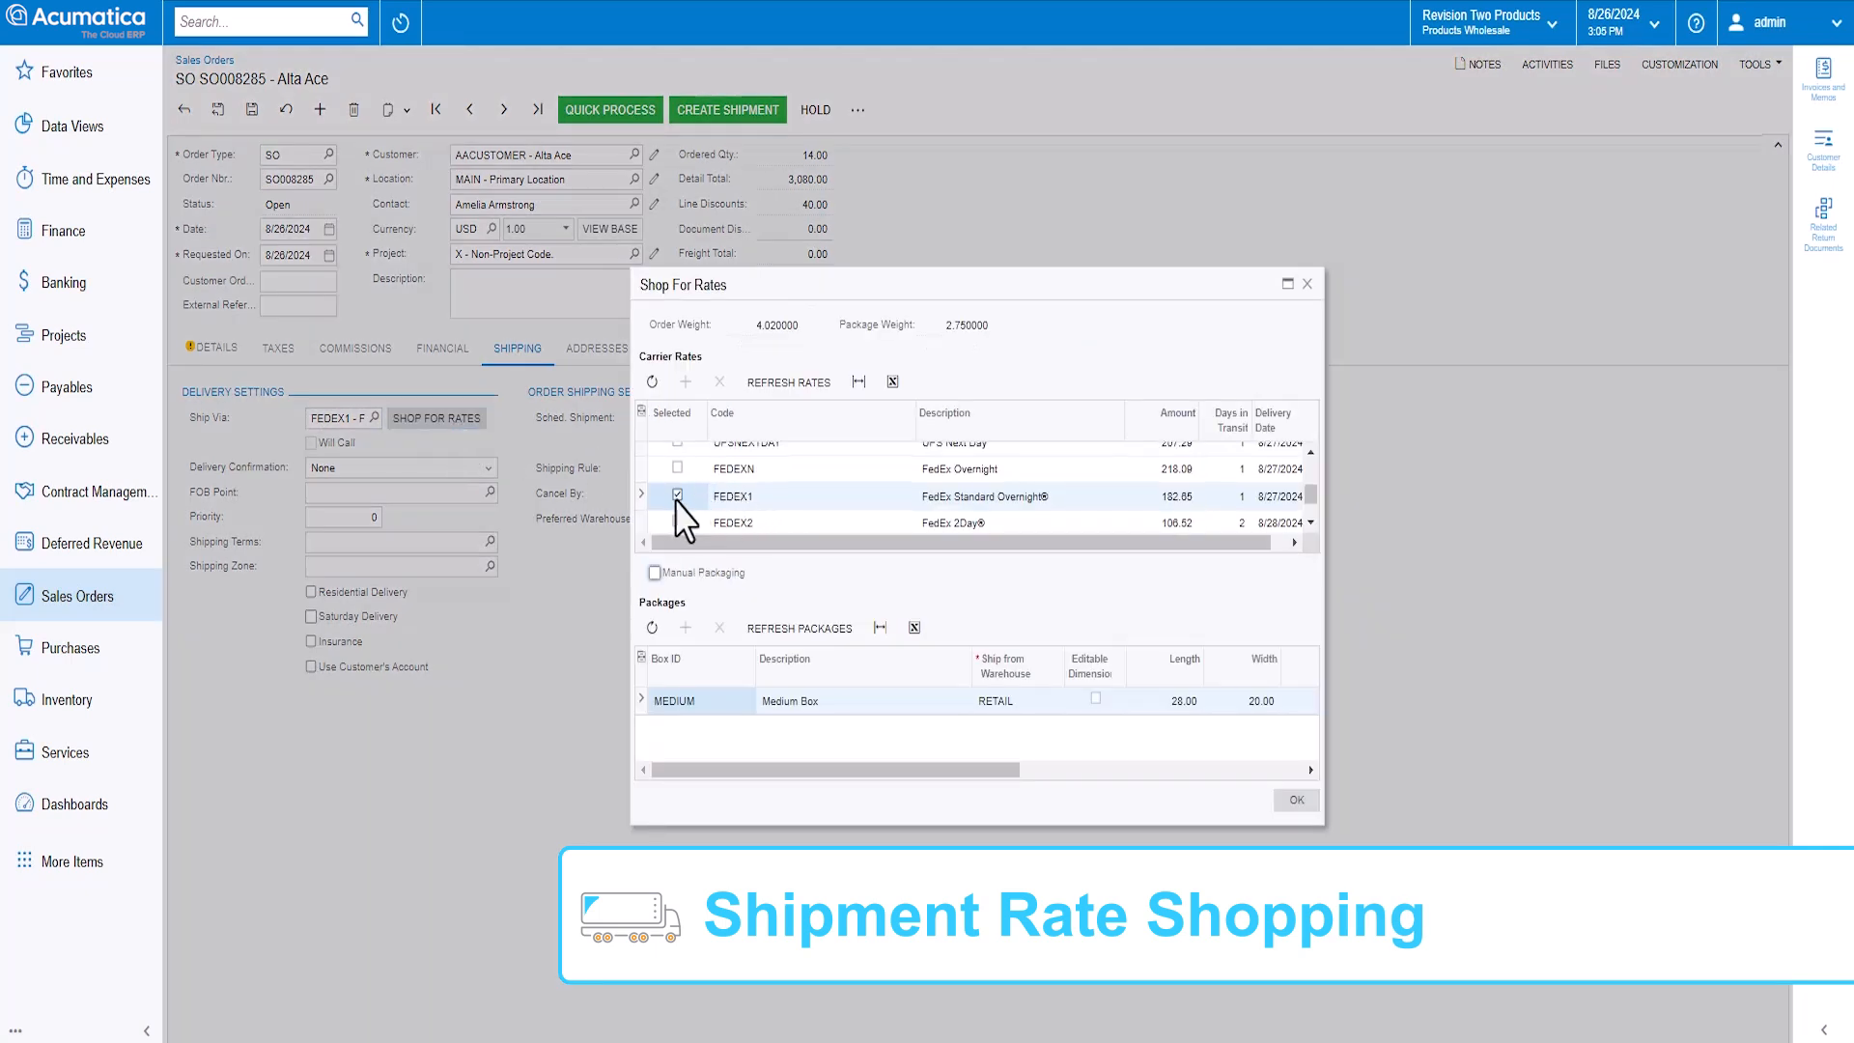
left_click(1295, 801)
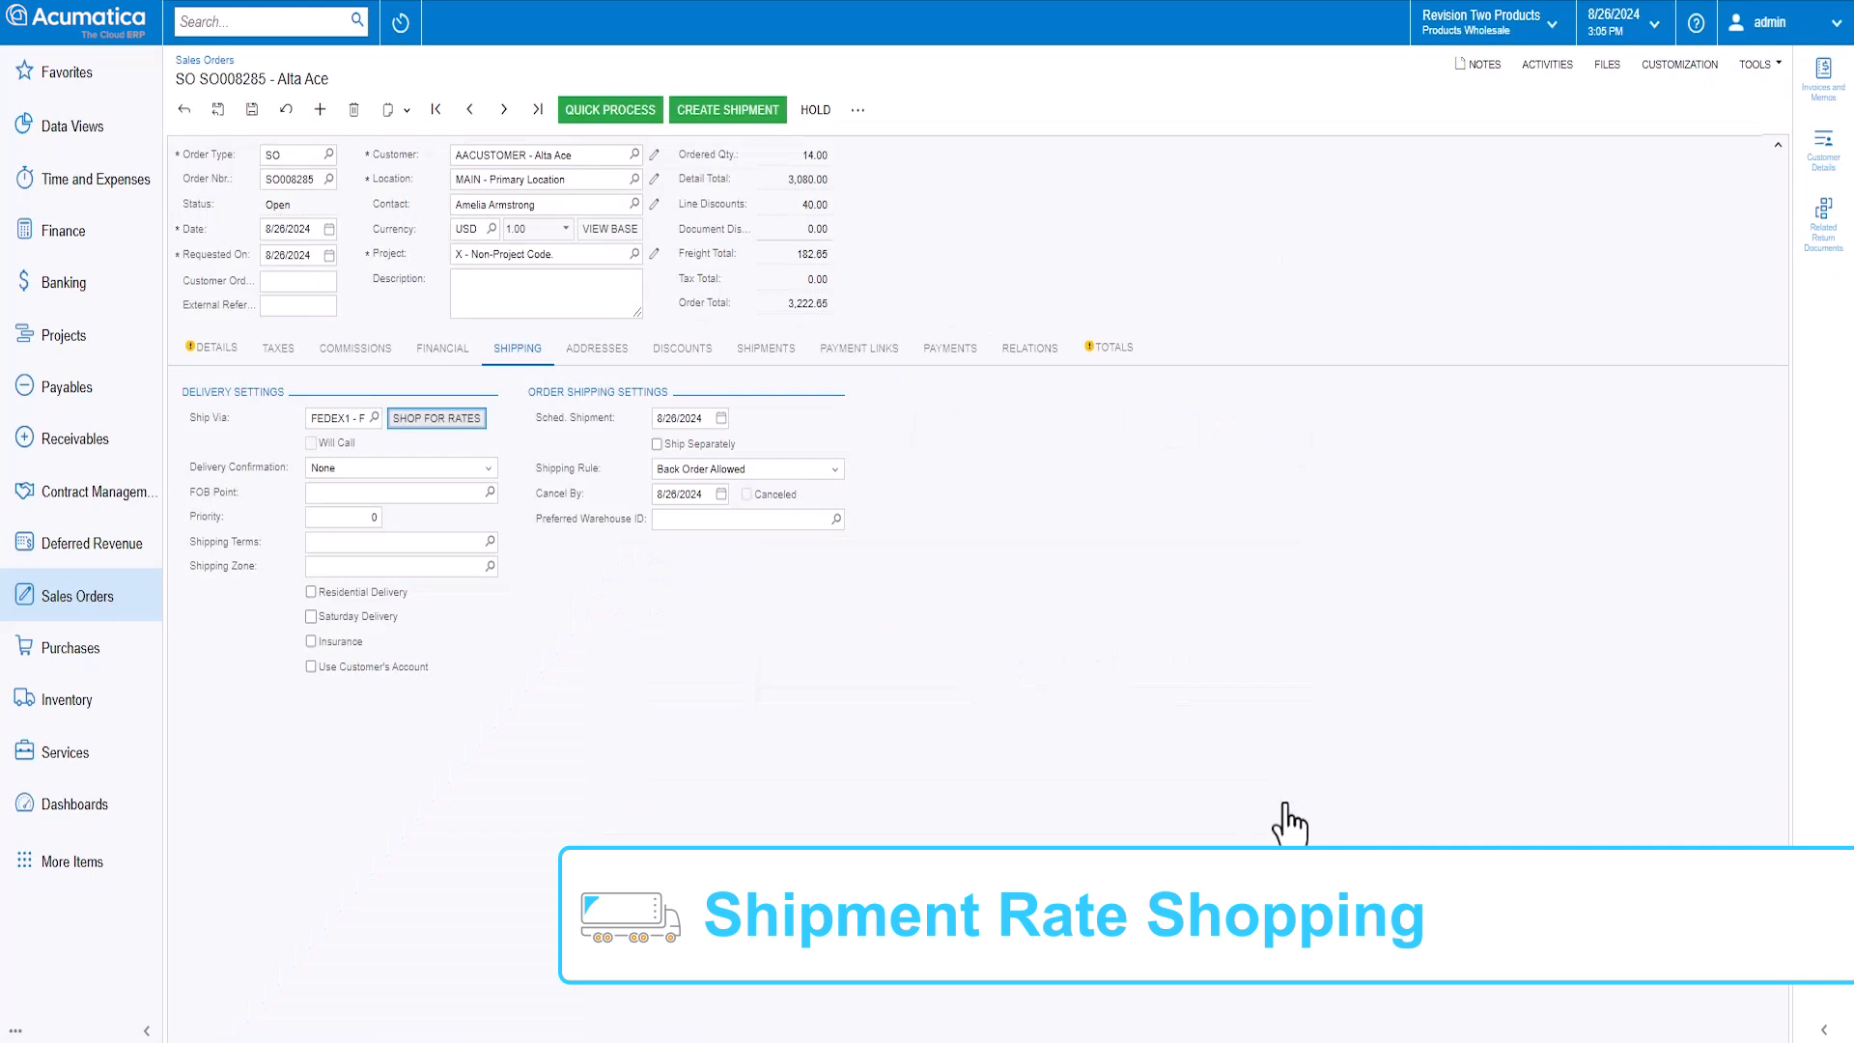
View the order's payments and open the entry of a new payment.
left_click(950, 347)
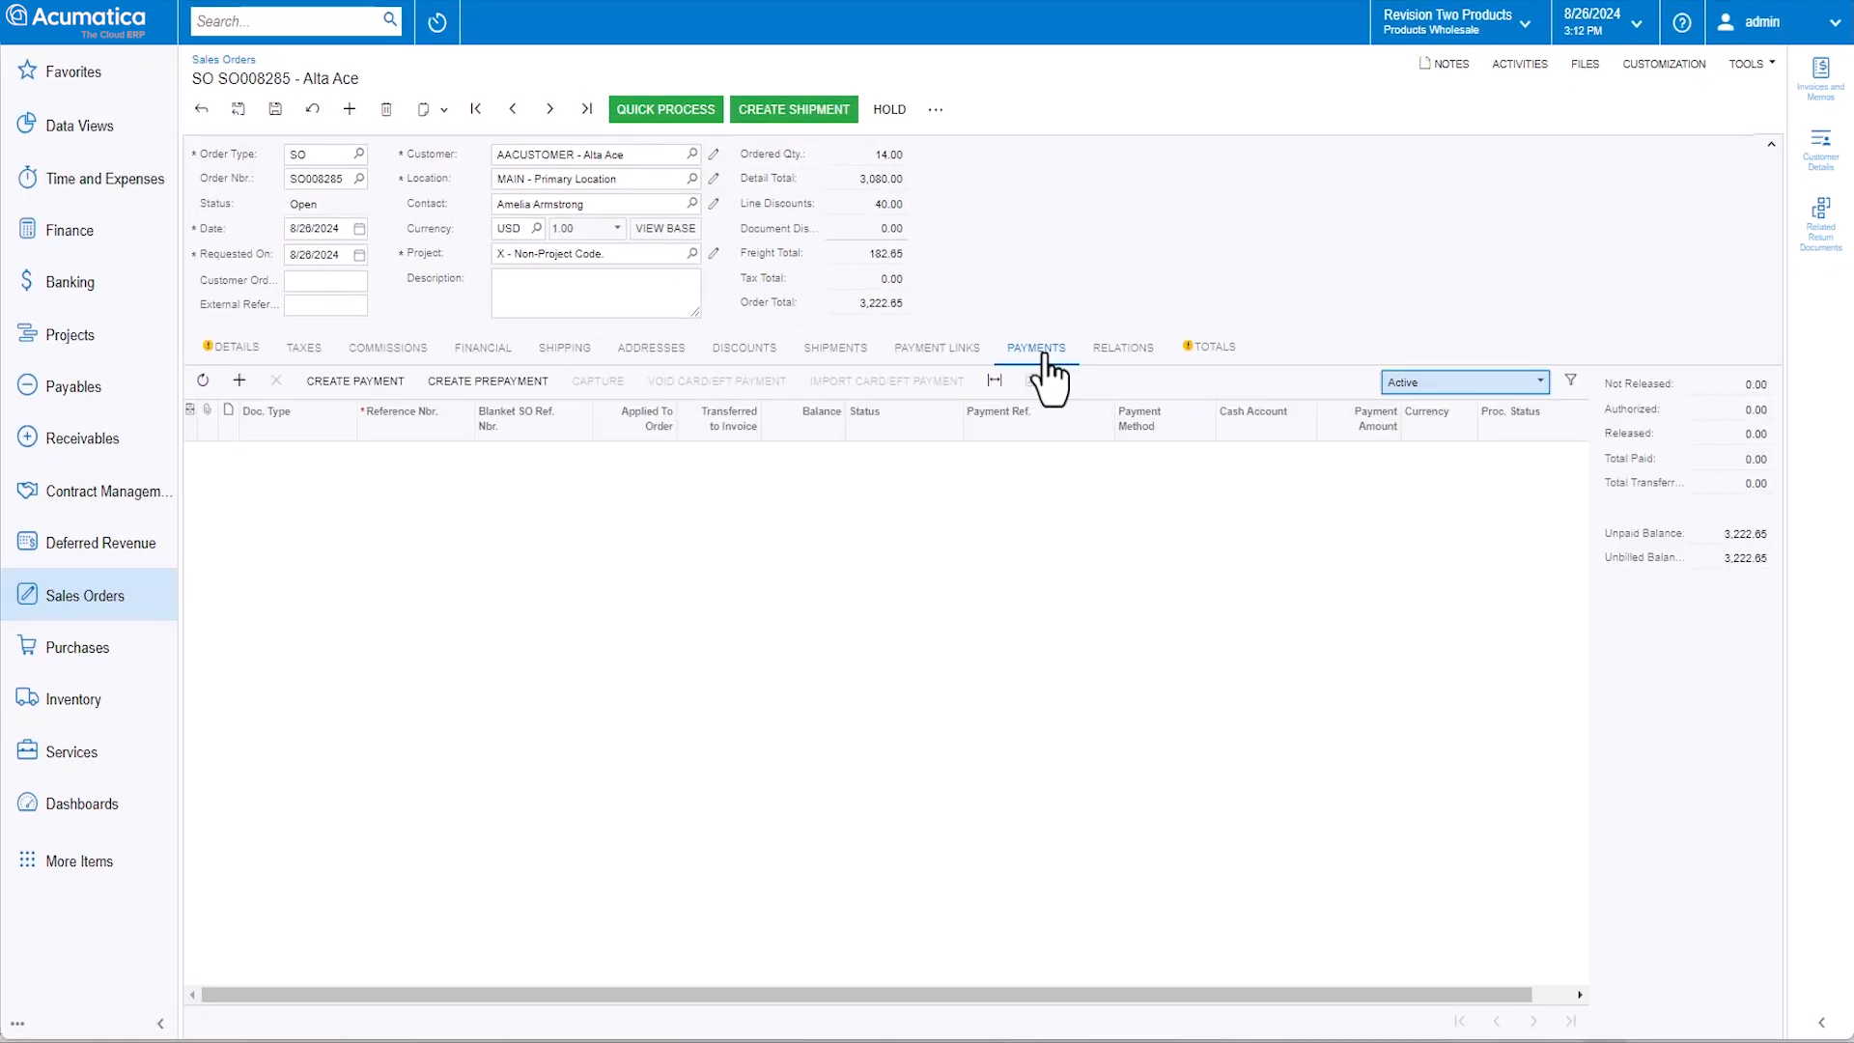
left_click(354, 381)
left_click(1074, 501)
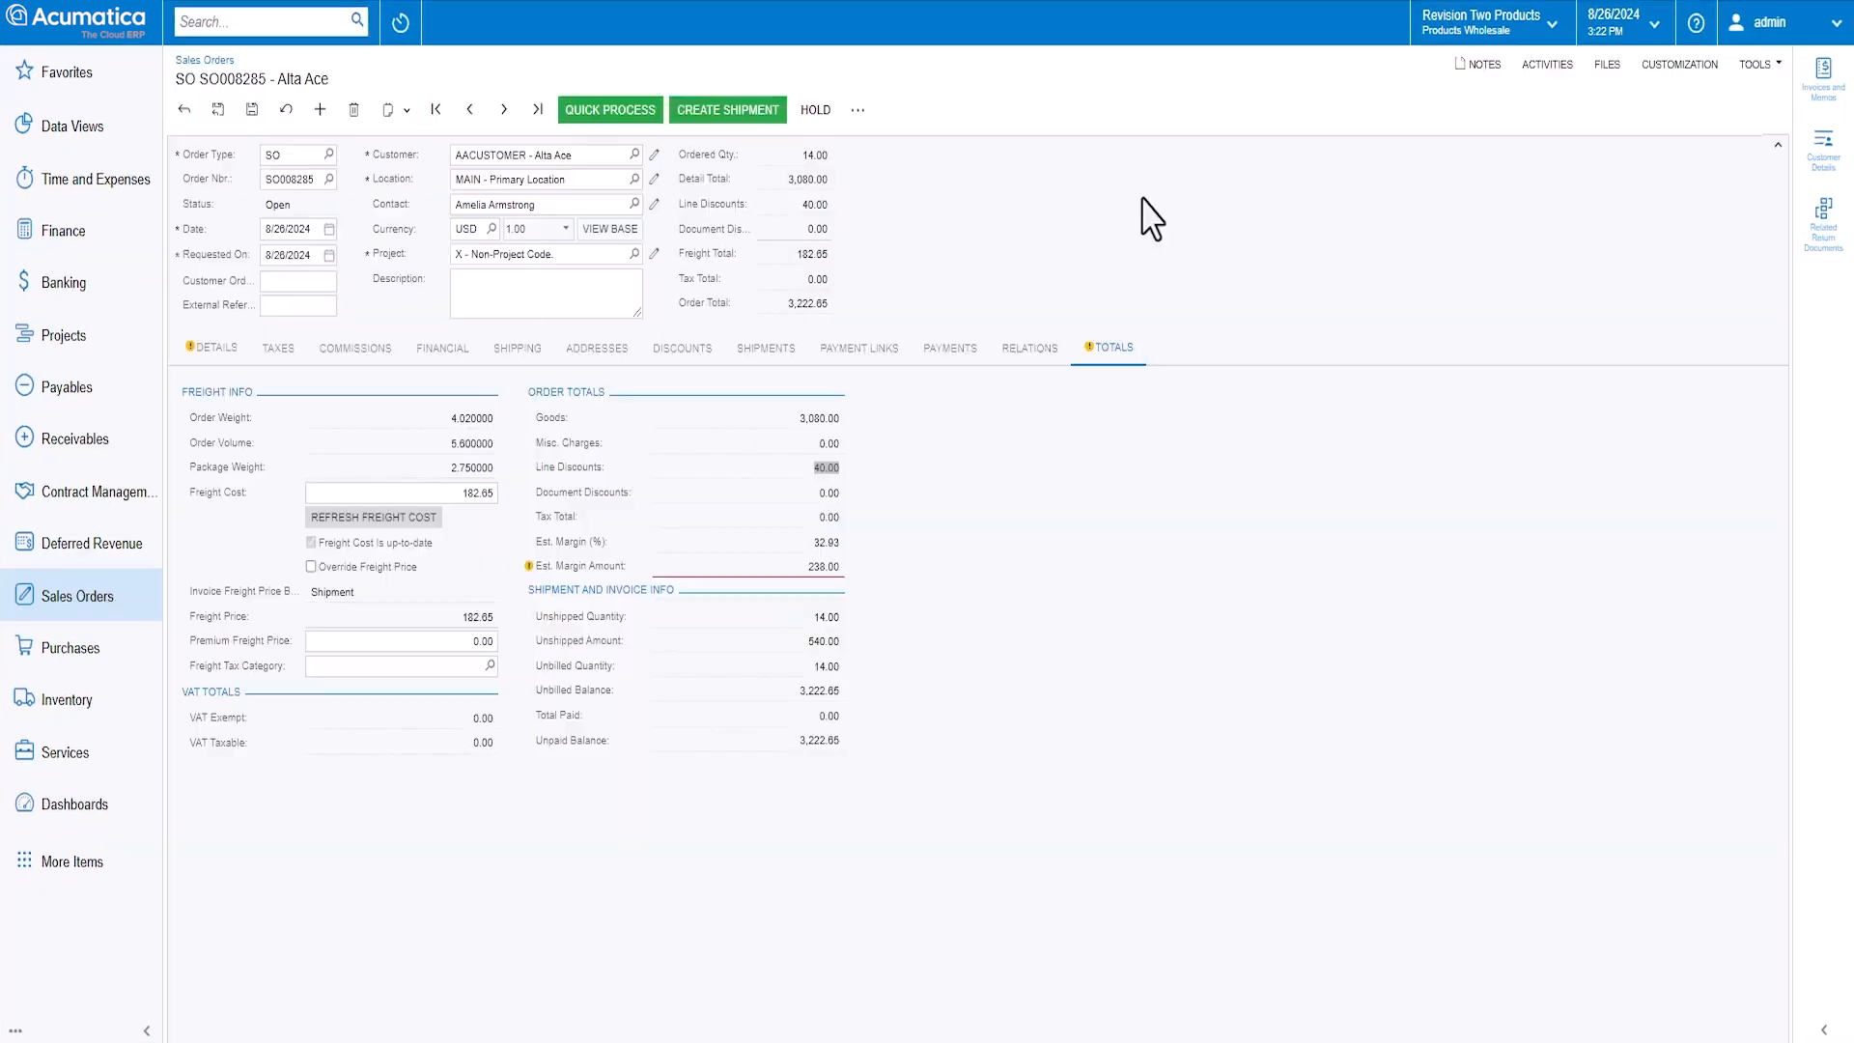
Examine the freight cost in the order totals and view the further actions available for the order.
left_click(478, 492)
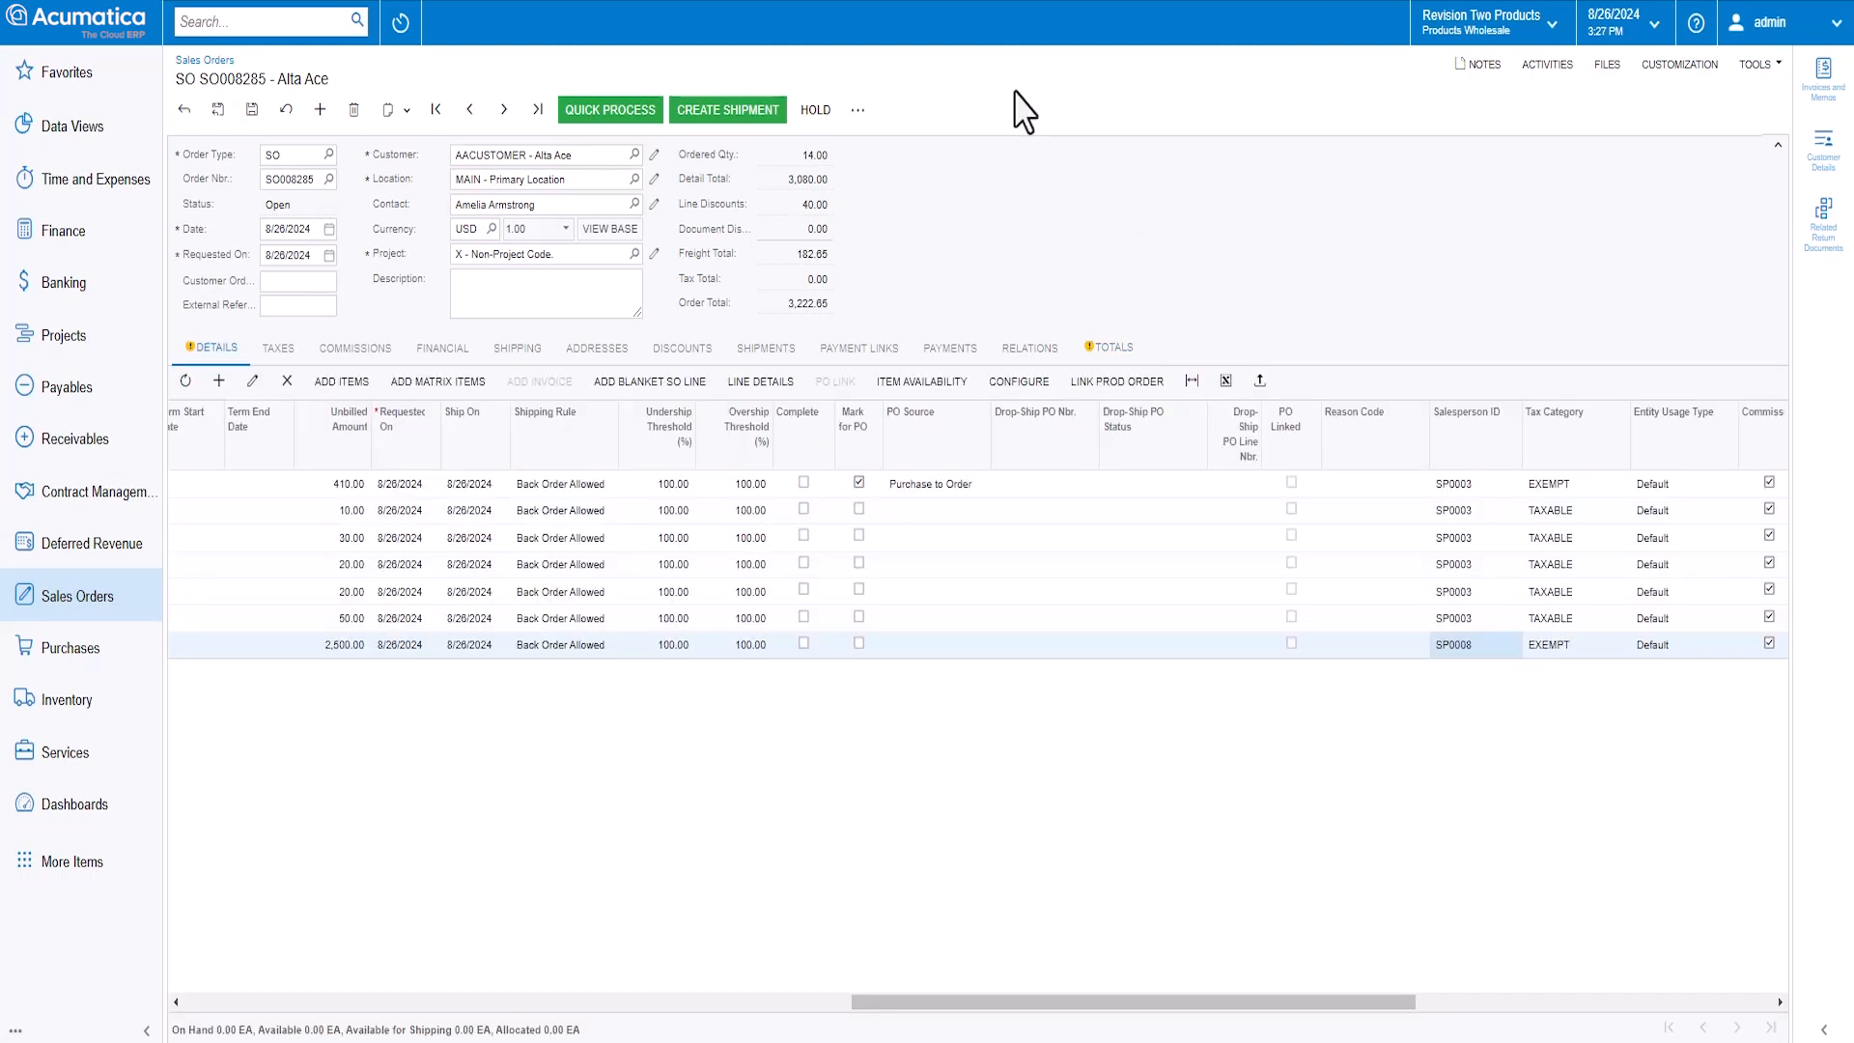
left_click(856, 112)
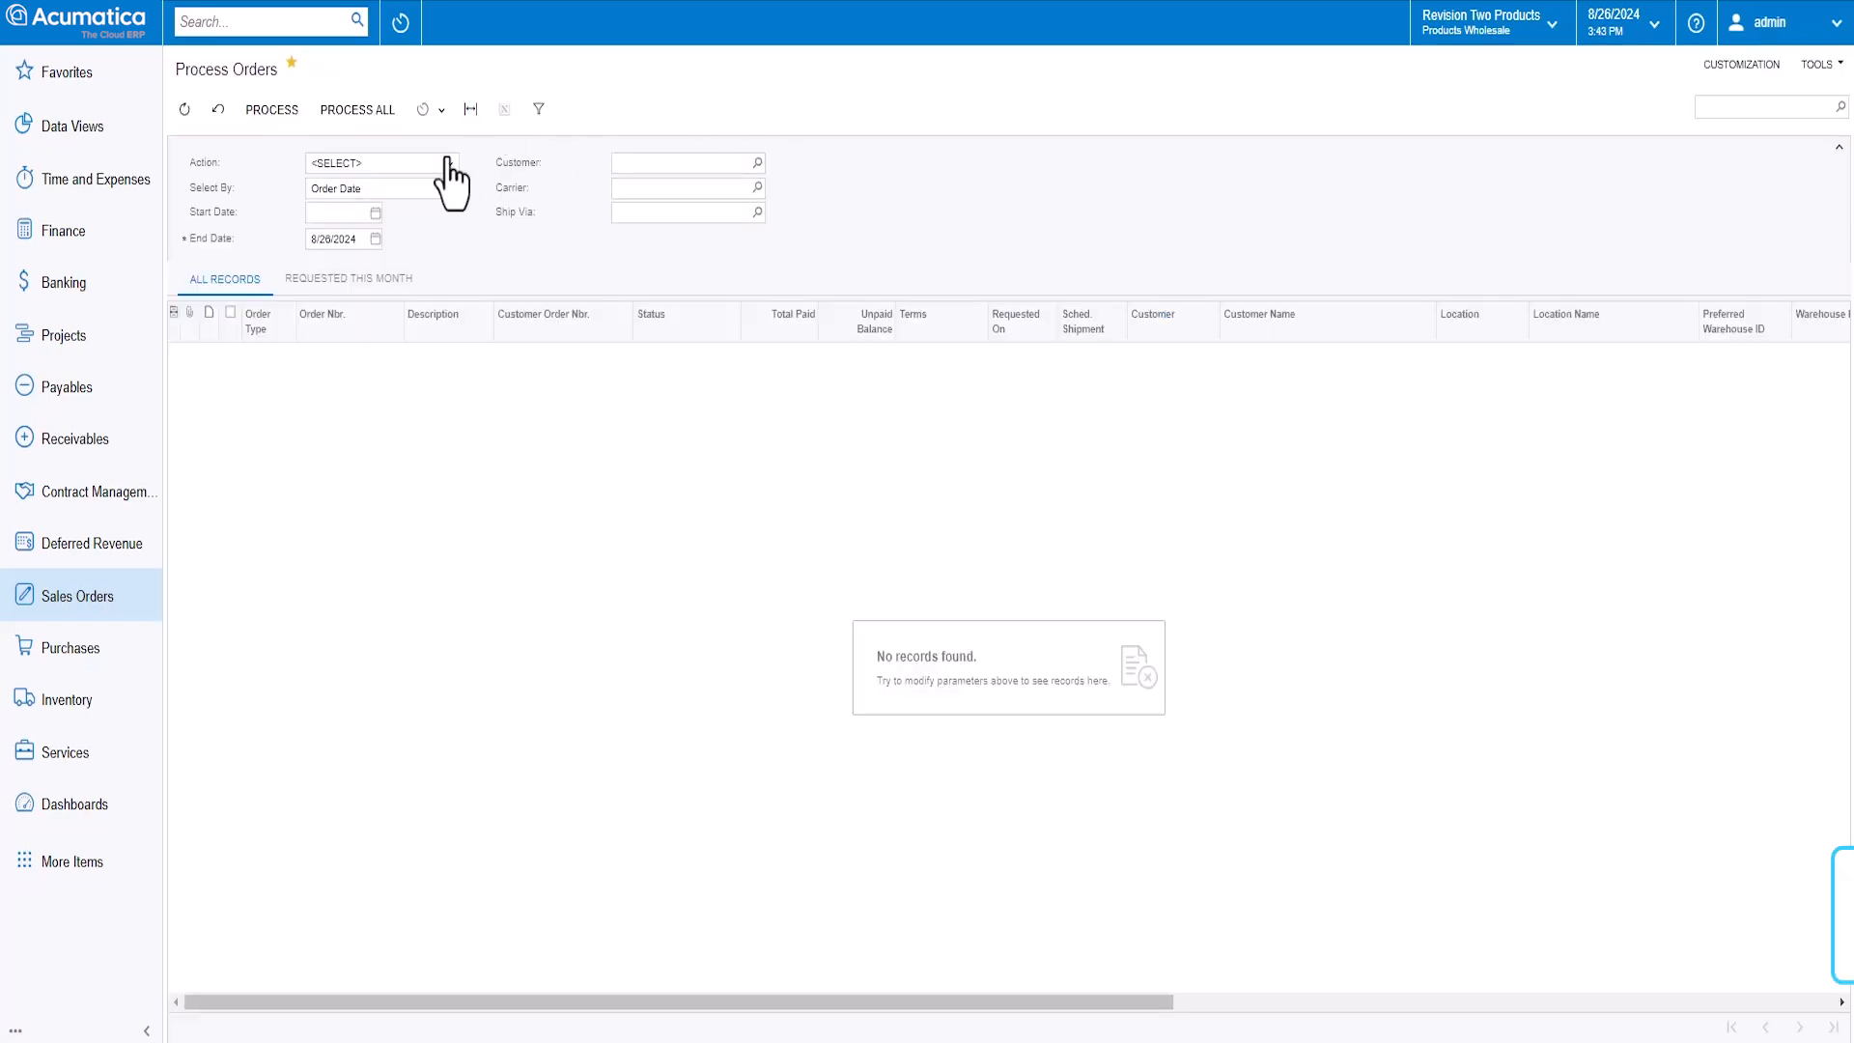
Process the first listed blanket order with the Create Child Orders action.
left_click(442, 166)
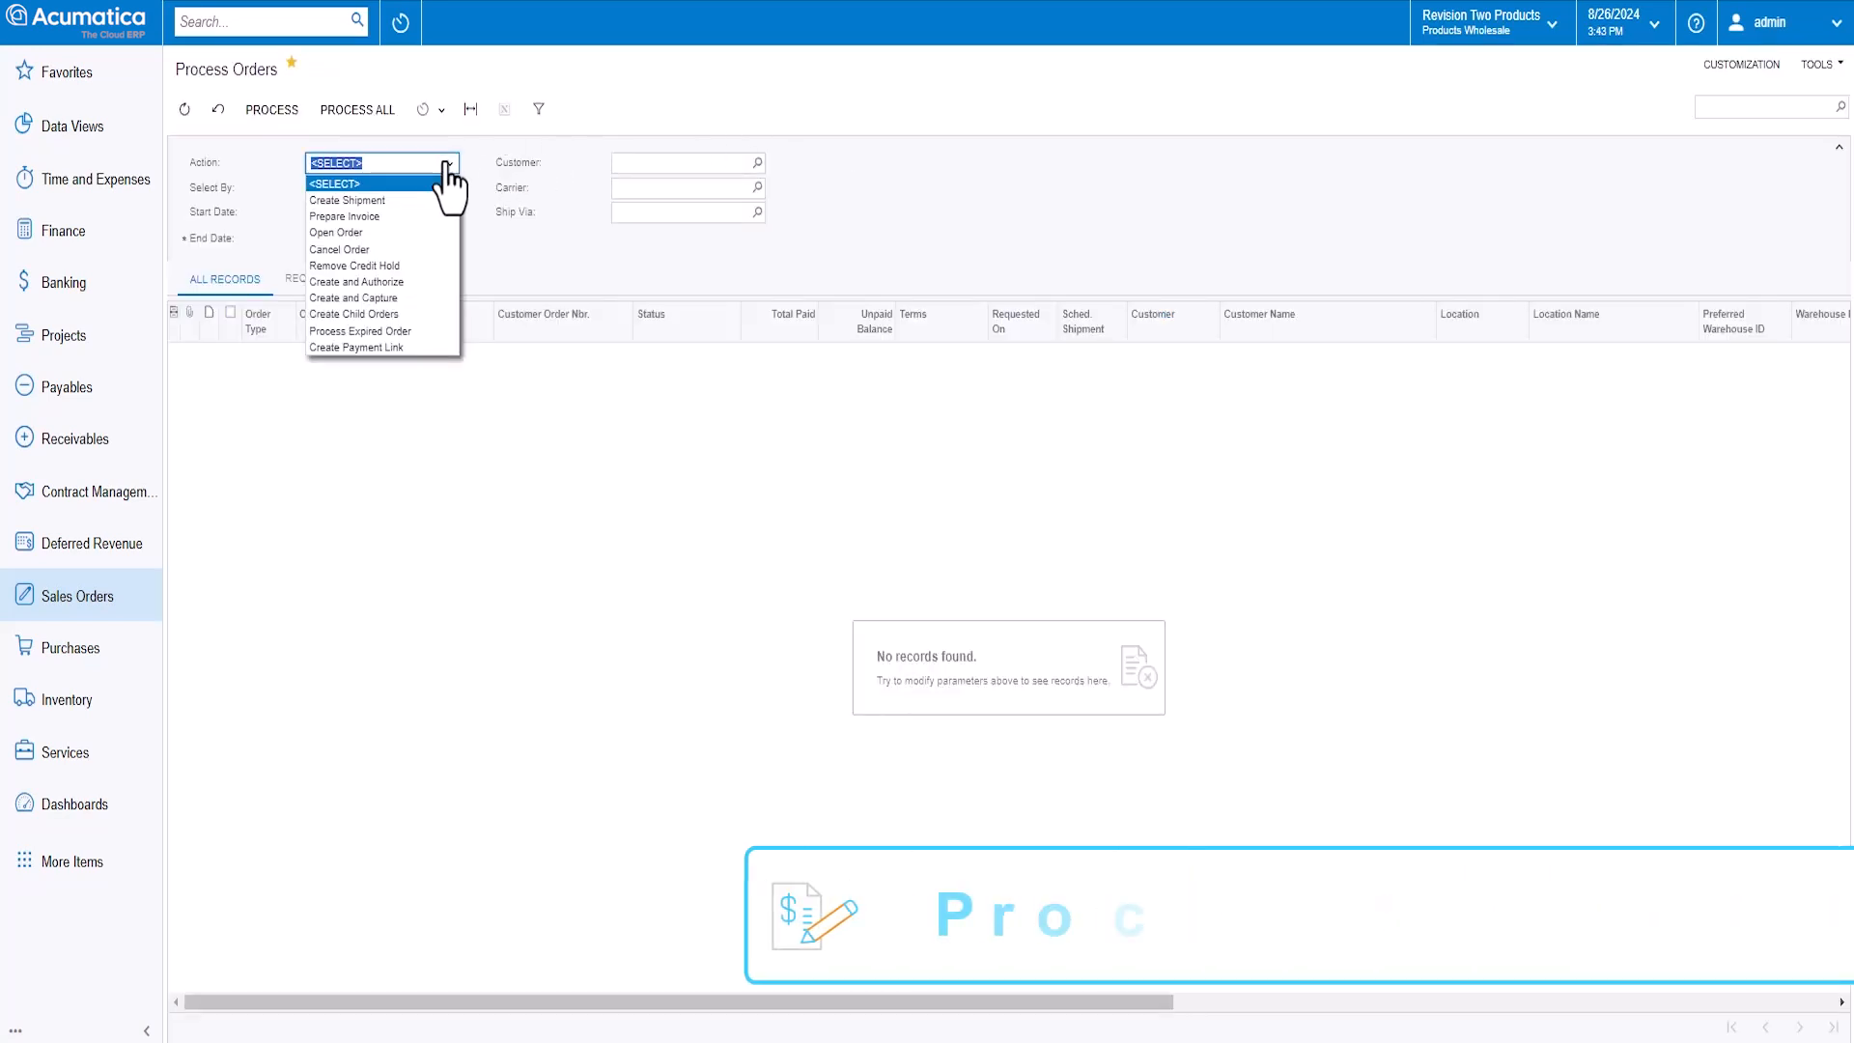
left_click(415, 313)
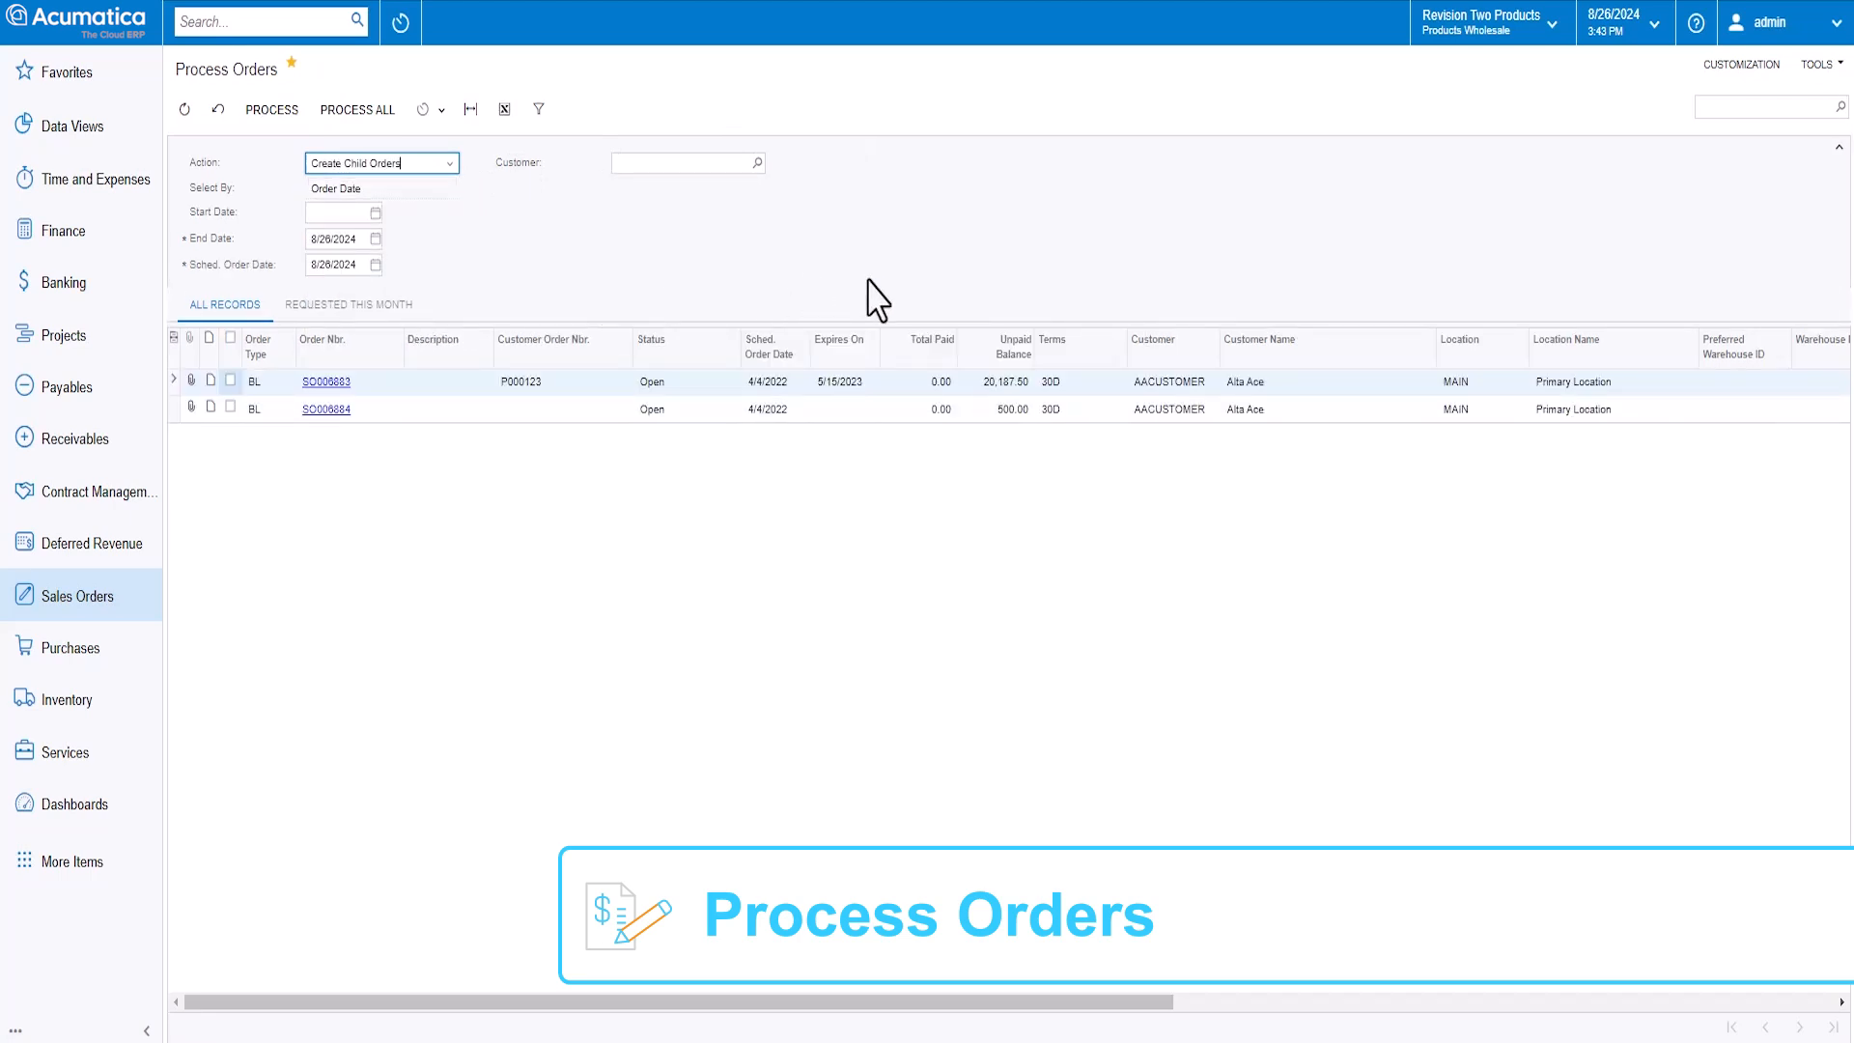
left_click(230, 379)
left_click(271, 111)
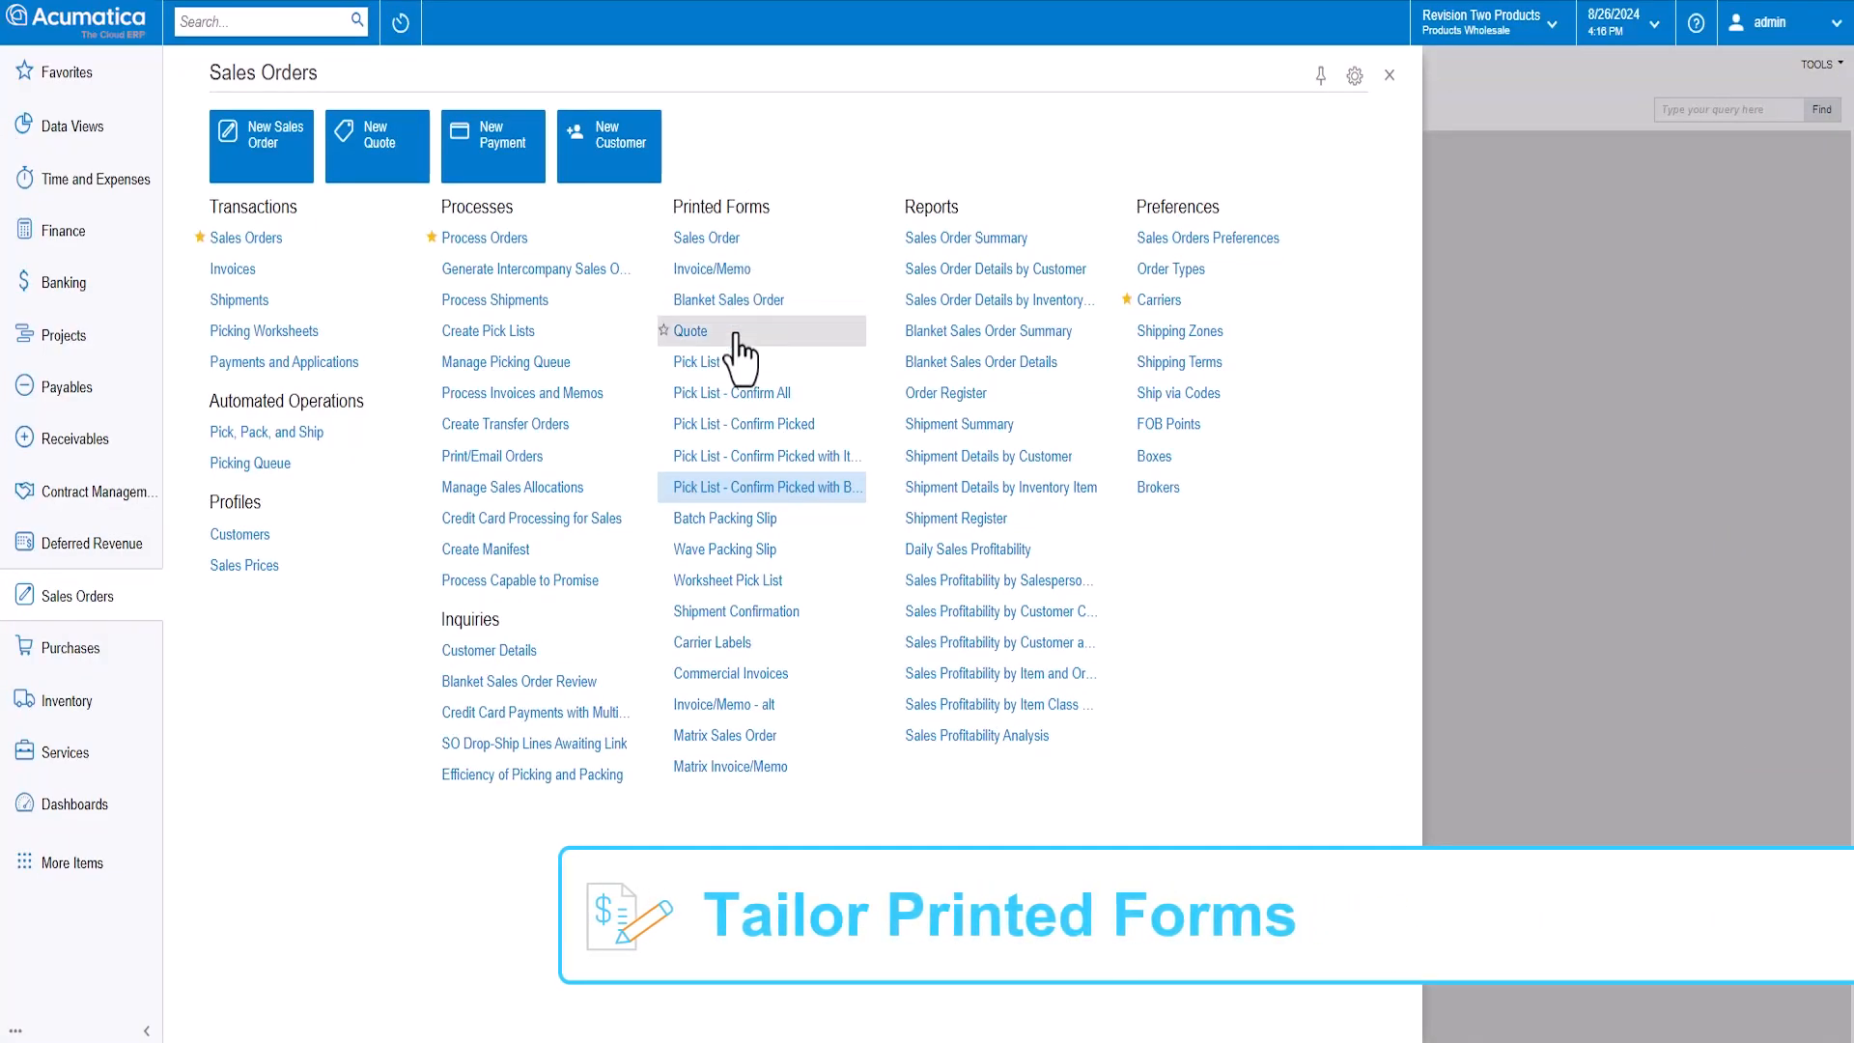
Open a confirm-picked pick list form, and run the Sales Profitability by Item Class and Item report for 2024.
left_click(763, 487)
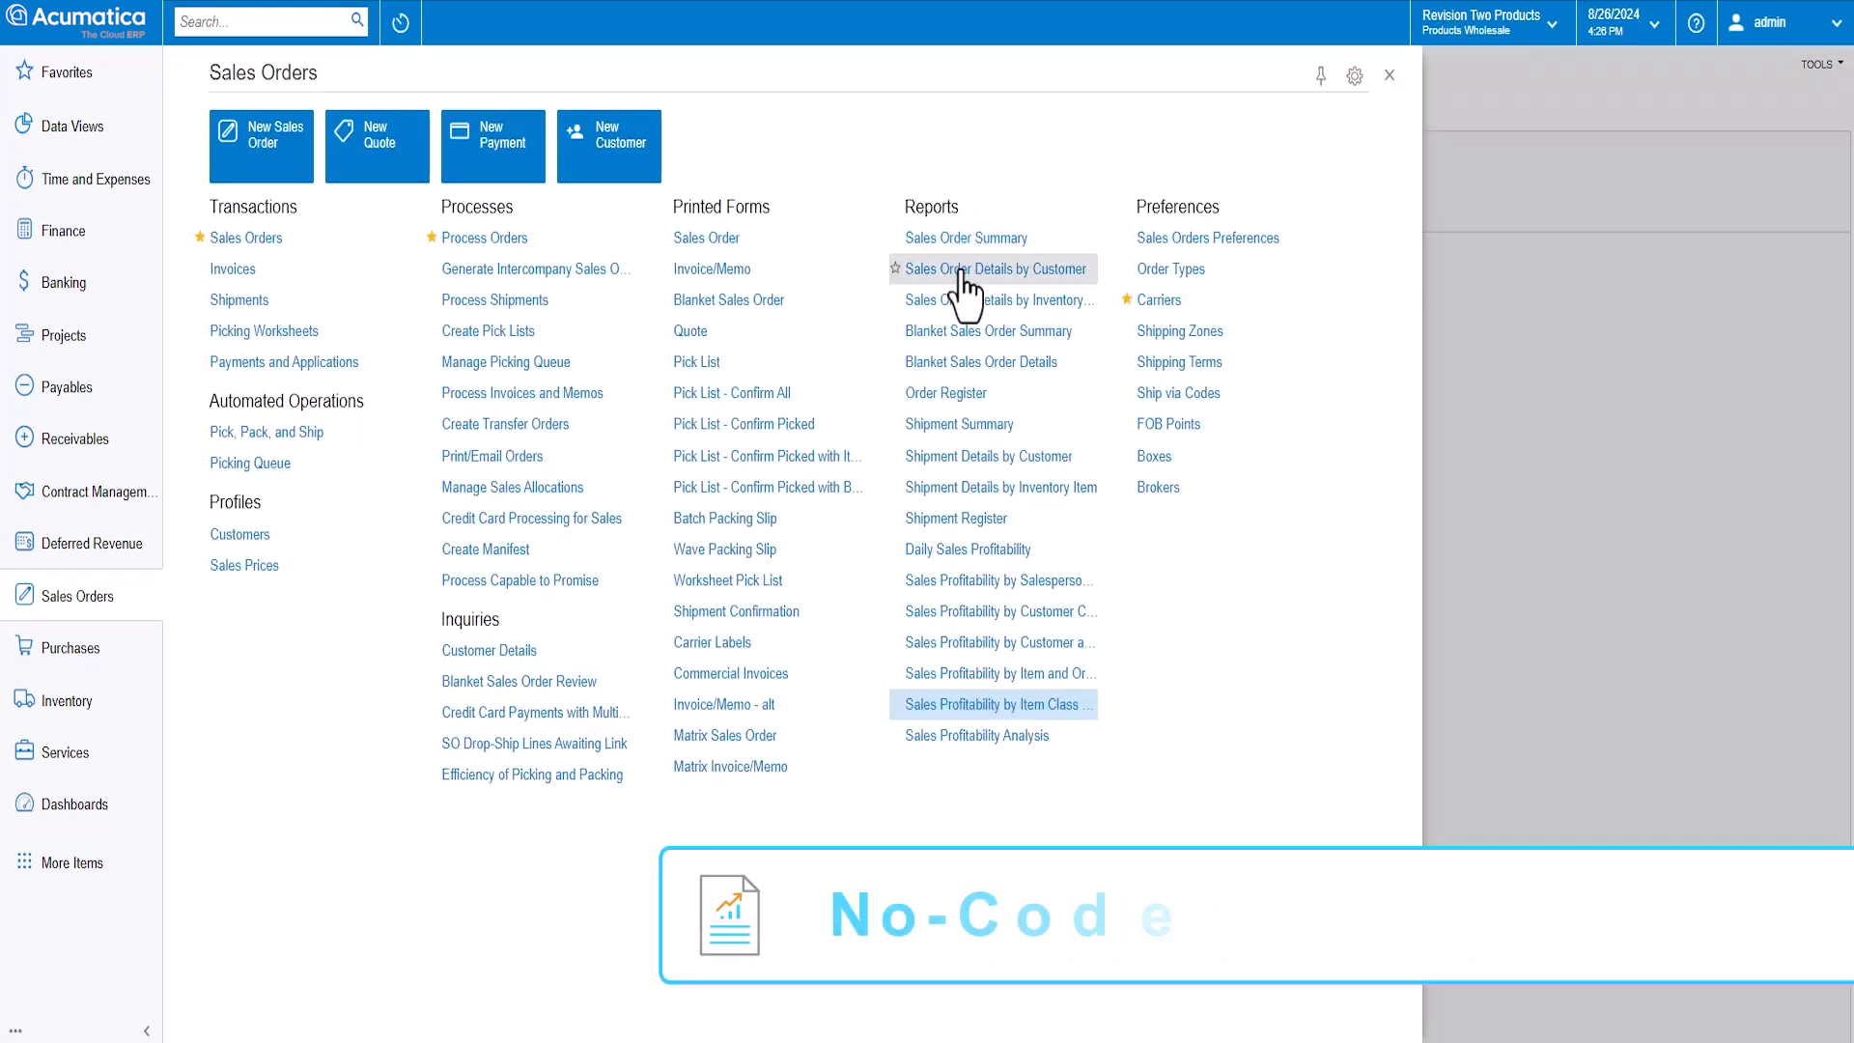
left_click(964, 706)
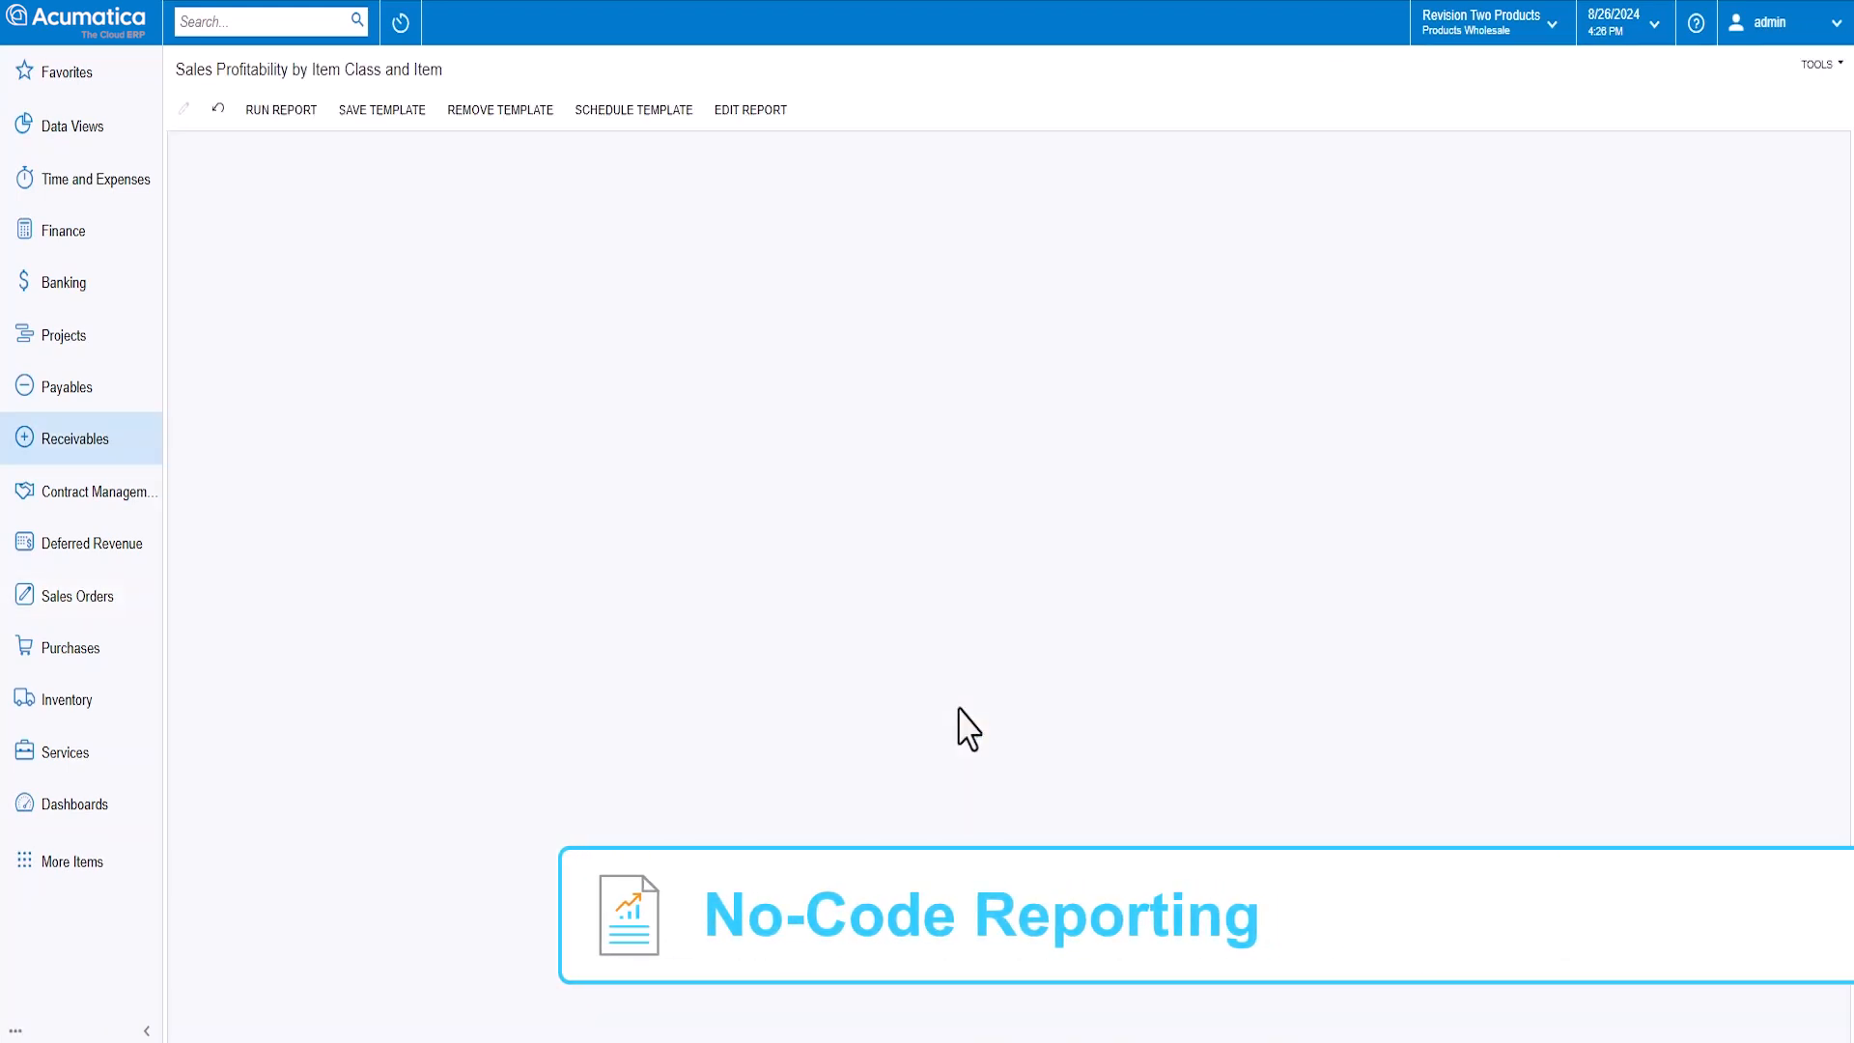
left_click(337, 302)
type("2024")
left_click(637, 355)
left_click(289, 113)
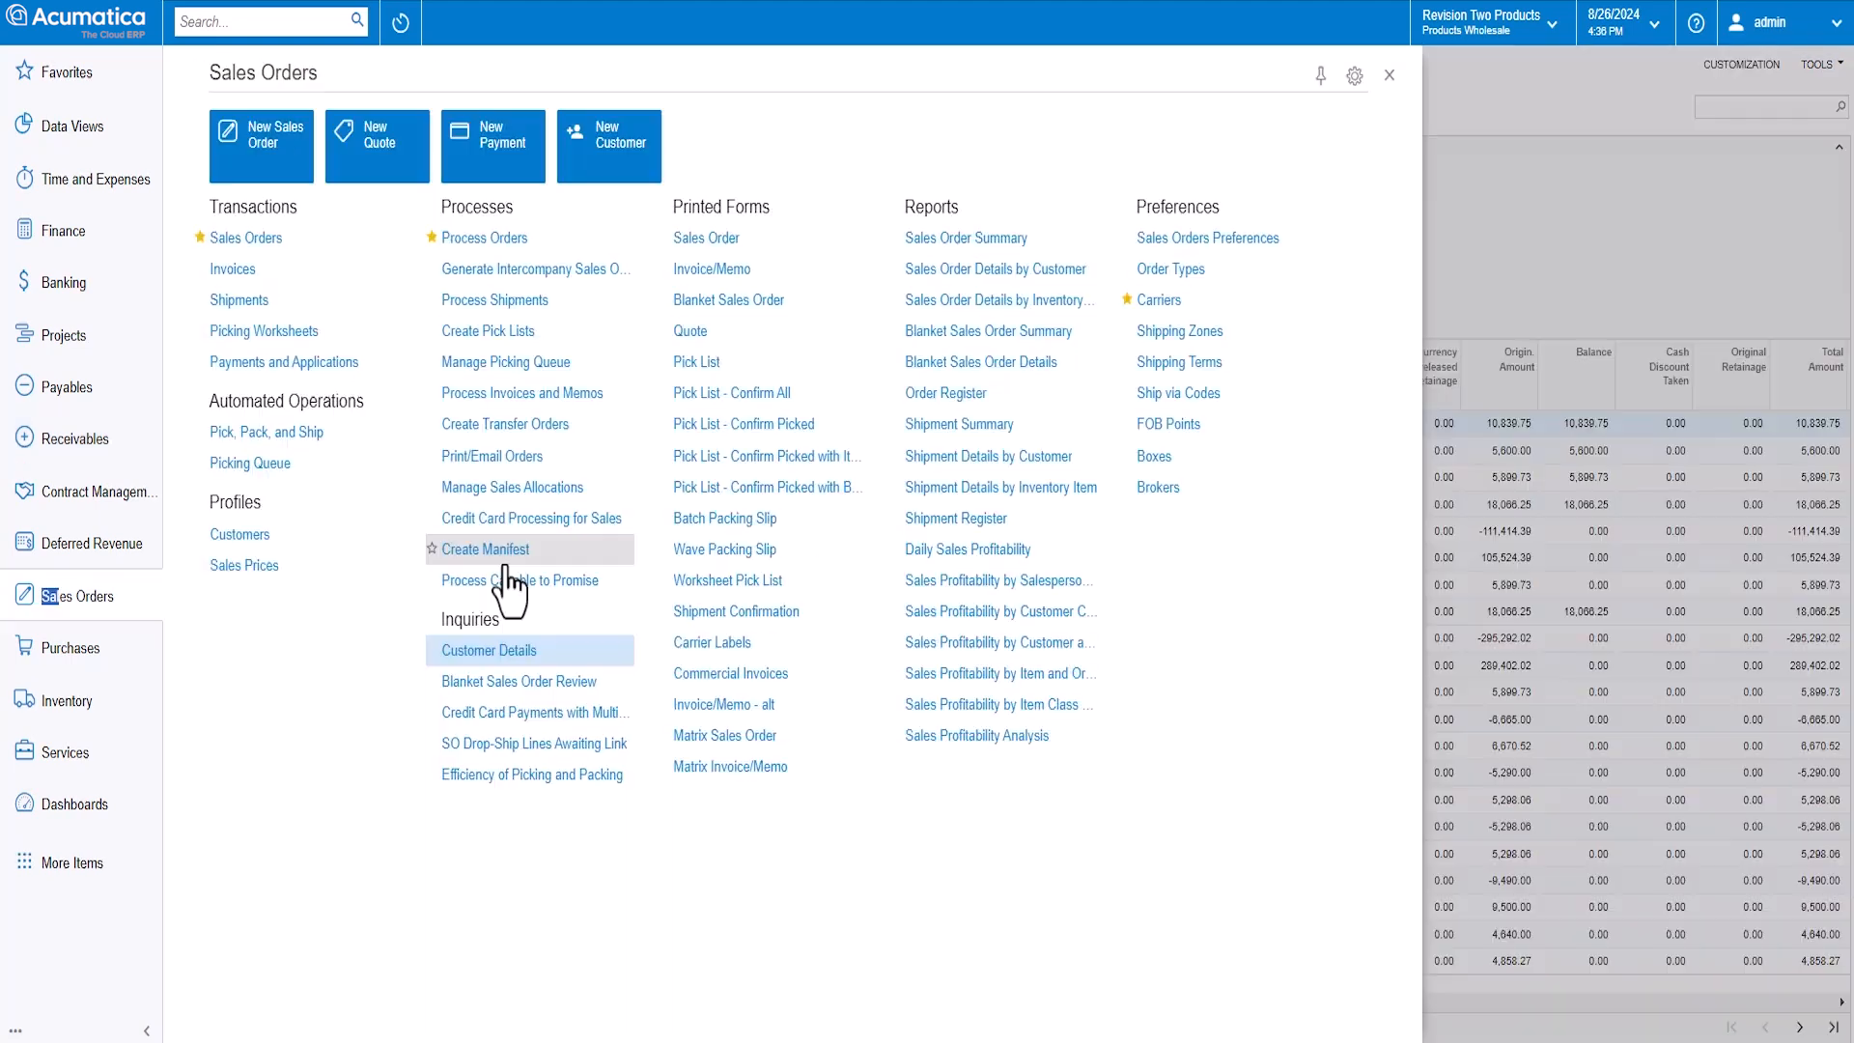
Drill from the Customer Details inquiry into the 4/8/2024 payment, through its application history to the journal transaction batch.
left_click(463, 647)
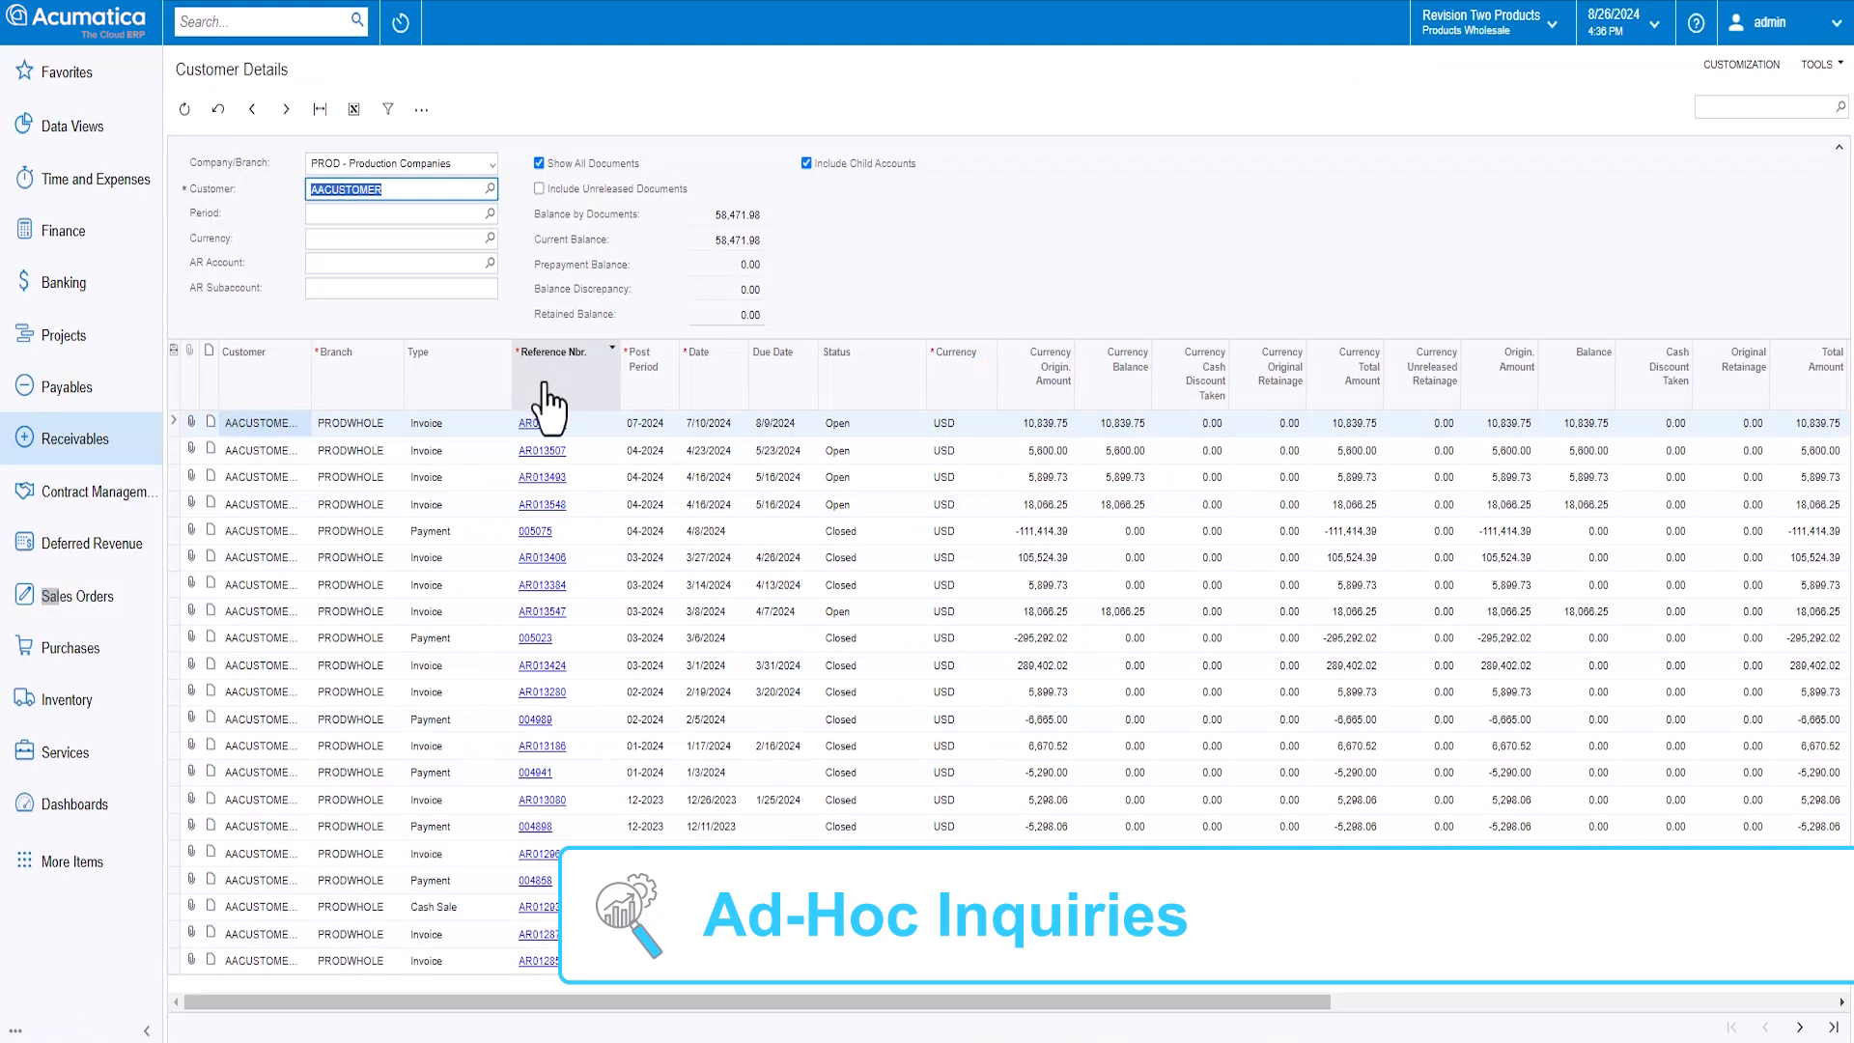
left_click(527, 533)
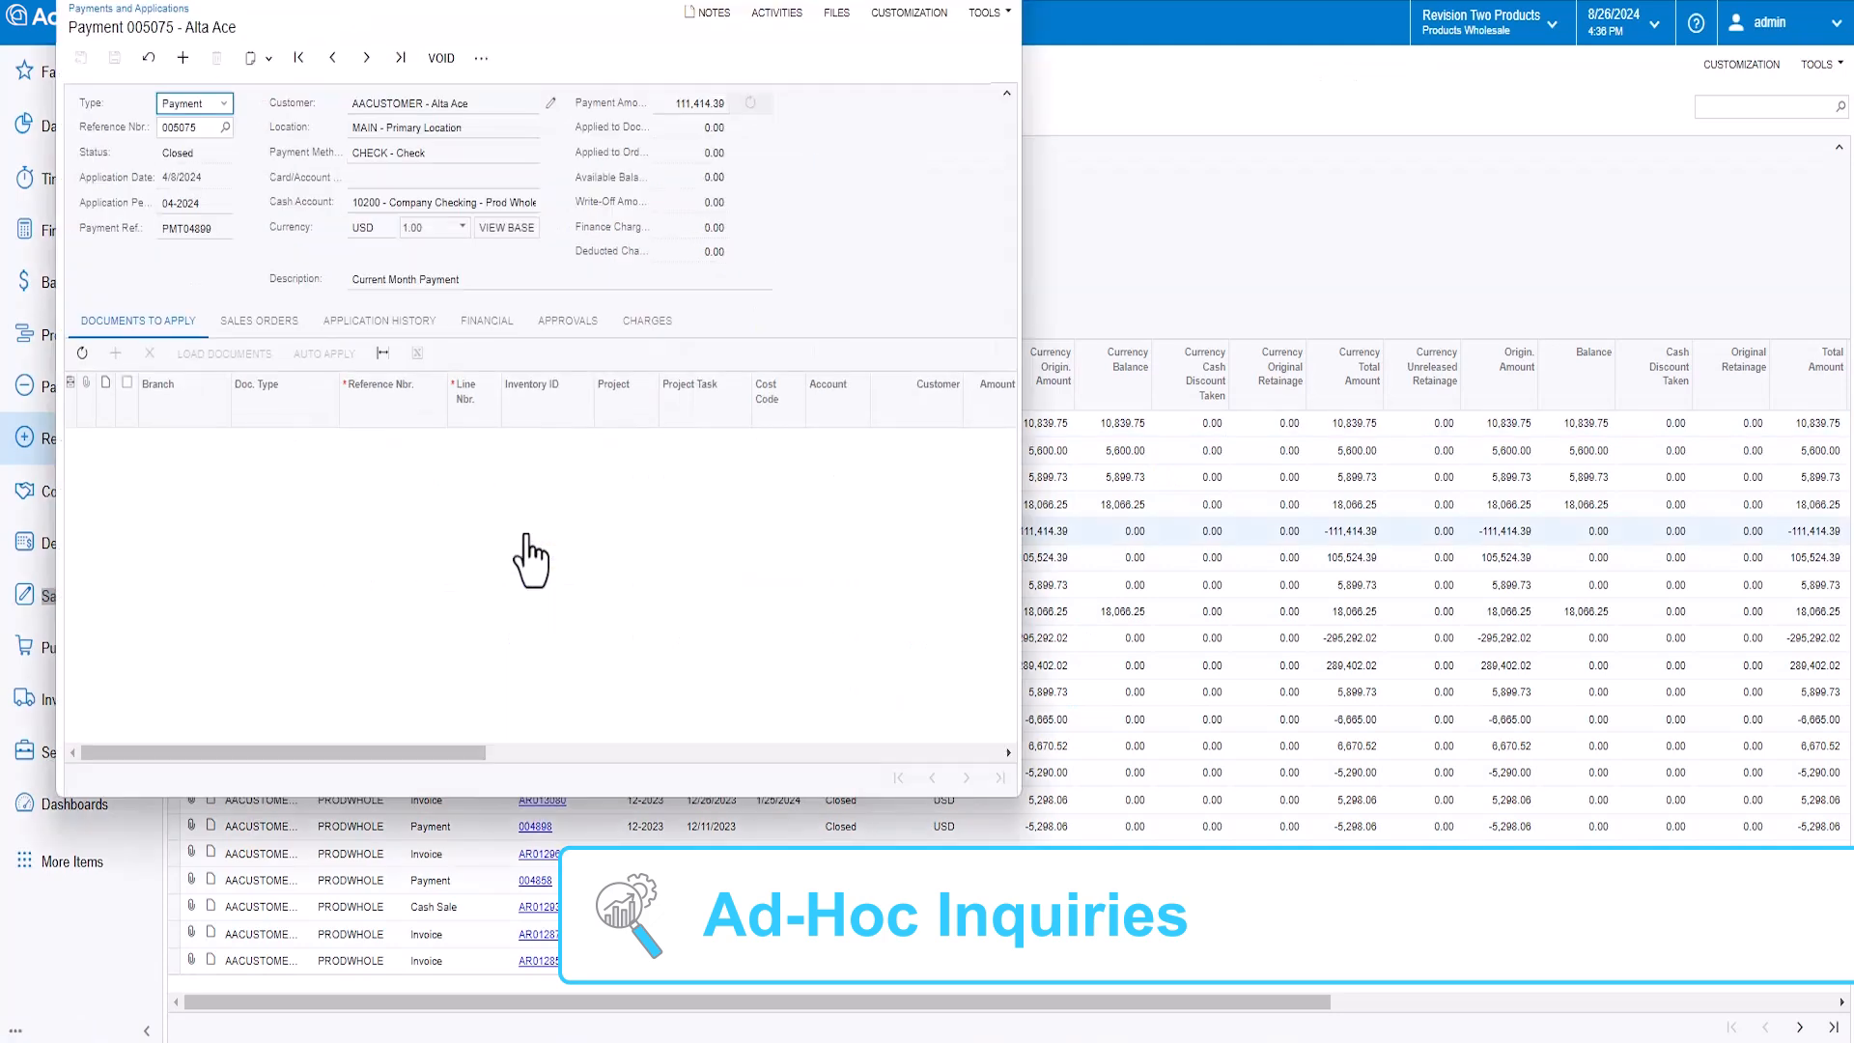
left_click(382, 321)
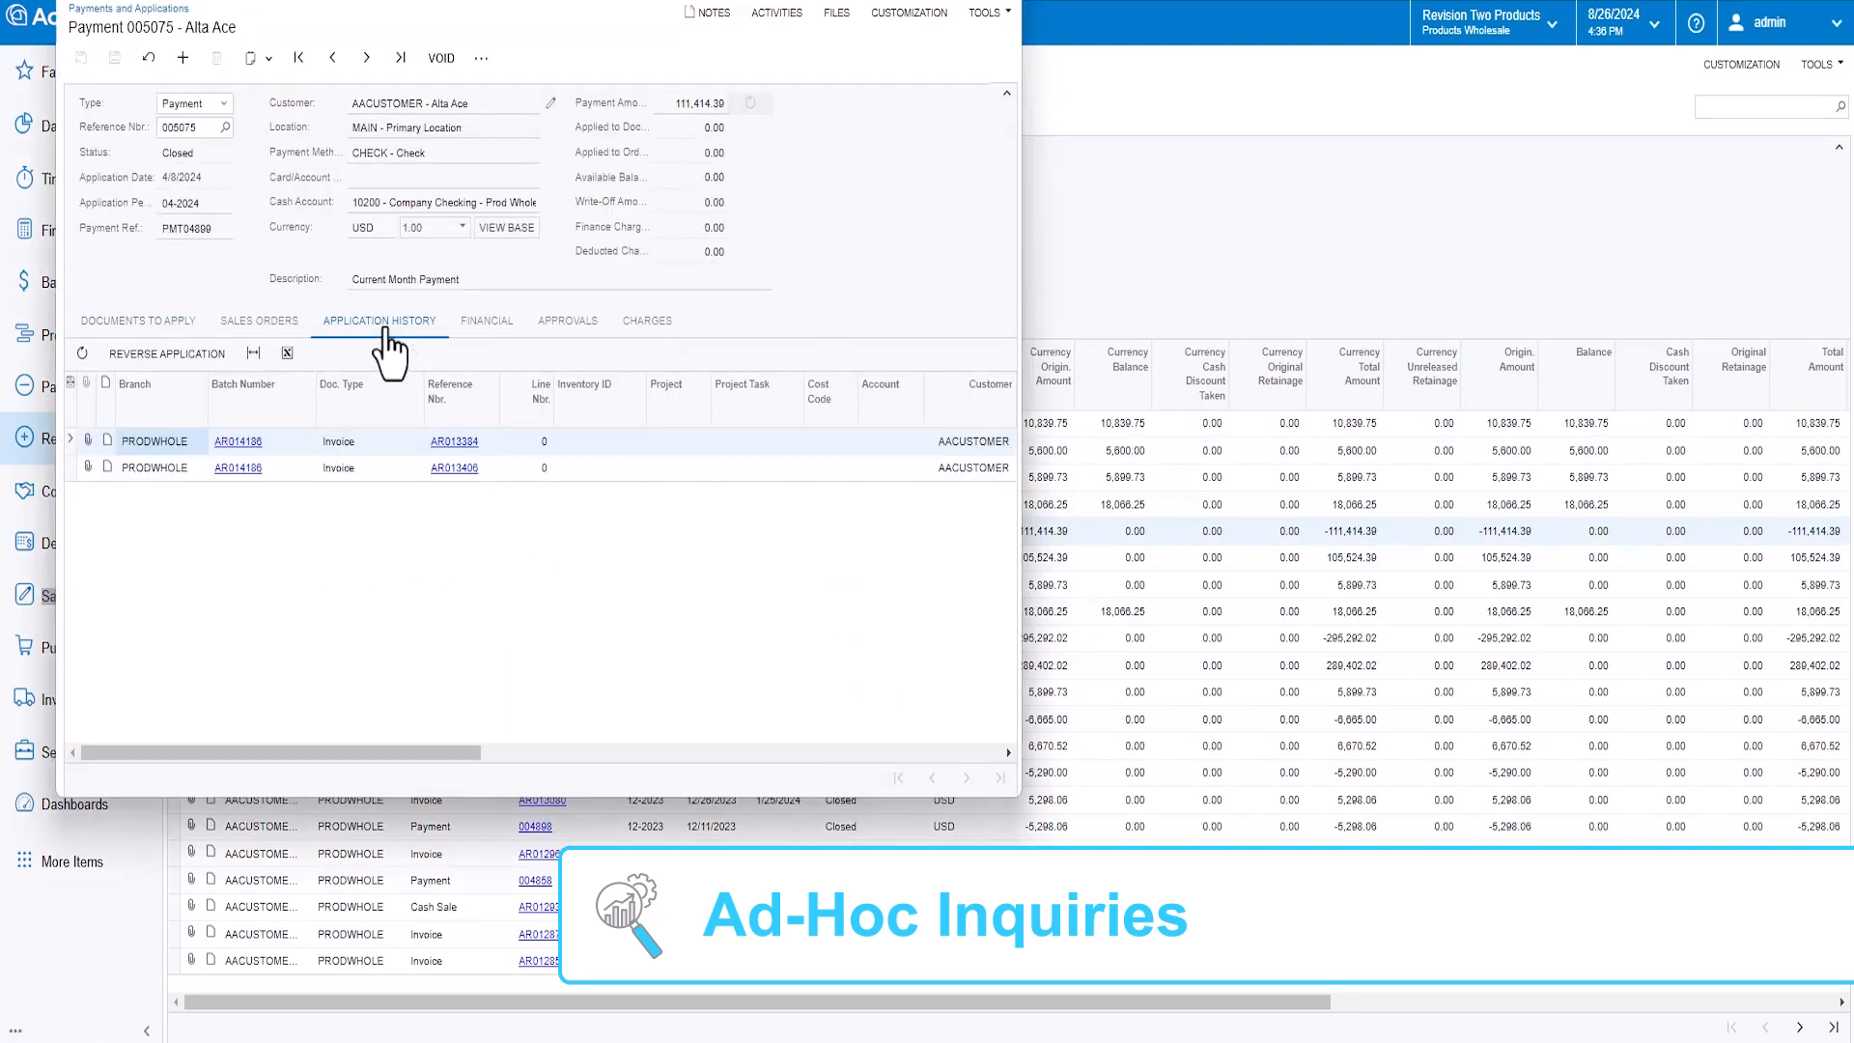
left_click(256, 447)
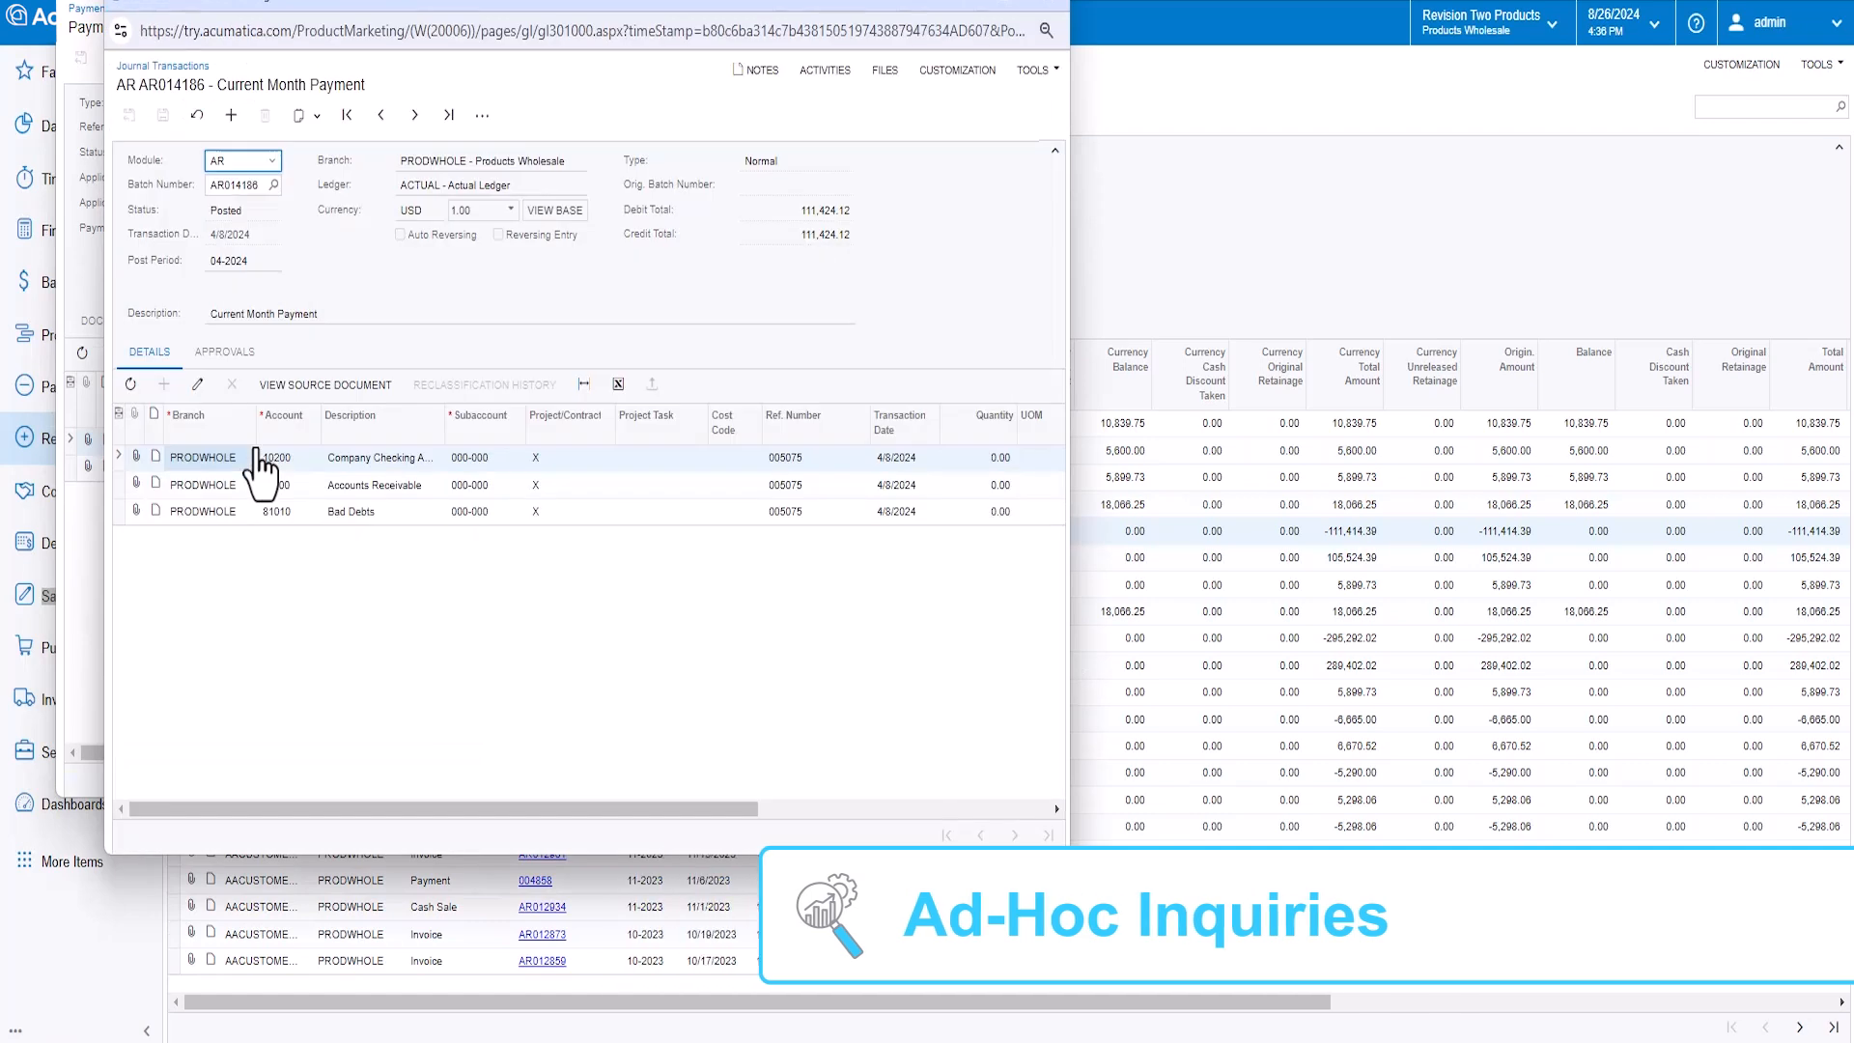